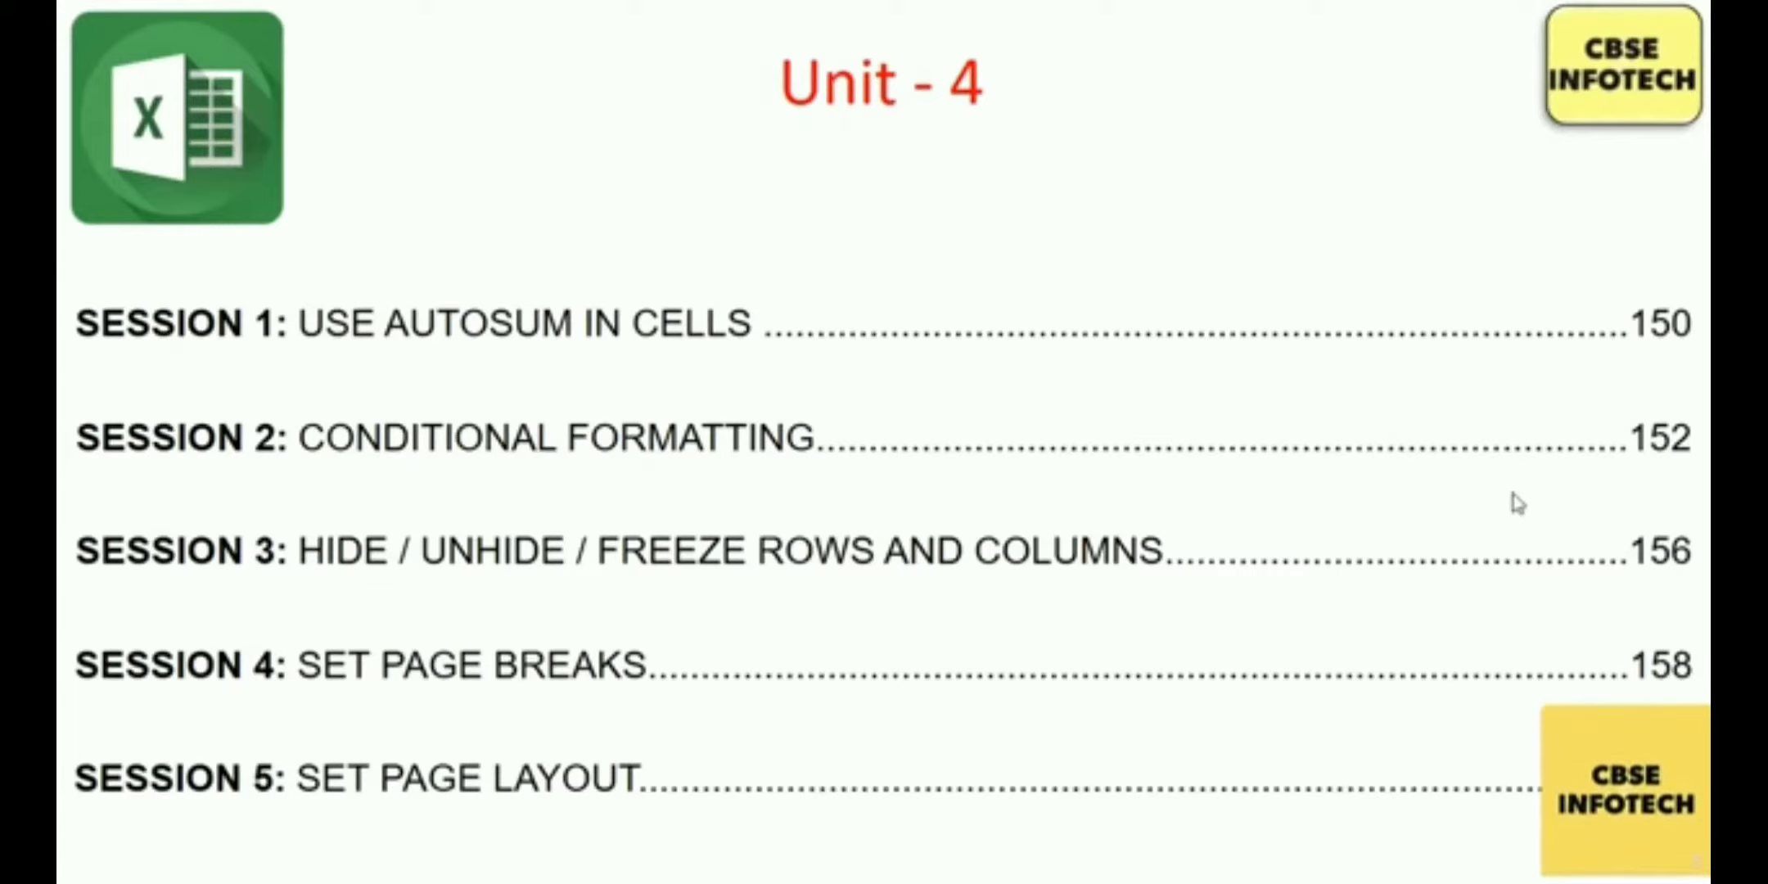
- End the slide show and return to editing the Unit 4 slide in Spreadsheet.pptx
key("Escape")
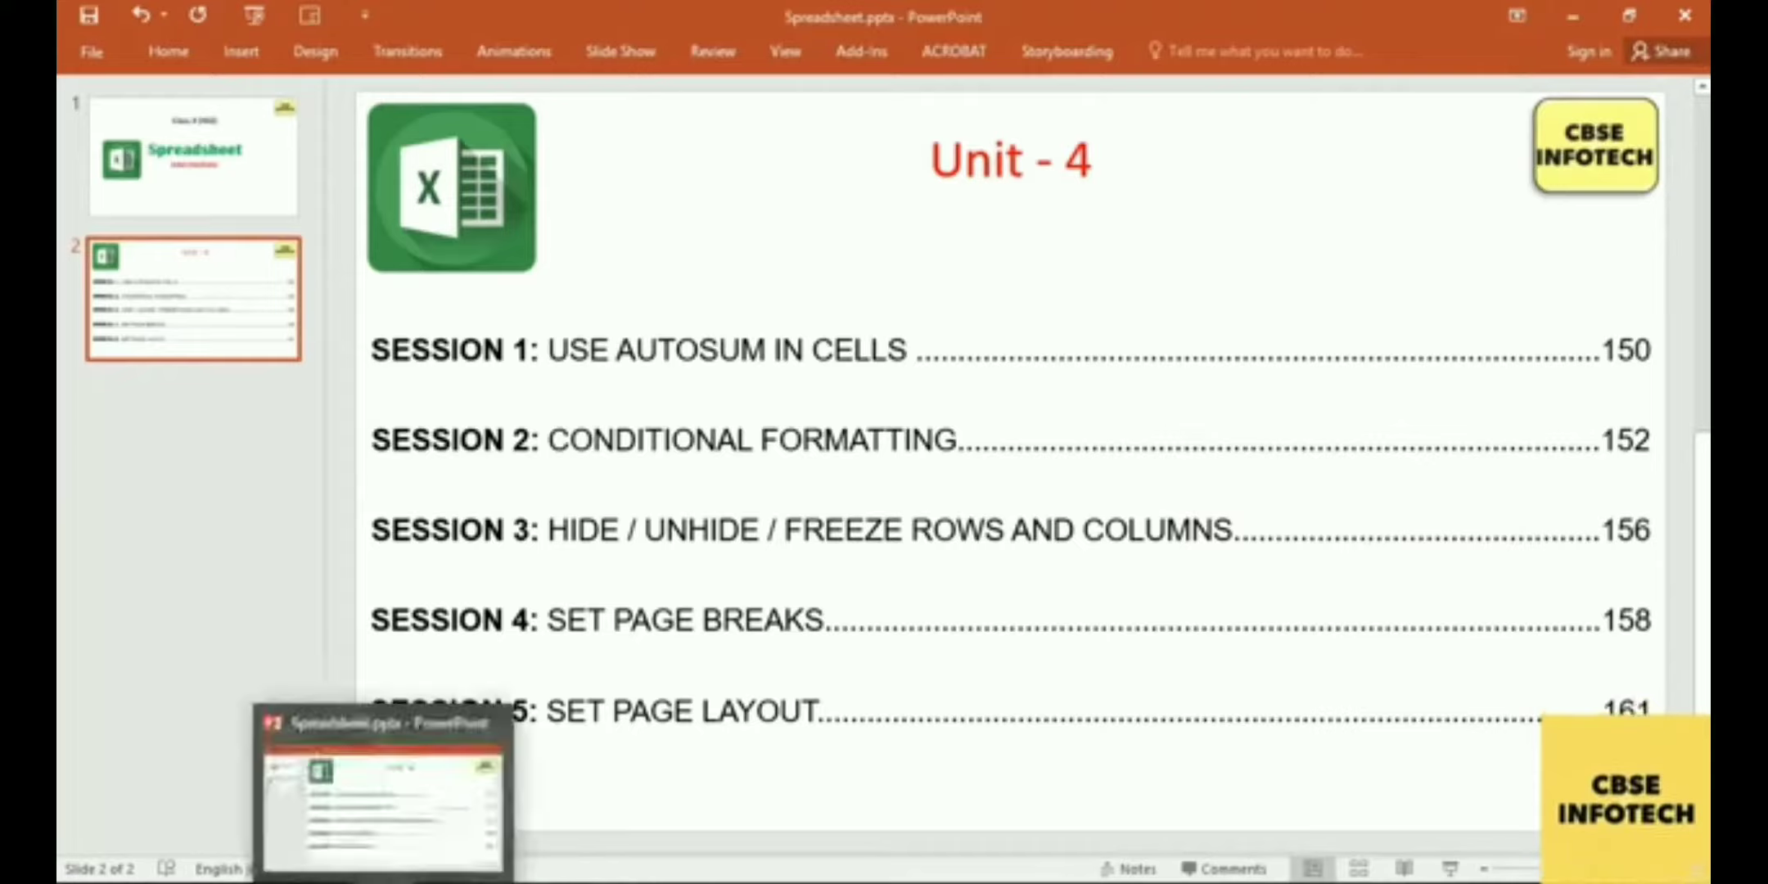
- Switch to the Book1.xlsx student marks workbook in Excel
key("alt+Tab")
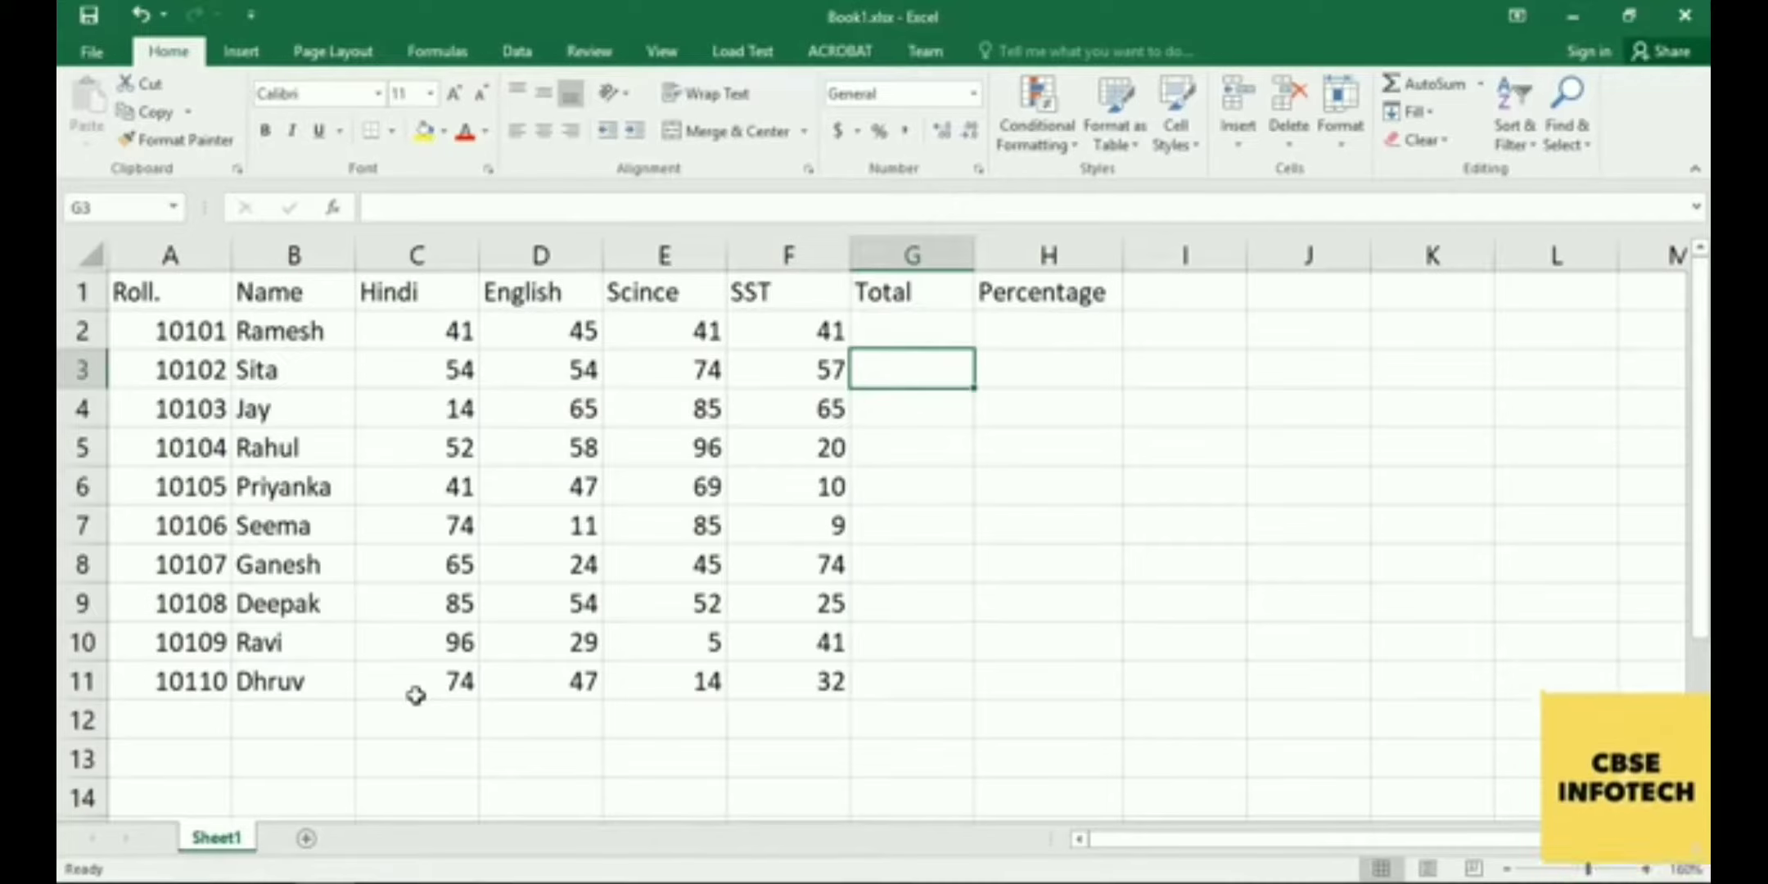
- Enter =sum(c2:f2) in G2 so the first student's Total shows 168
left_click(410, 333)
left_click_drag(411, 333, 792, 339)
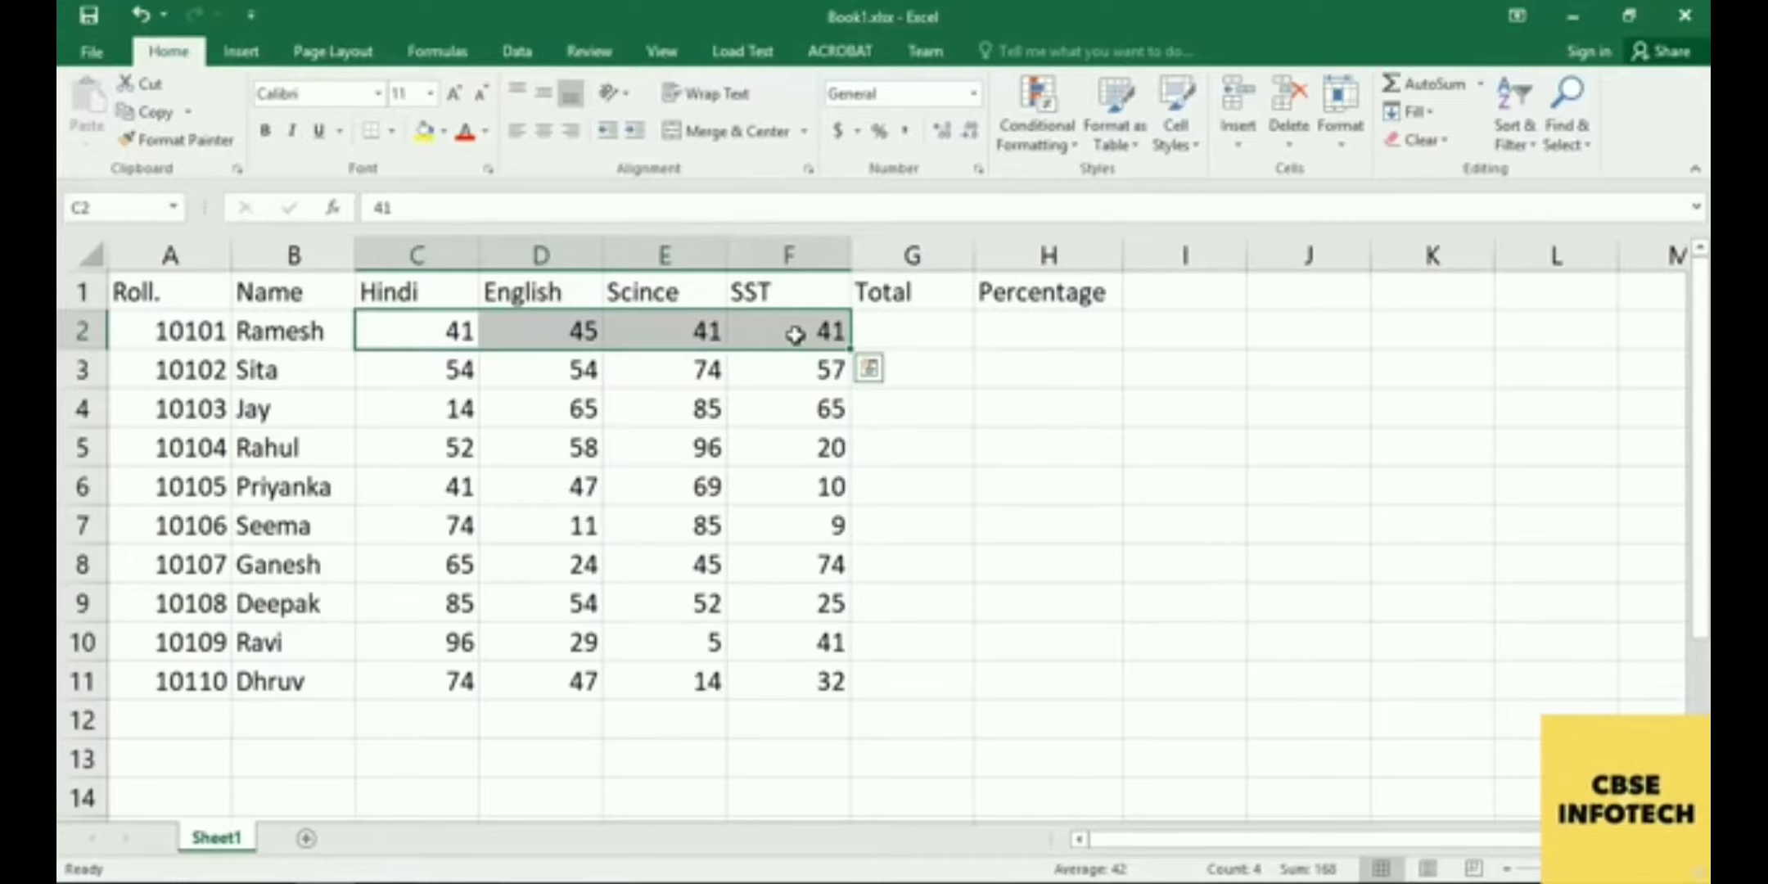
left_click(892, 334)
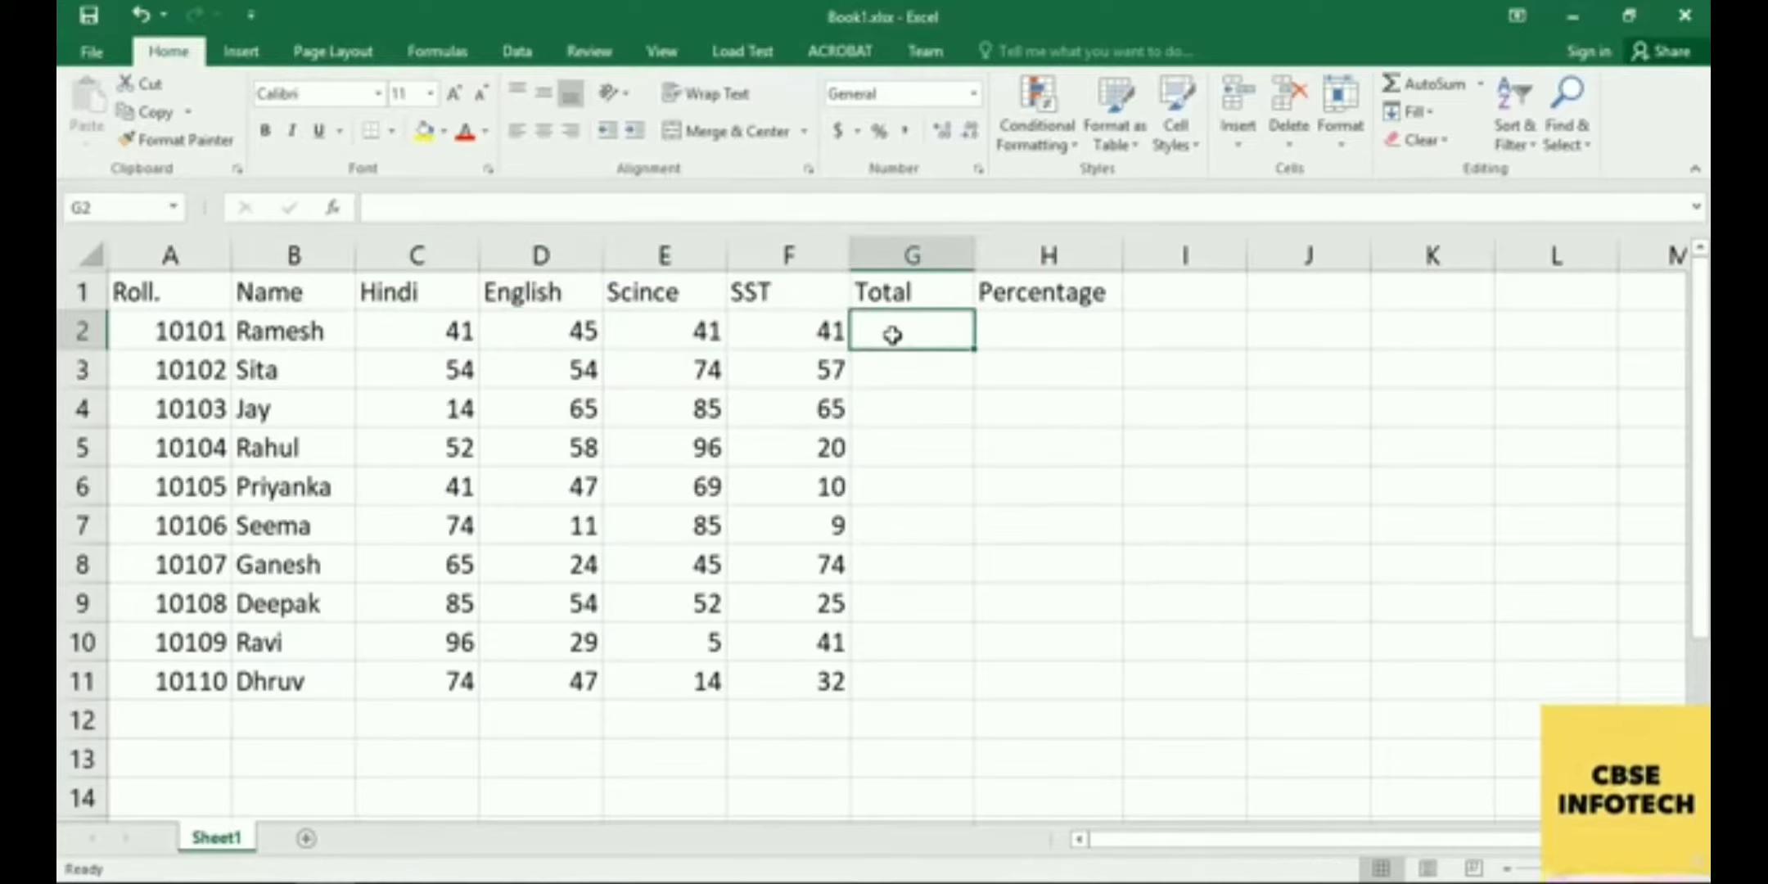
type("=")
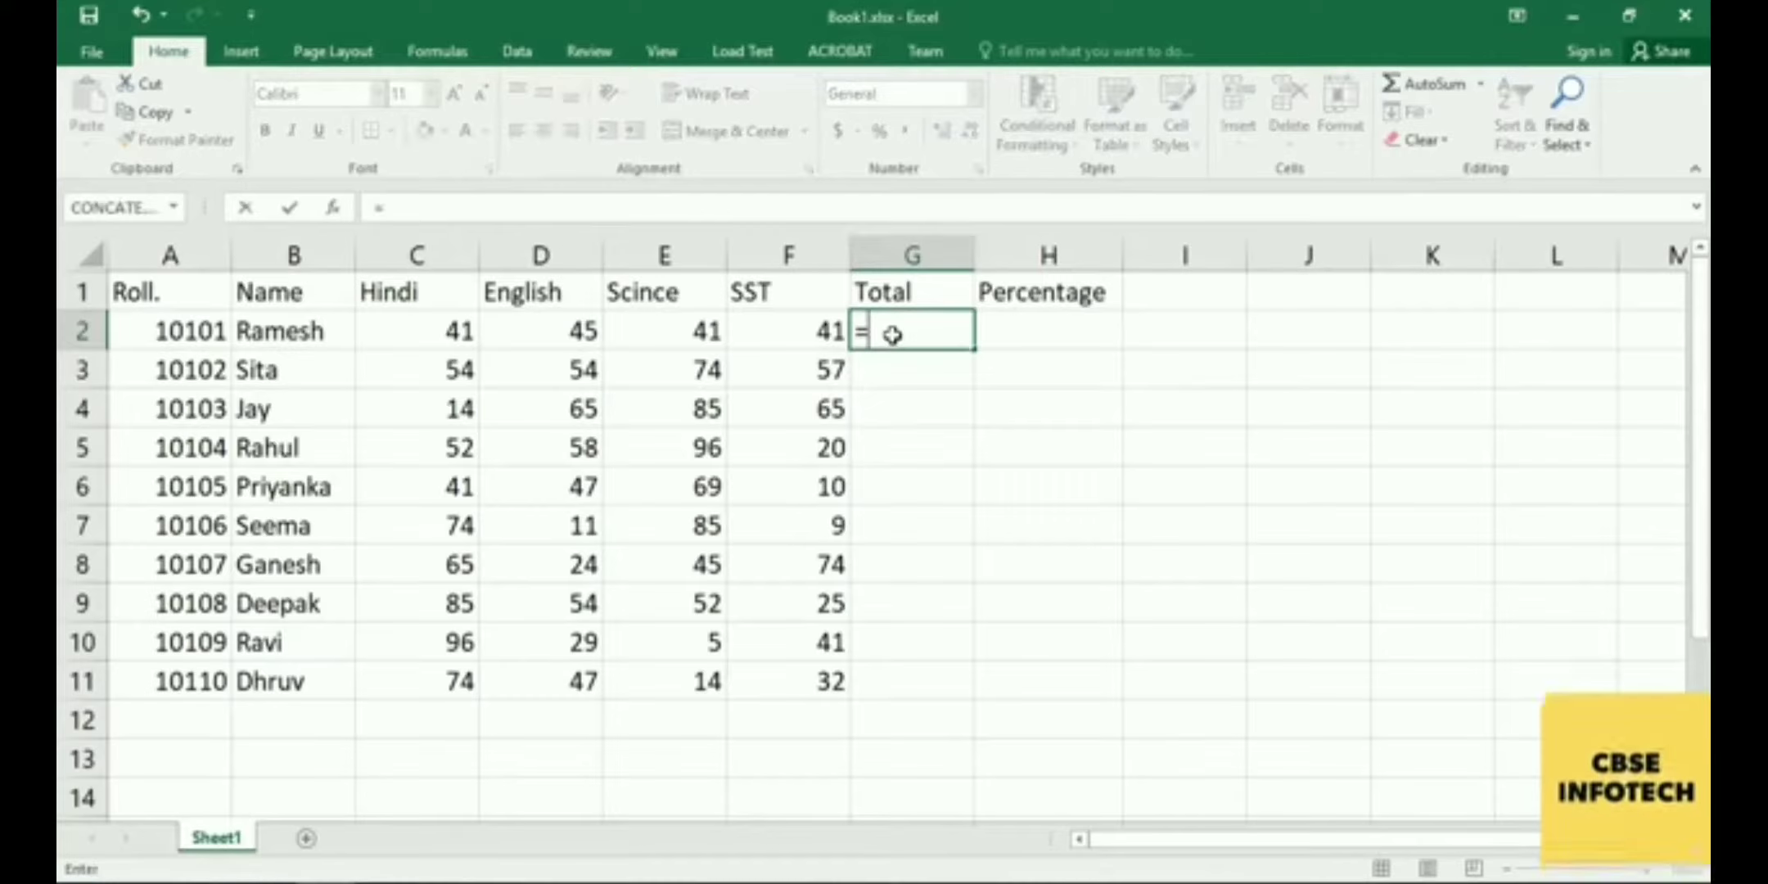
type("sum")
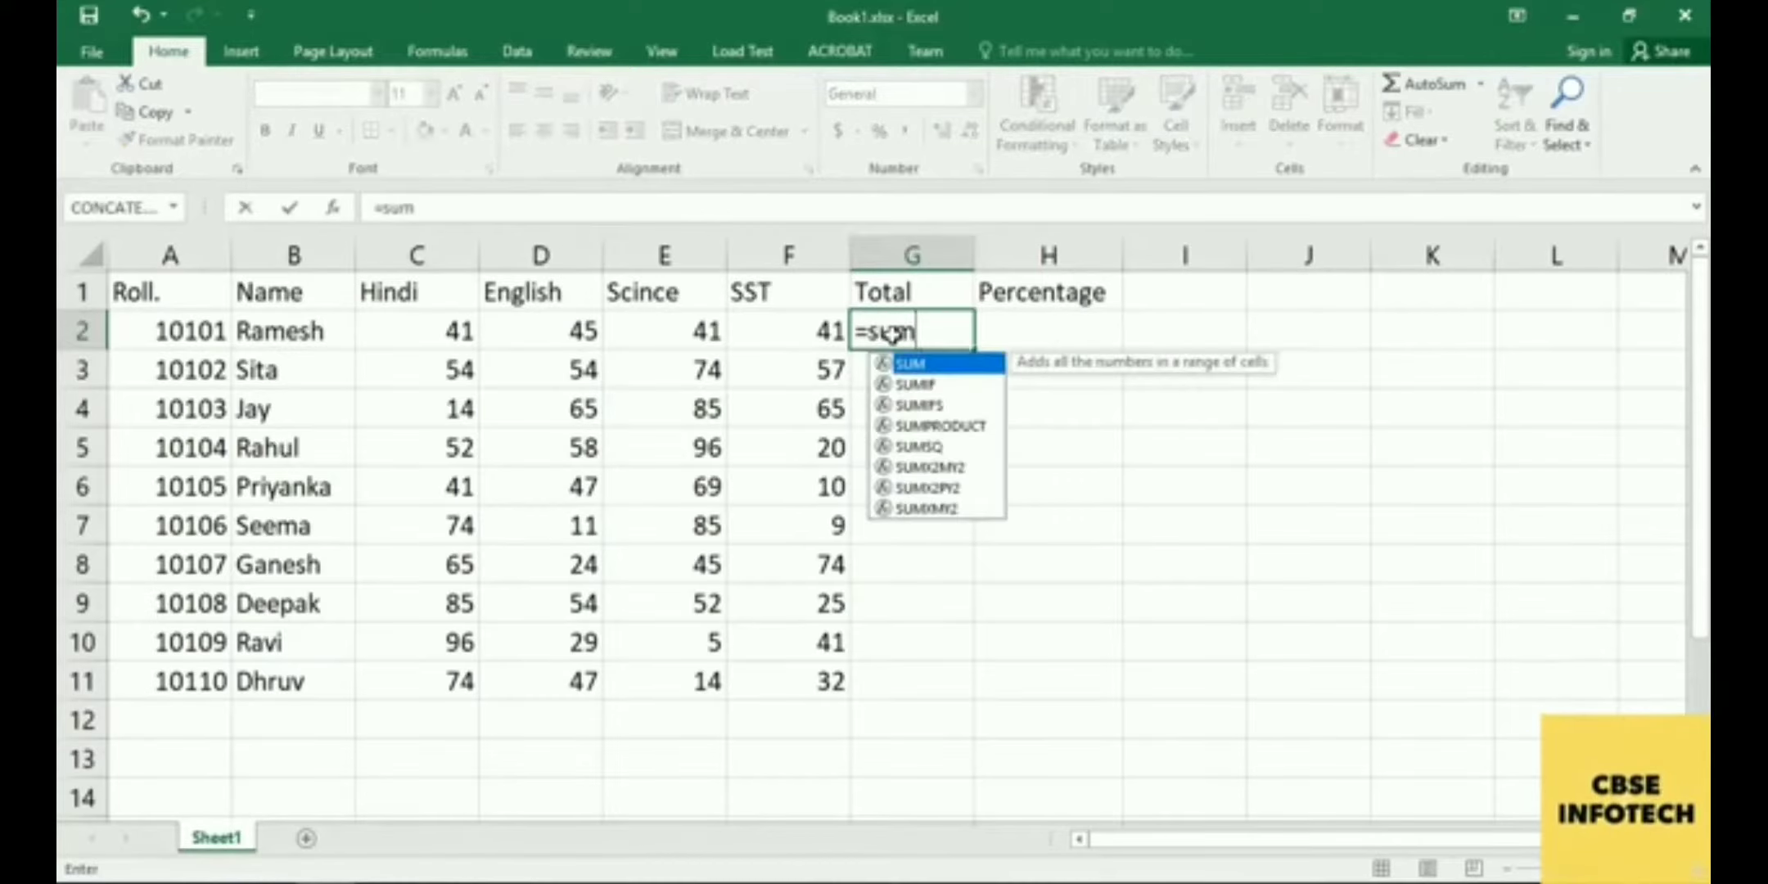
type("(")
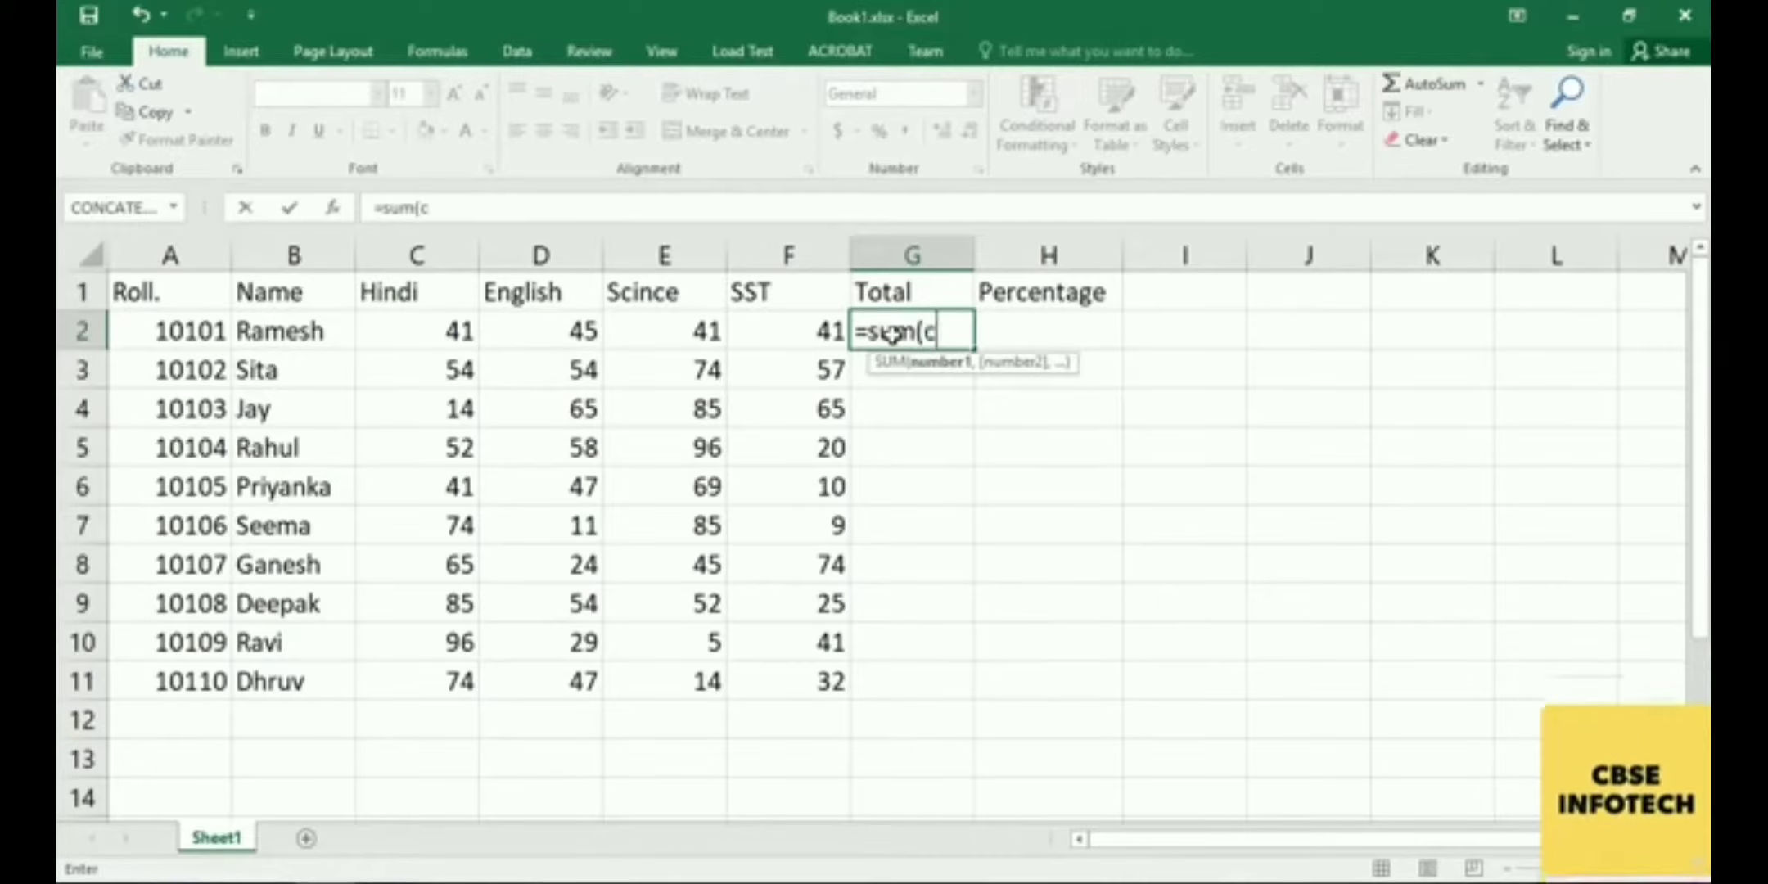
type("c2:")
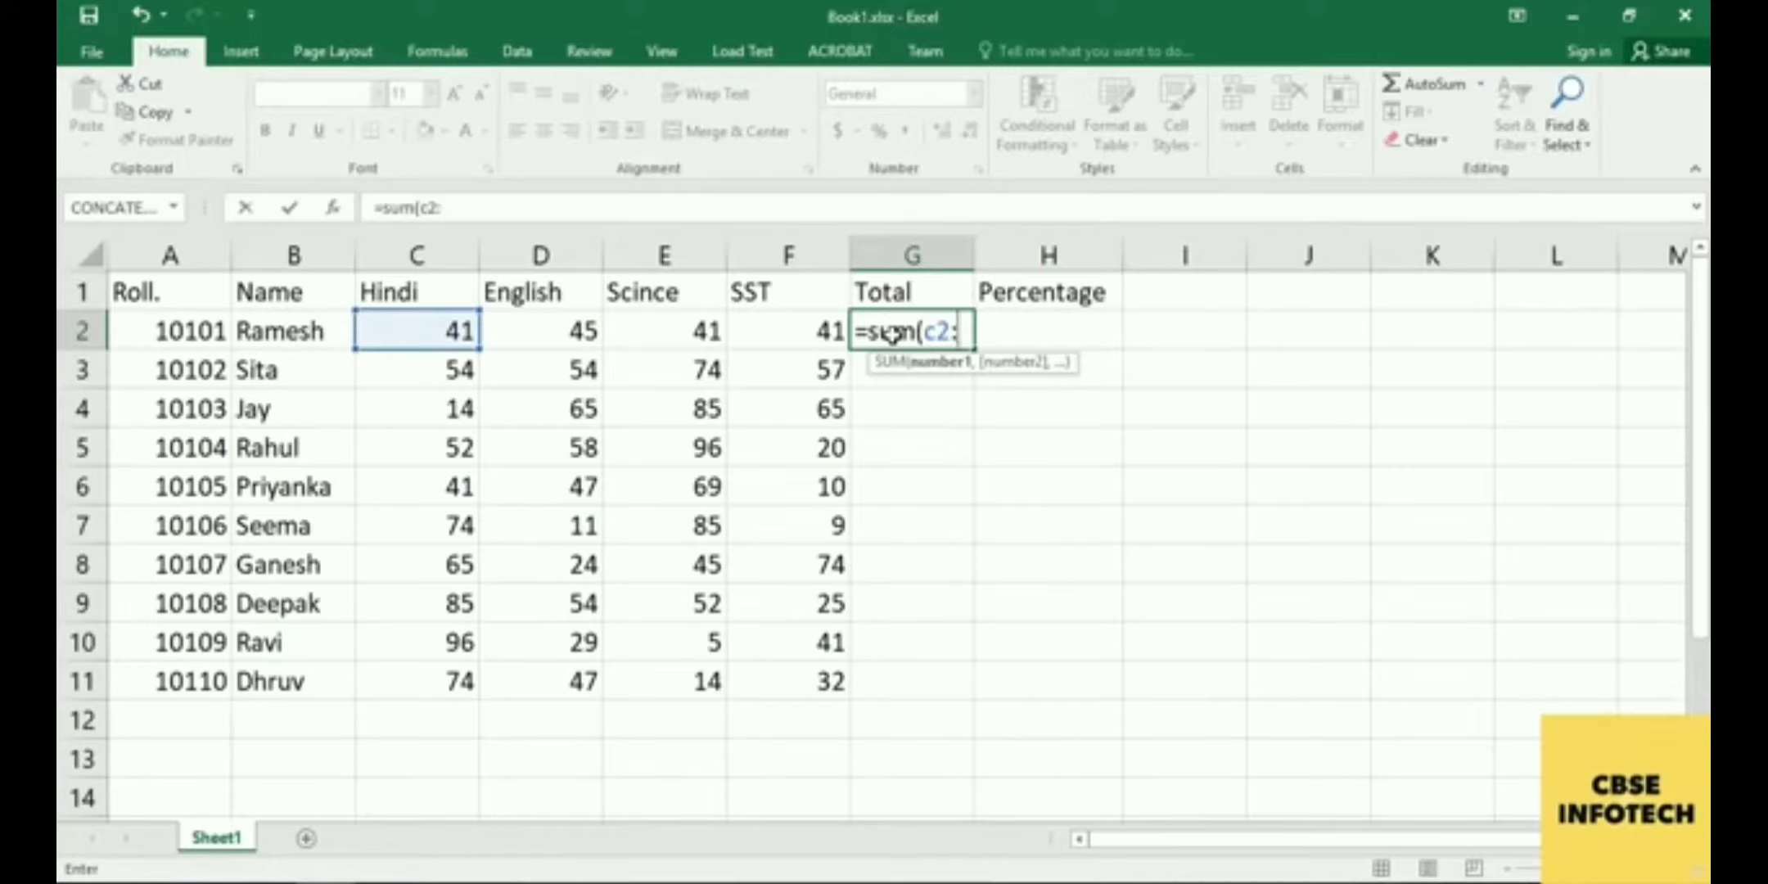
type("f2")
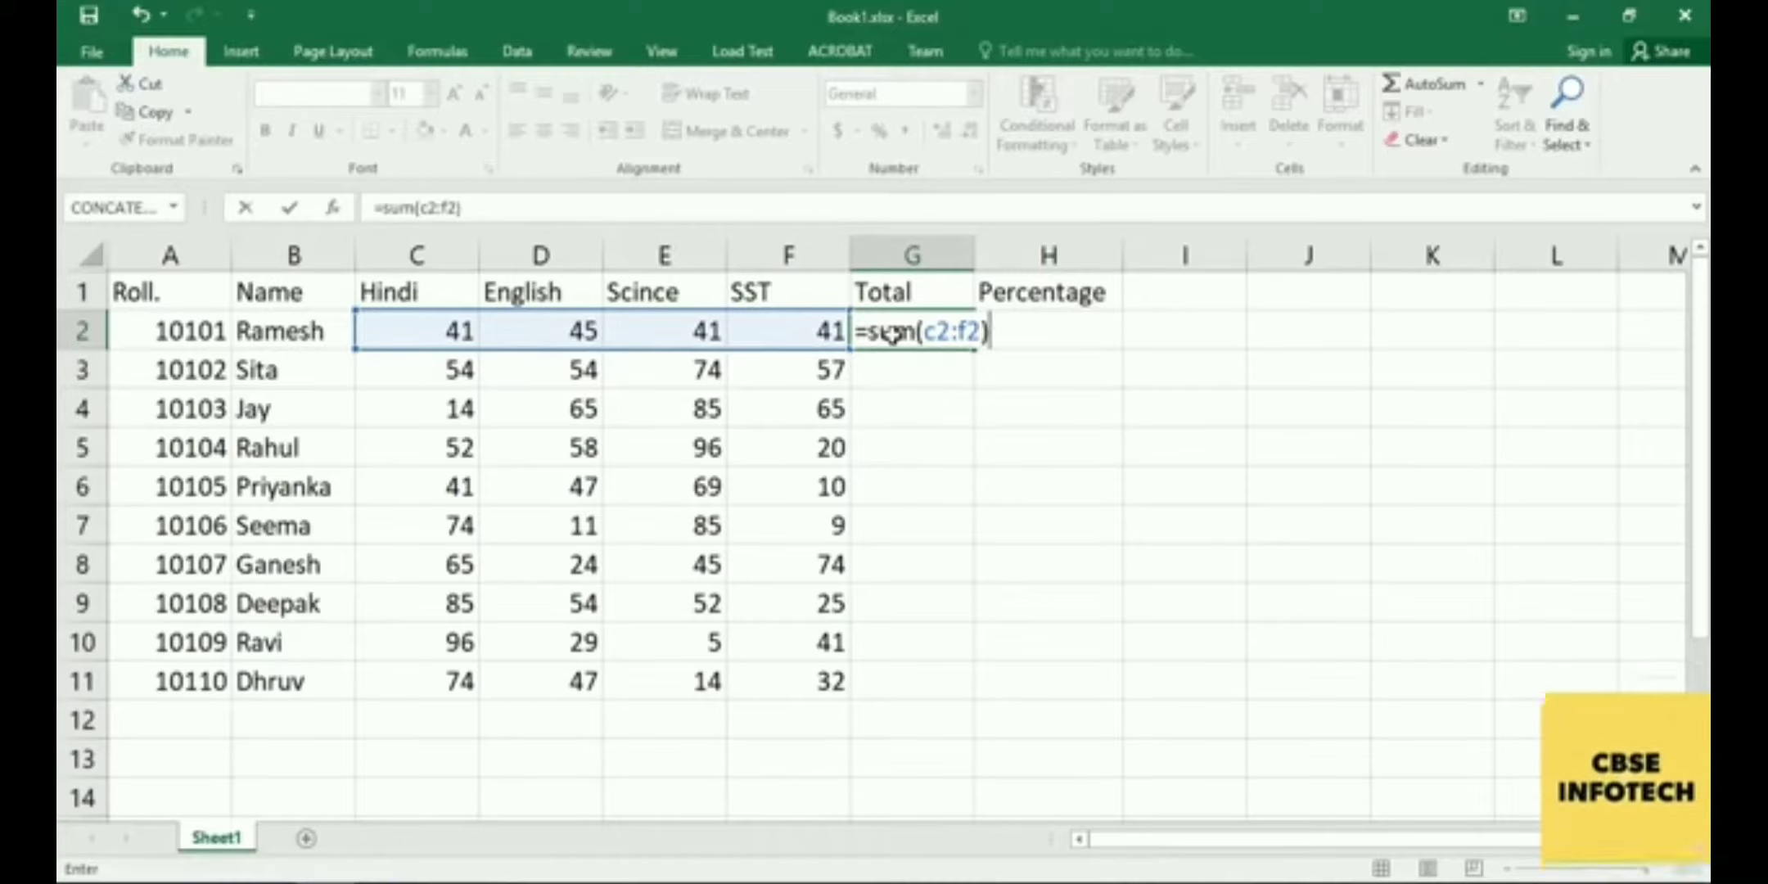
key("Return")
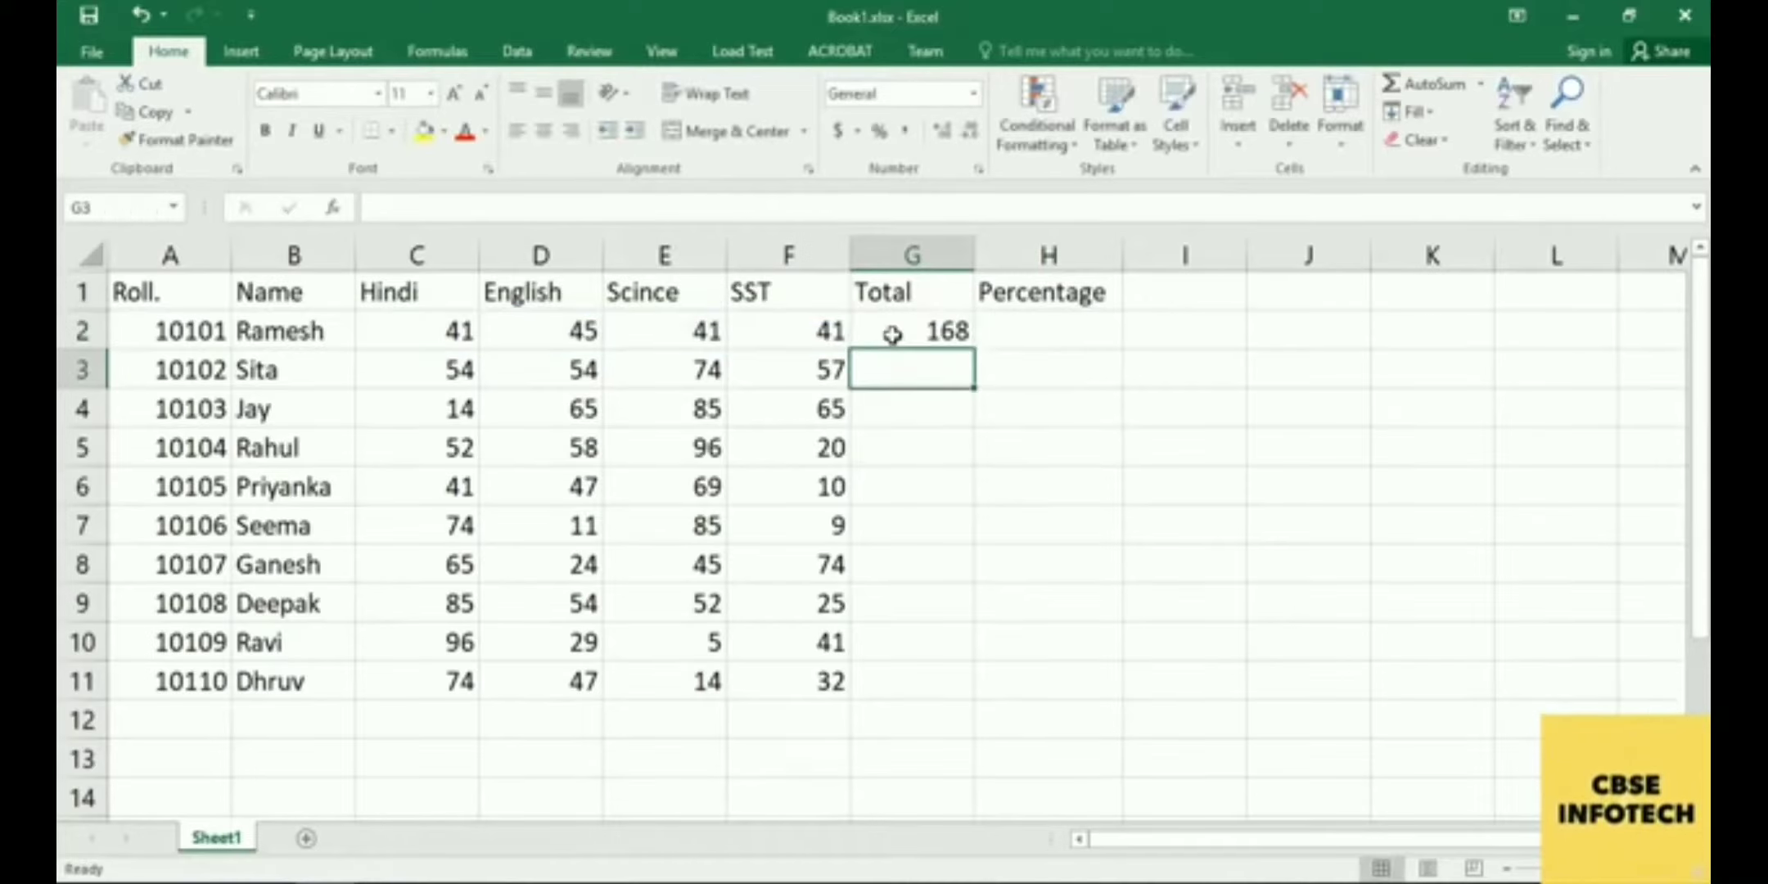
- Recompute G2 as =c2+d2+e2+f2, then delete it to leave the Total column empty
left_click(892, 334)
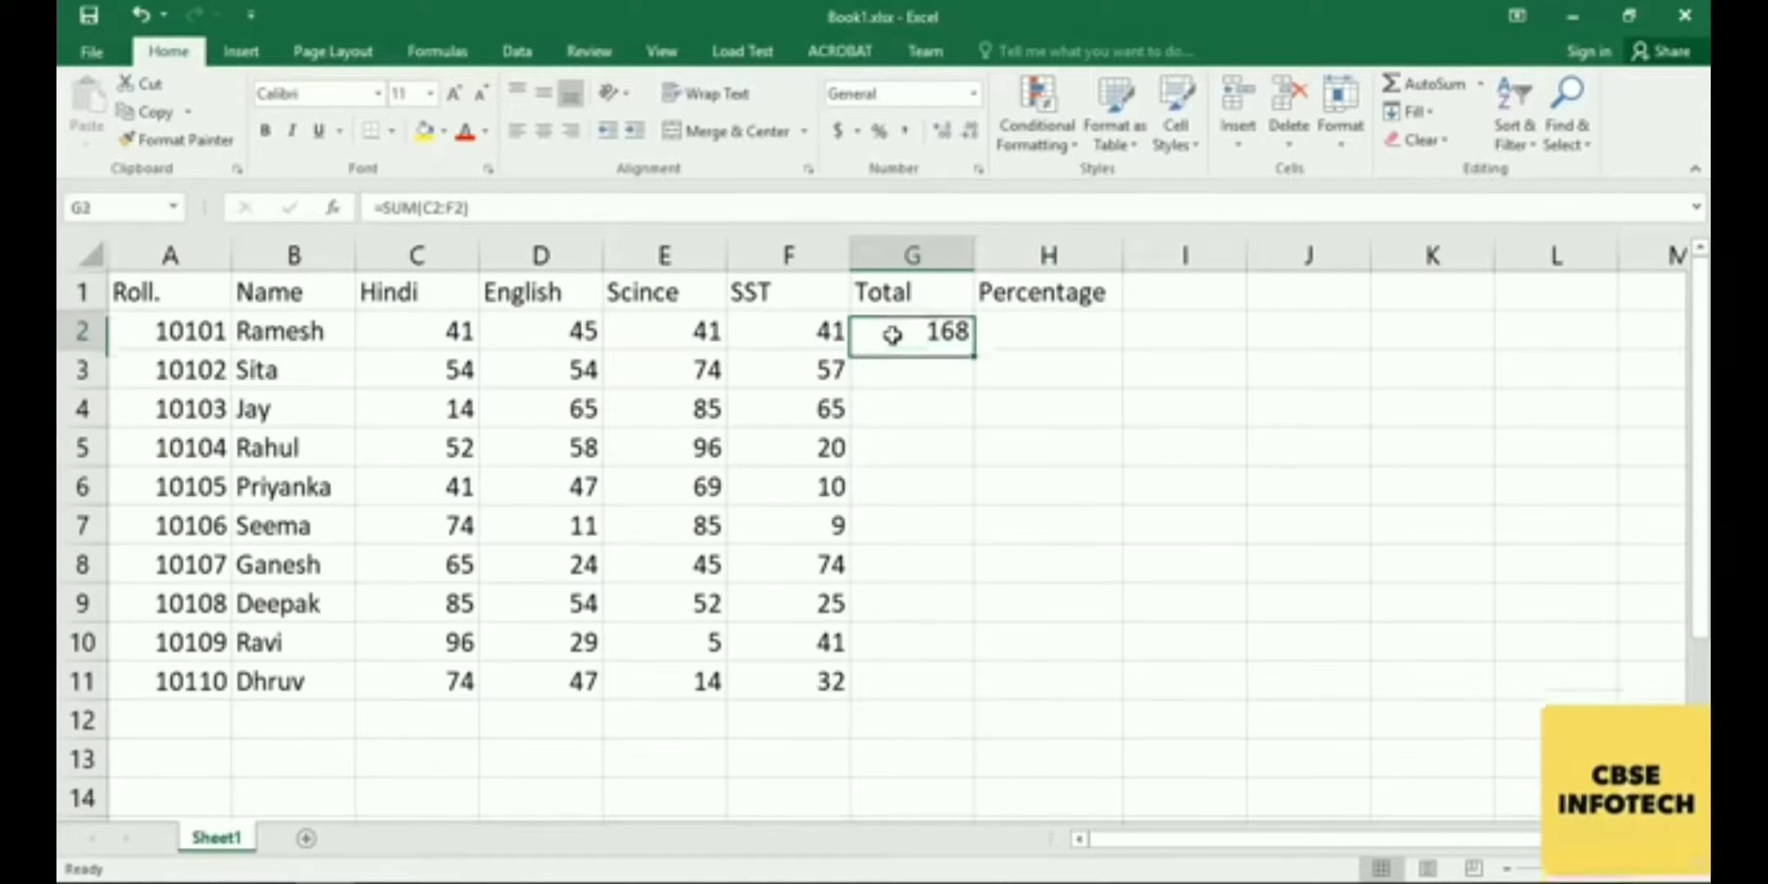
type("=")
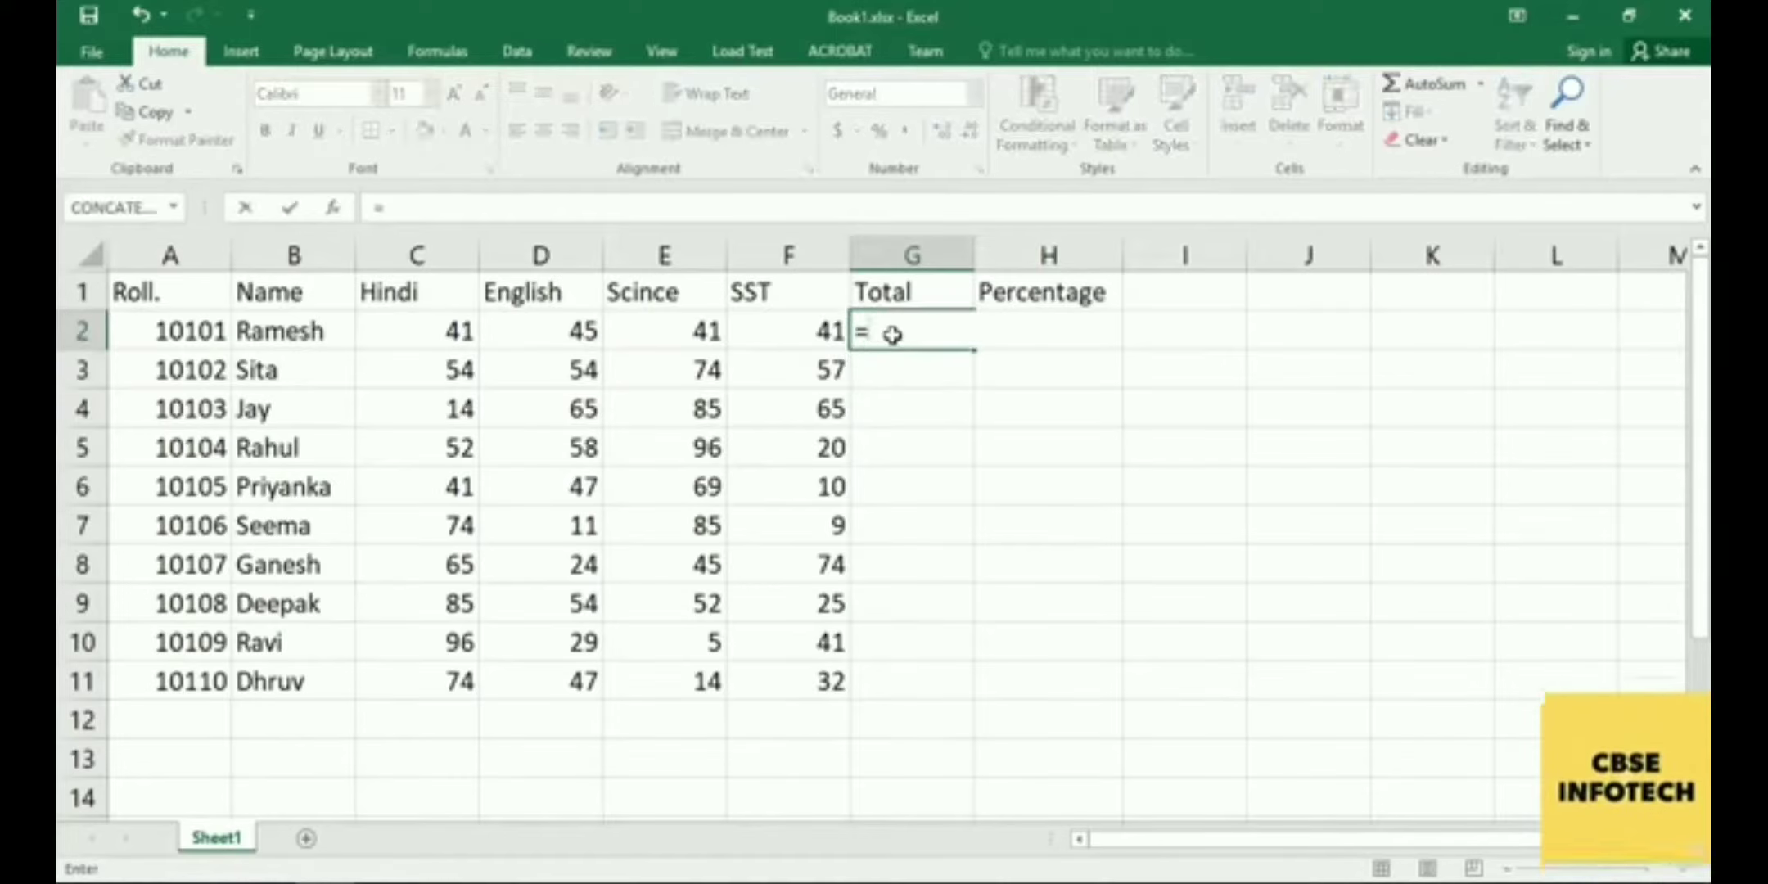
type("c2")
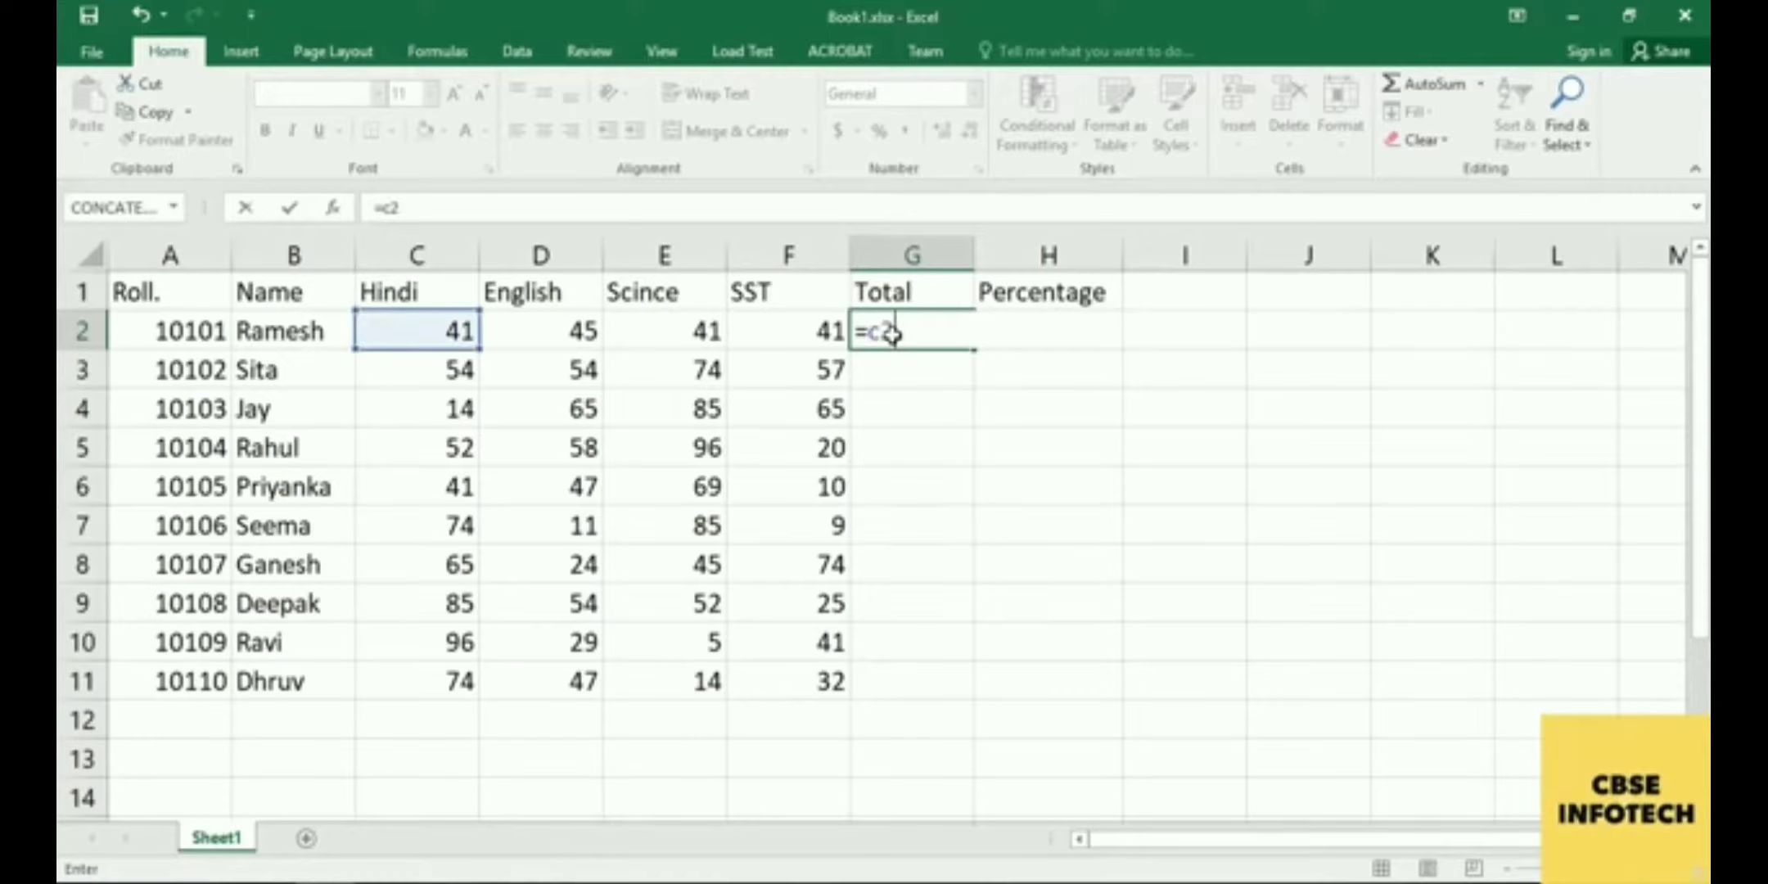
type("+d")
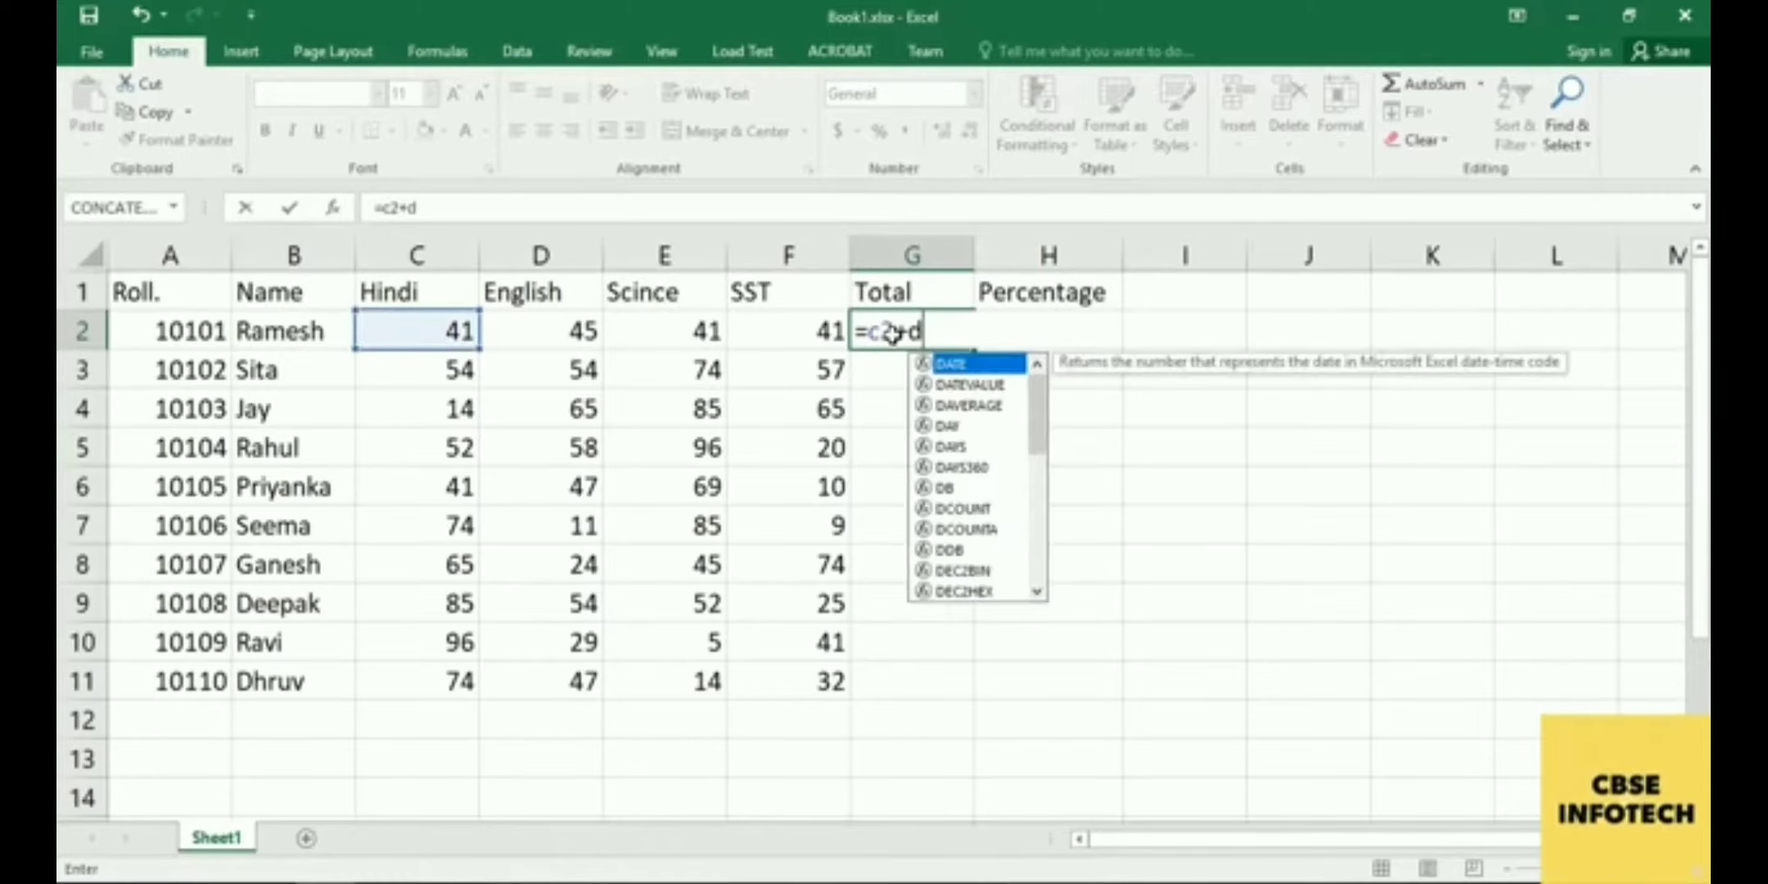
type("2+e")
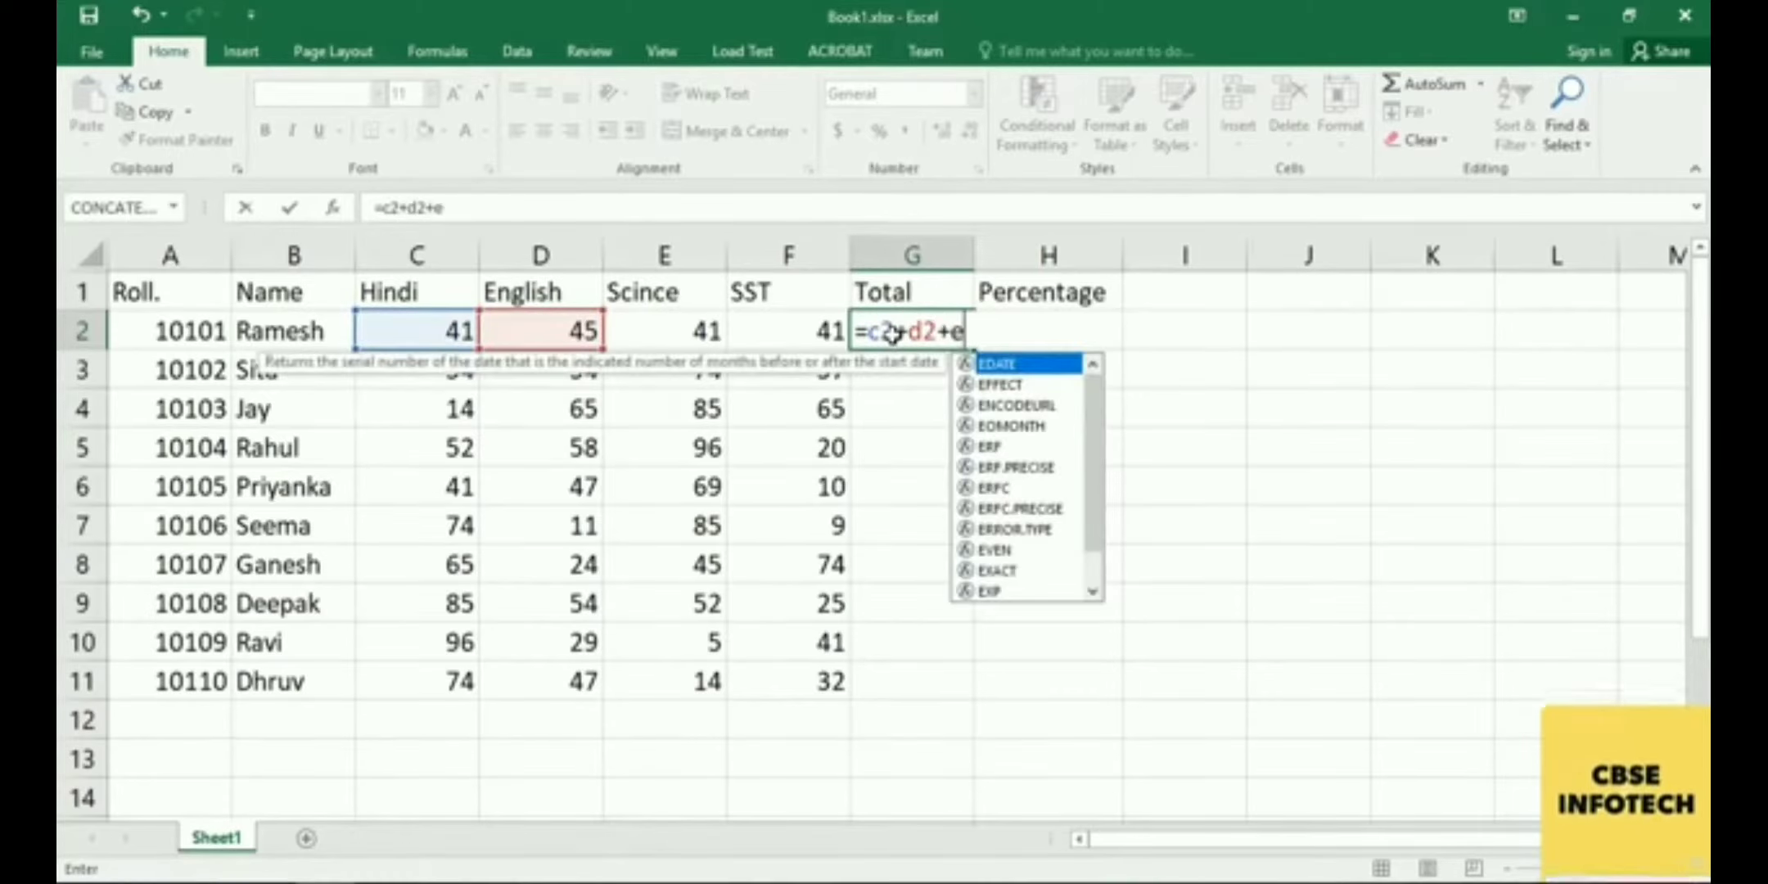
type("2+f2")
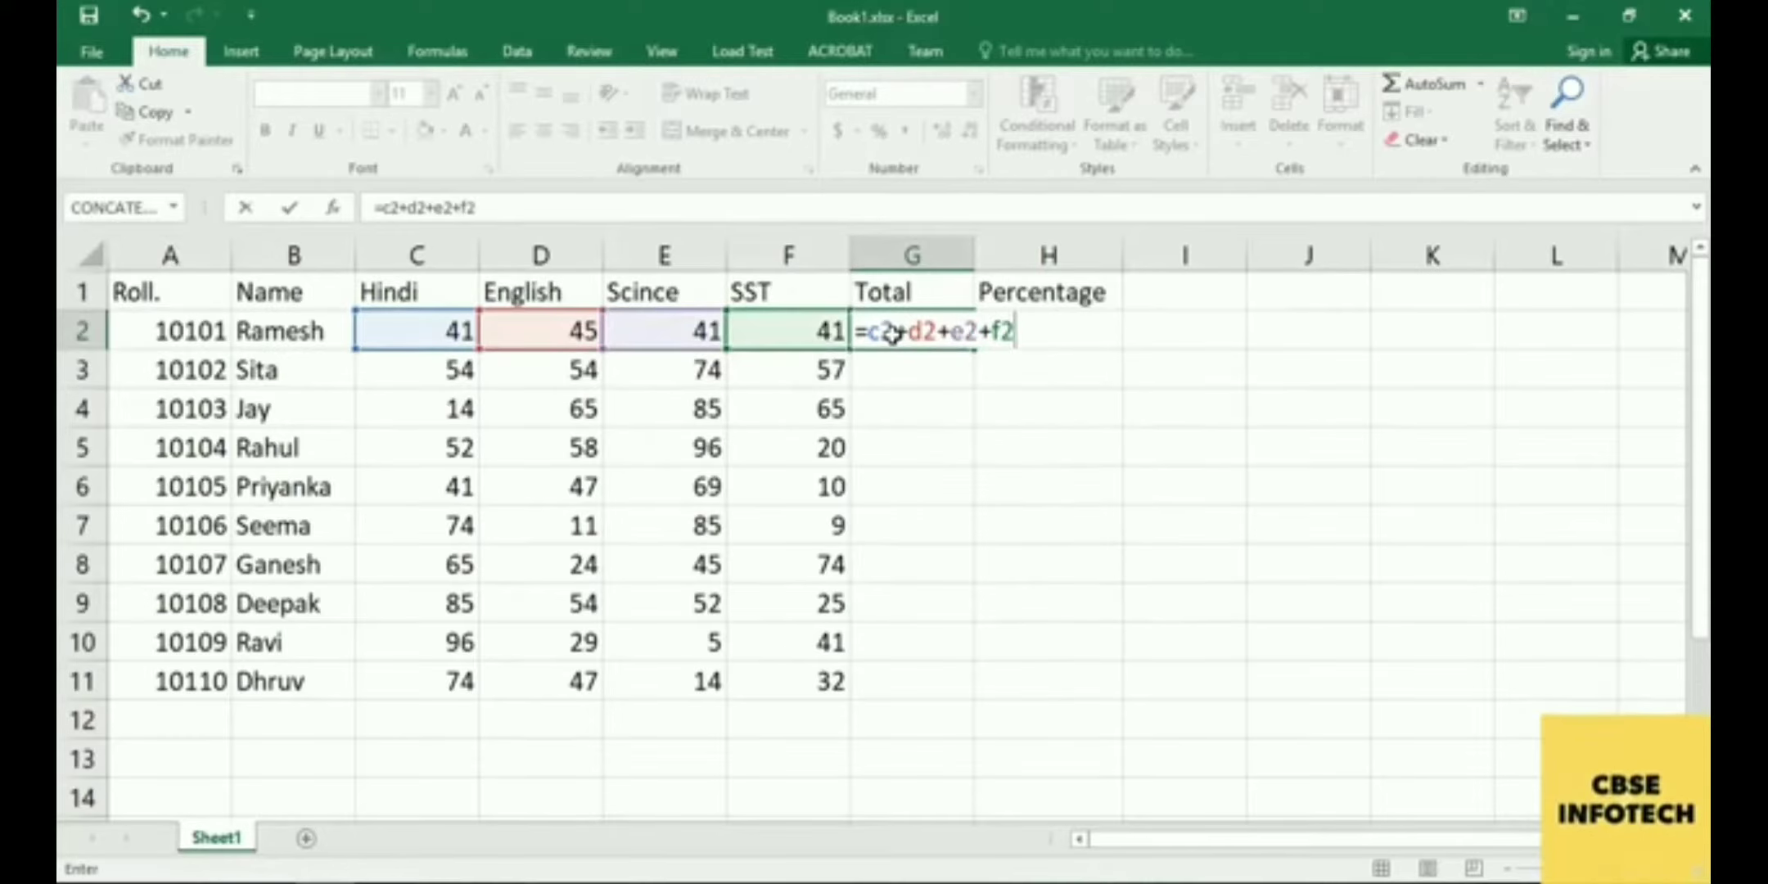
key("Return")
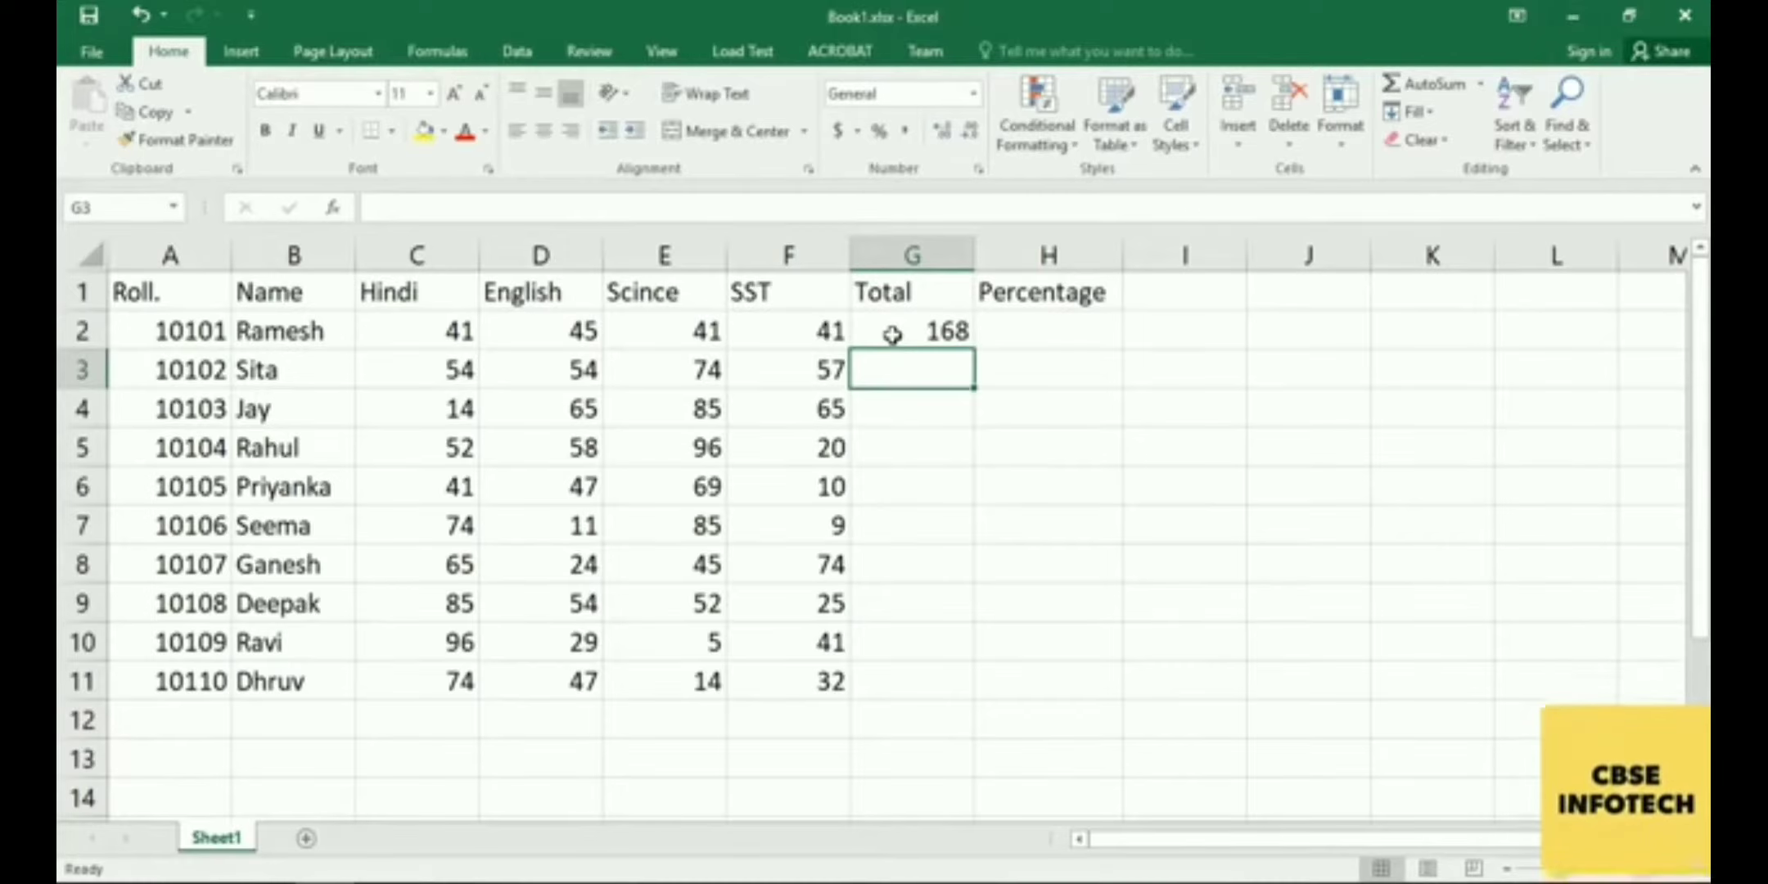
left_click(892, 334)
key("Delete")
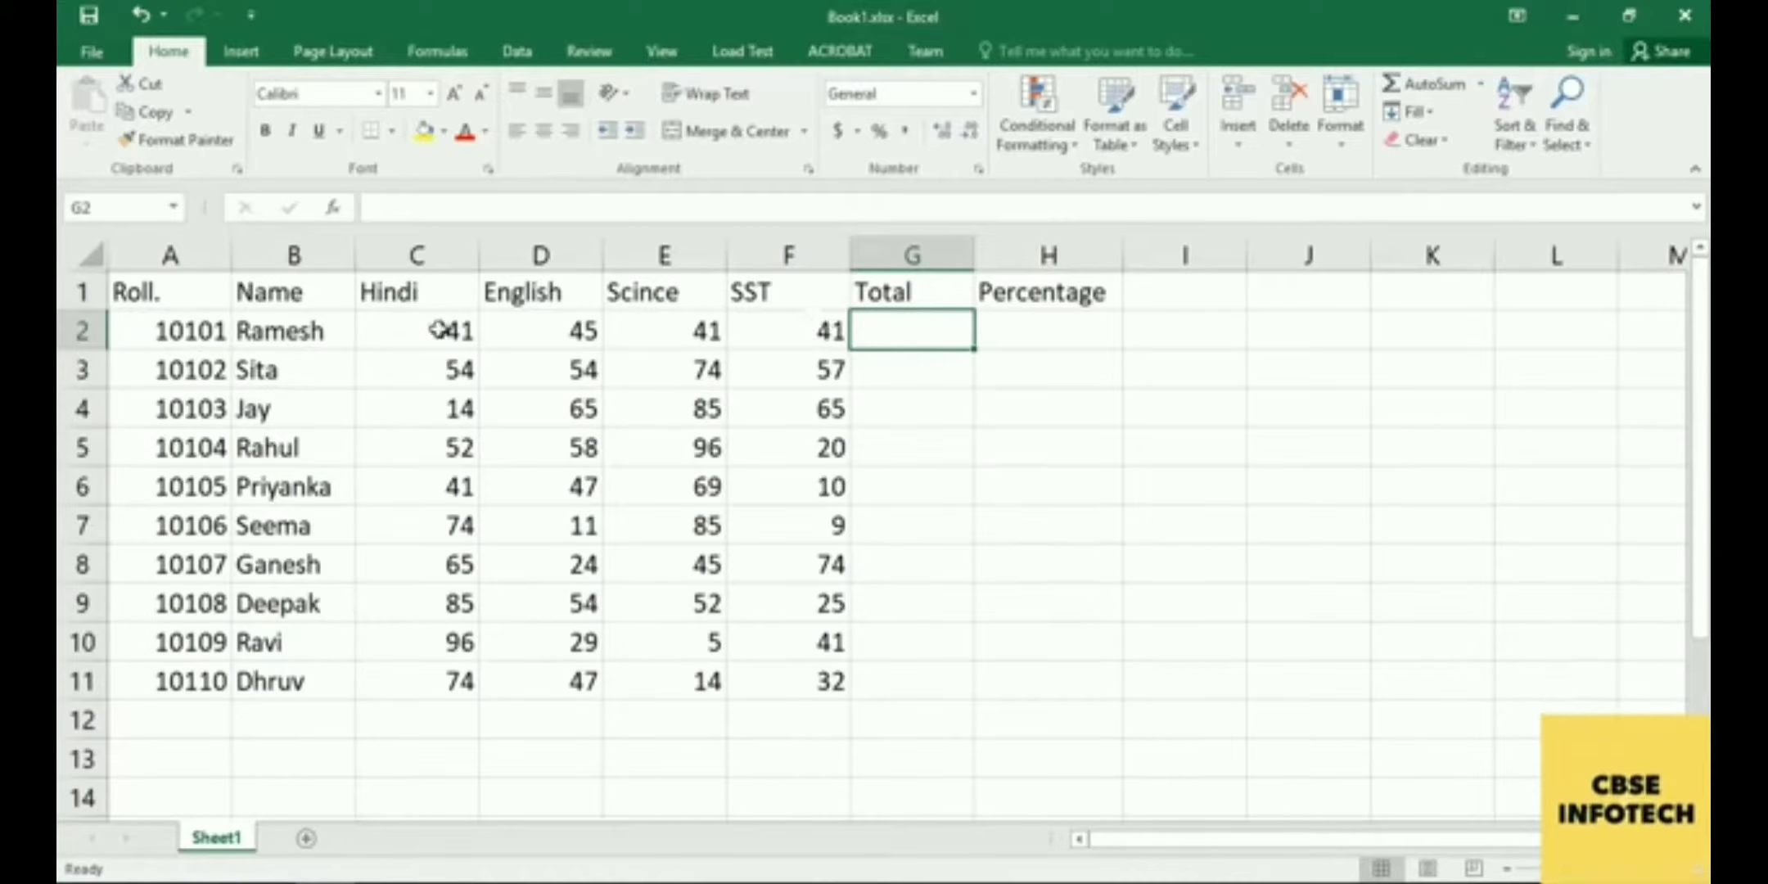
- Apply AutoSum Sum then Average to C2:G2, giving 168 in G2 and 67.2 in H2
left_click_drag(434, 330, 872, 331)
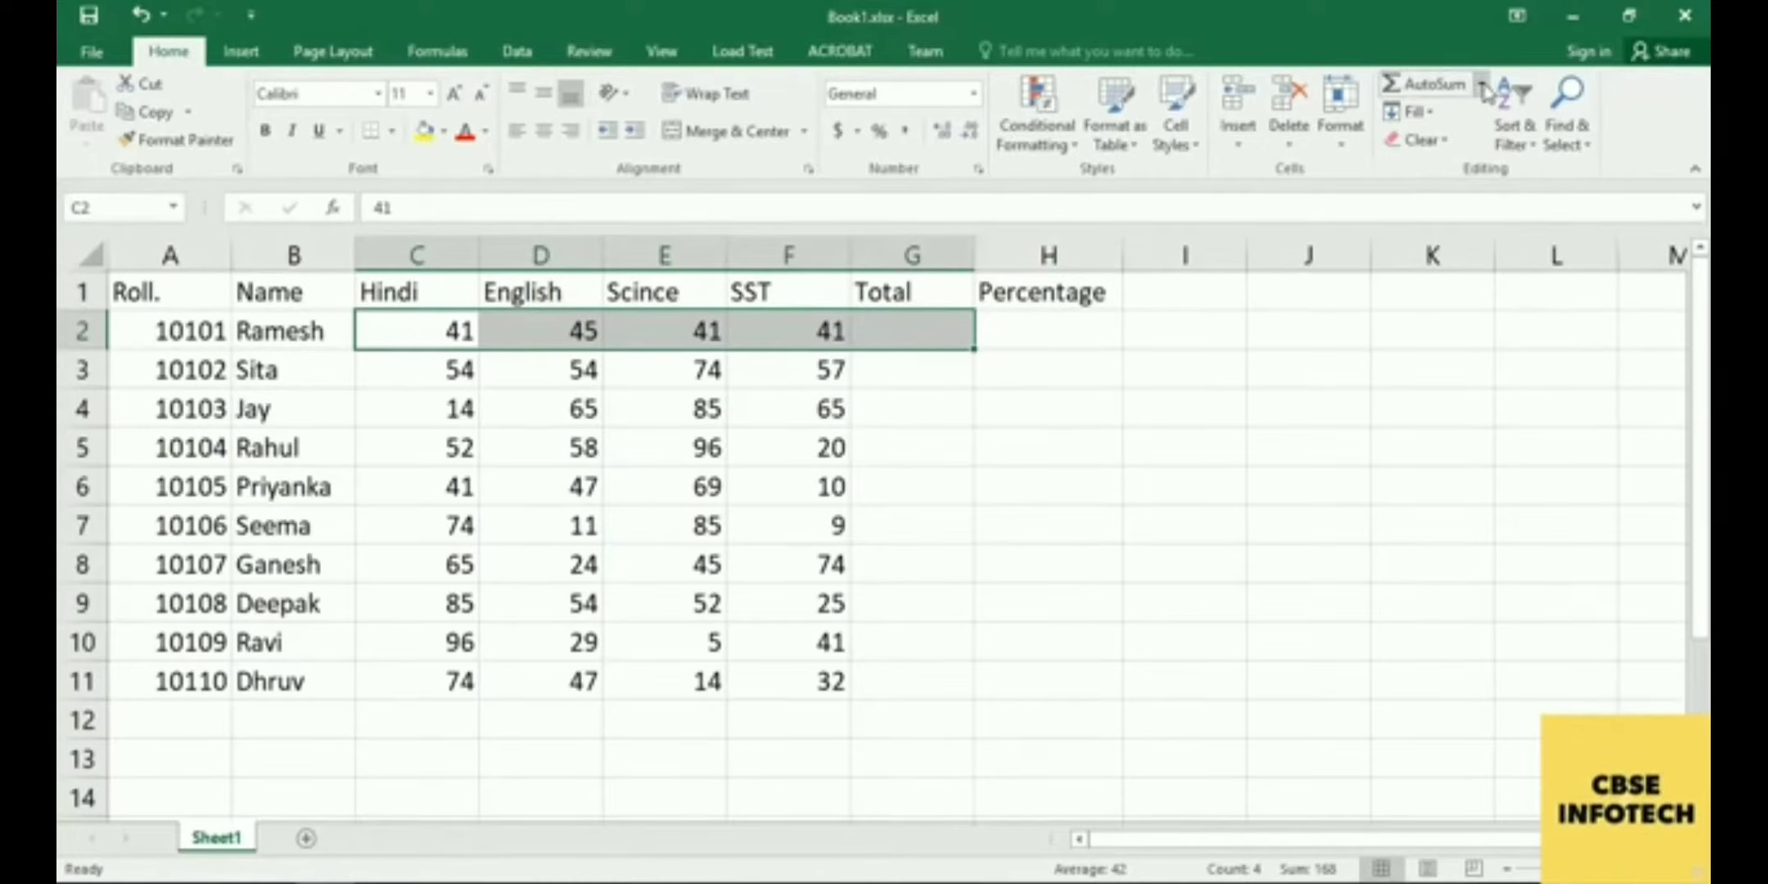
left_click(1483, 86)
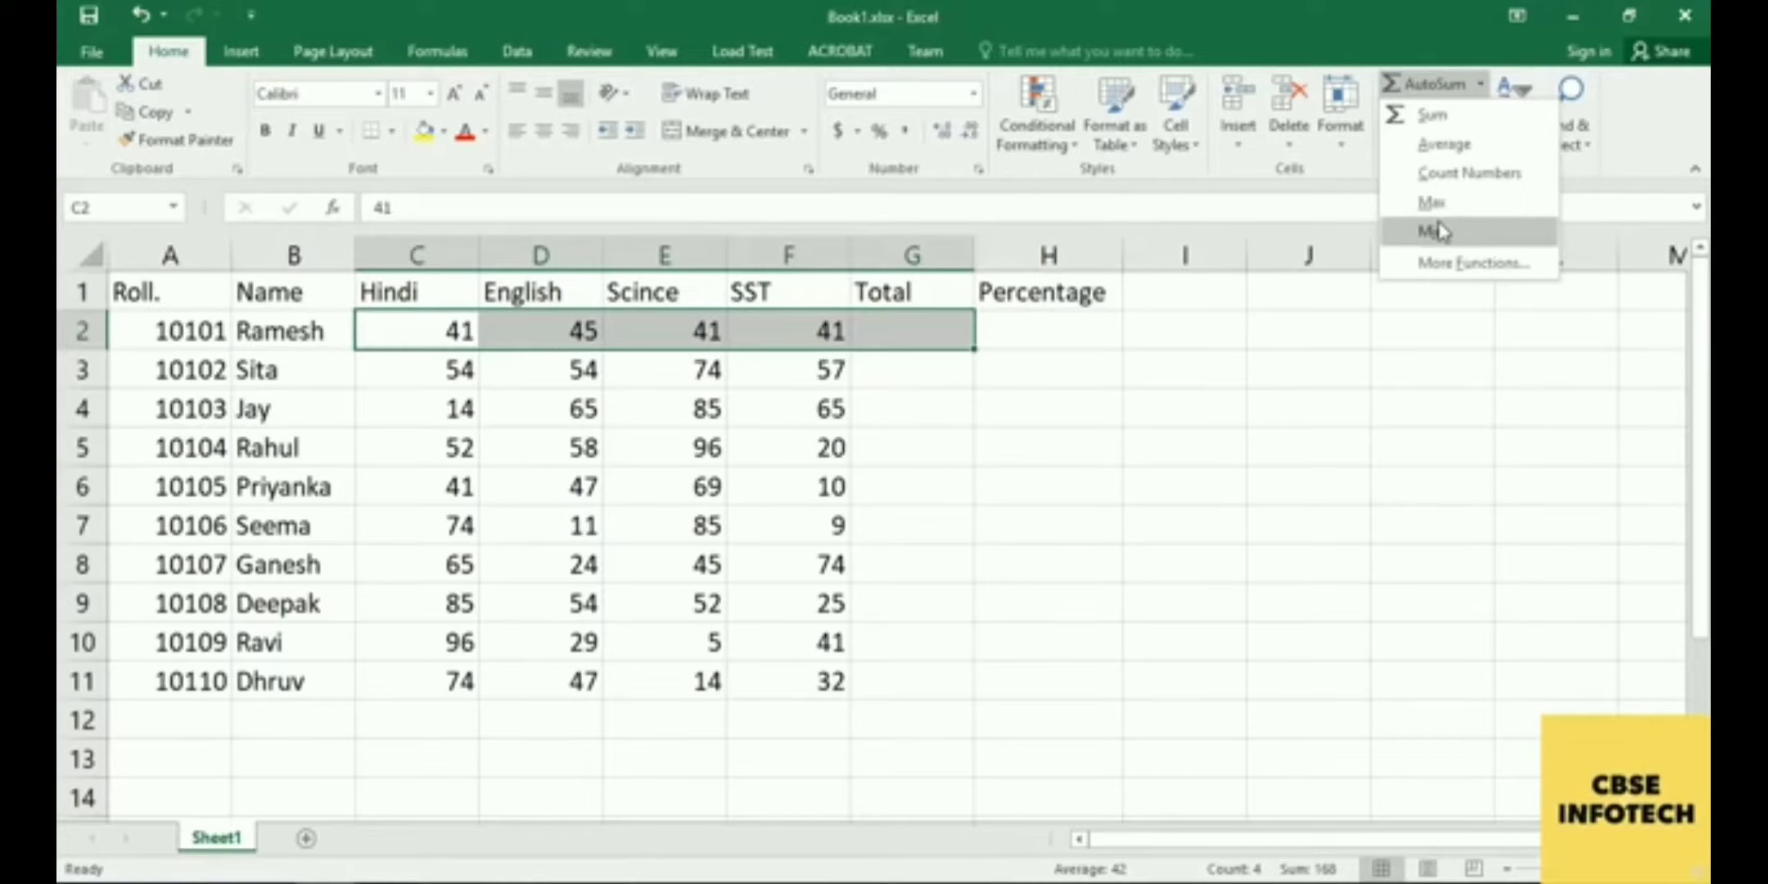
left_click(1426, 90)
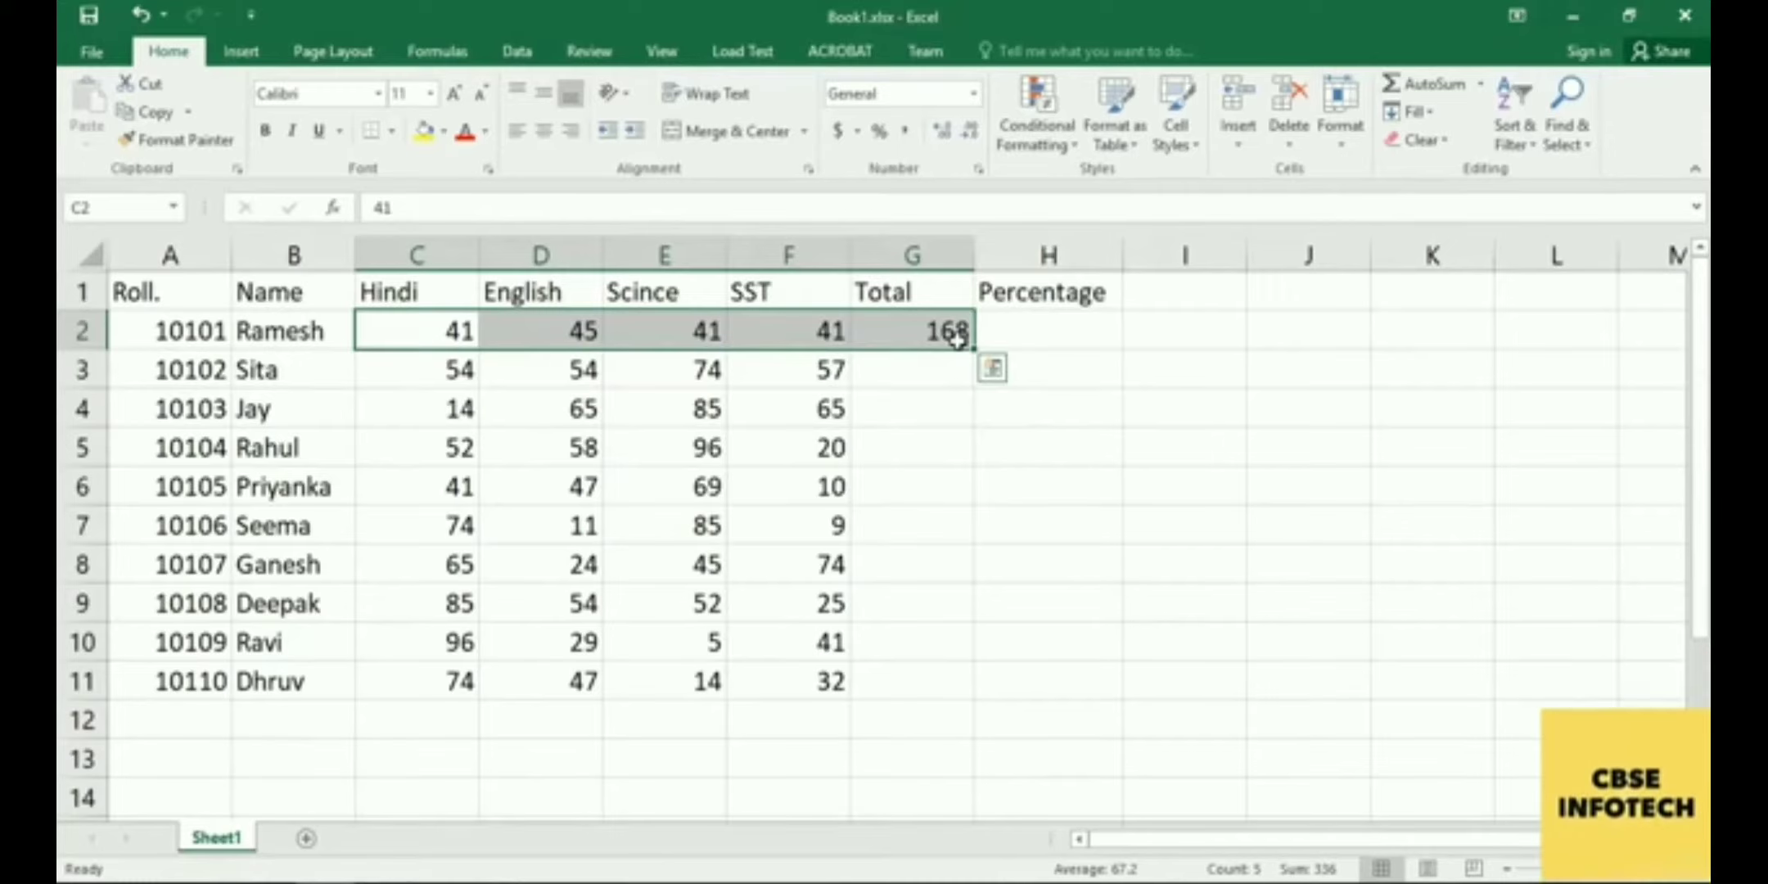
left_click(1480, 84)
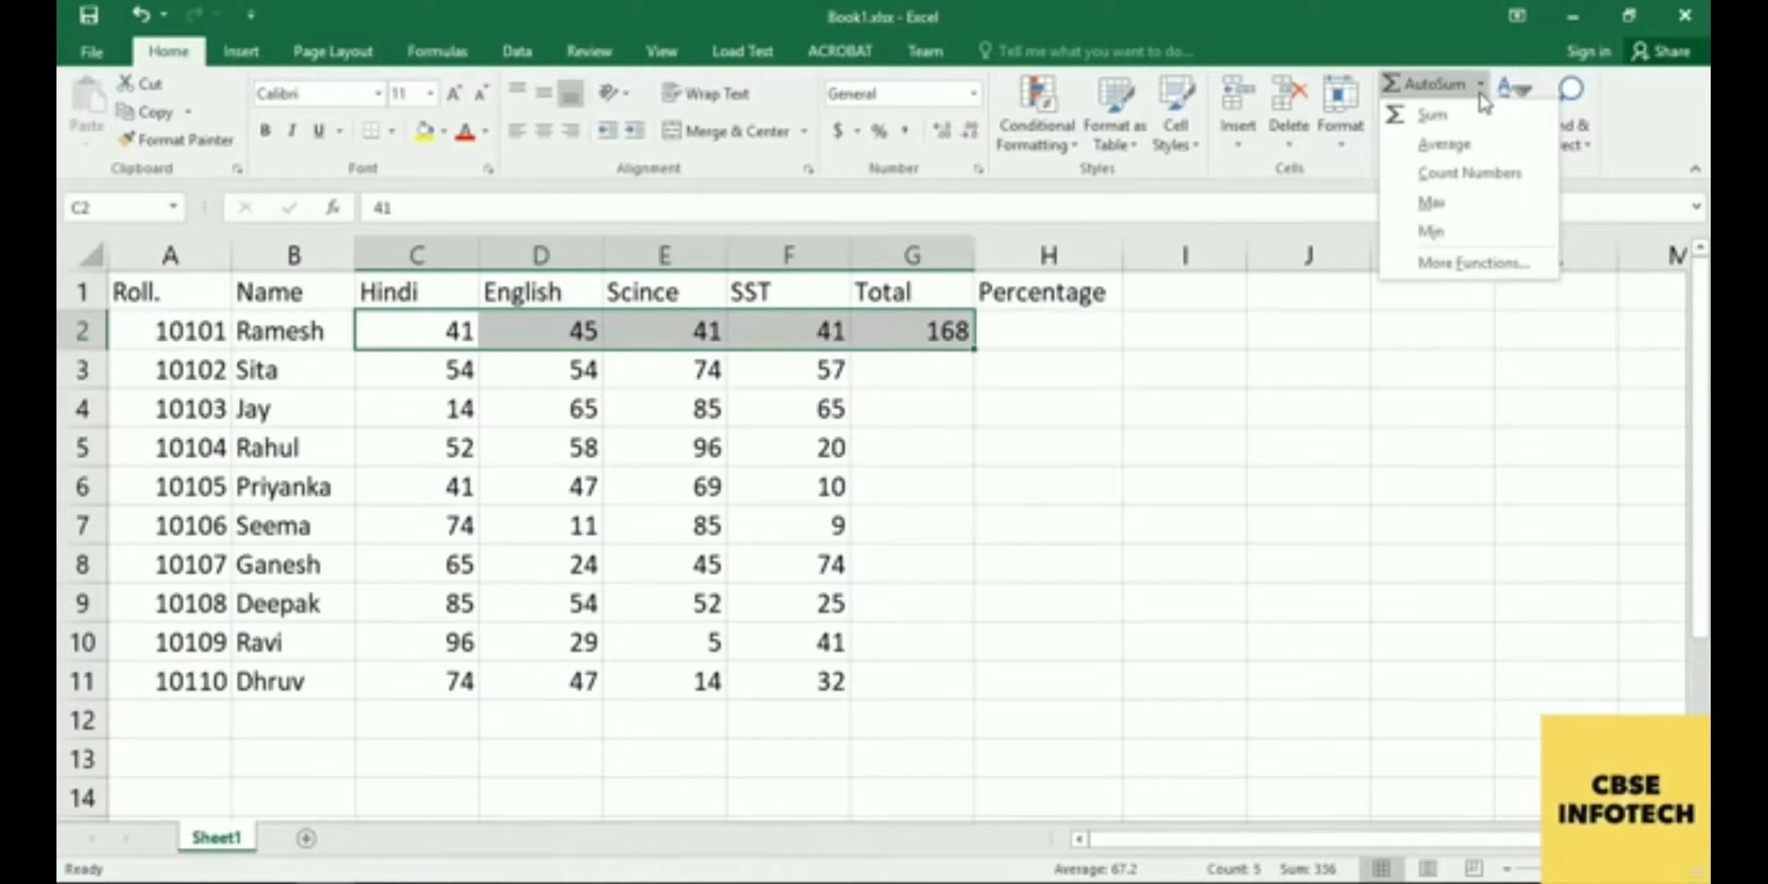
left_click(1470, 147)
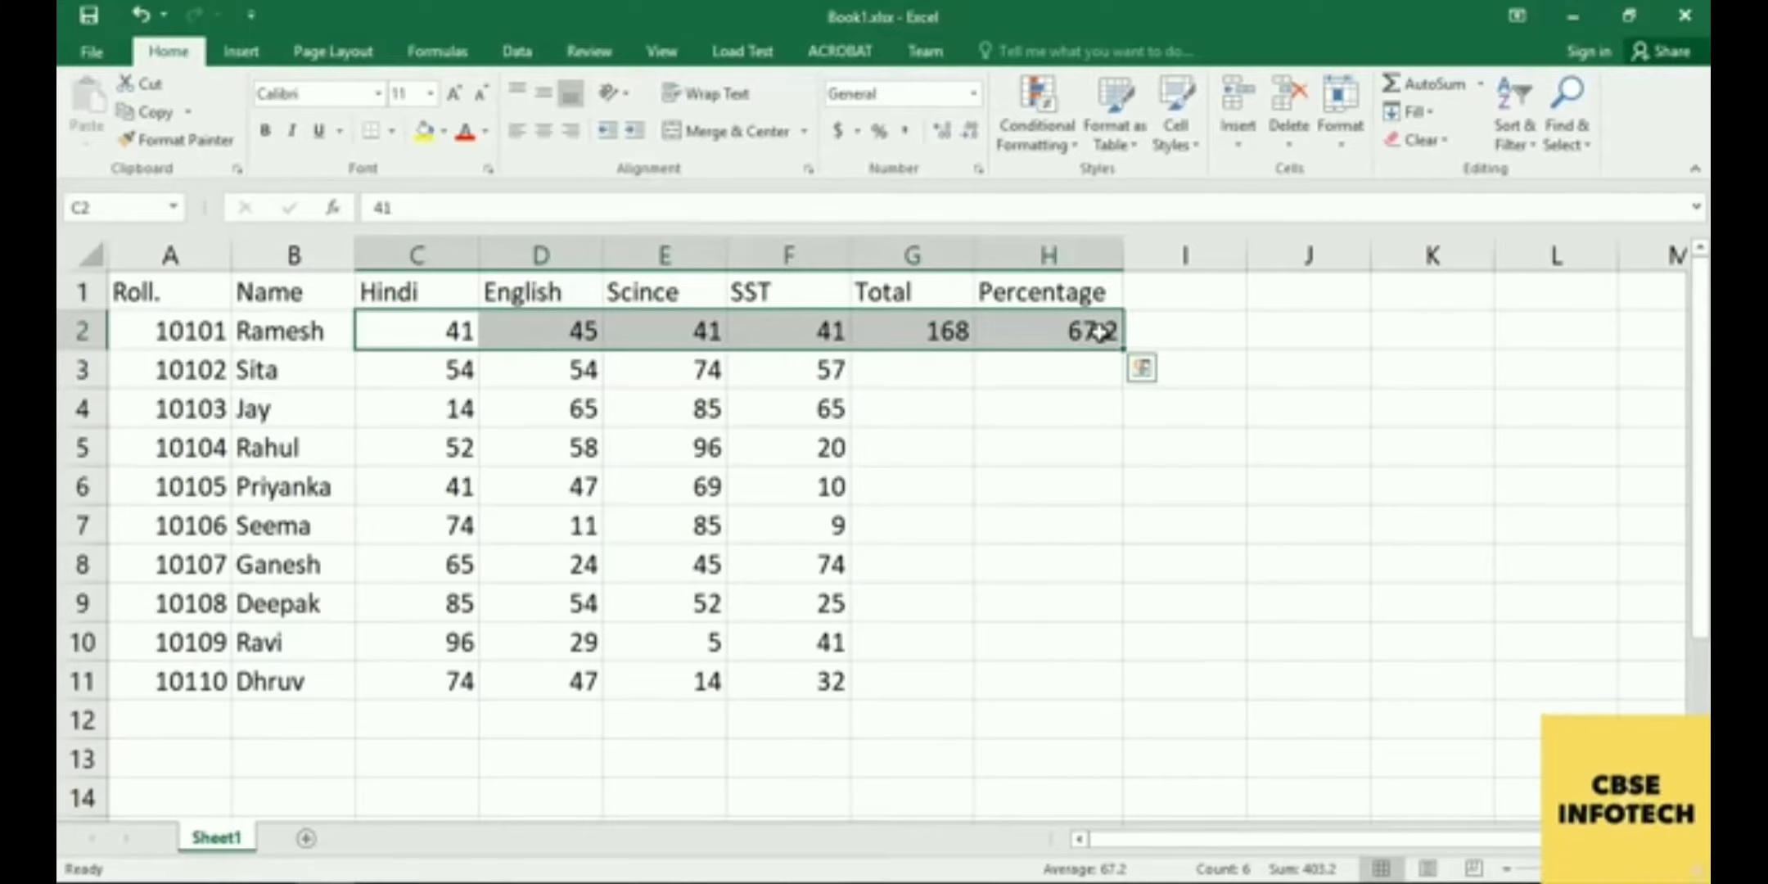
left_click(1480, 84)
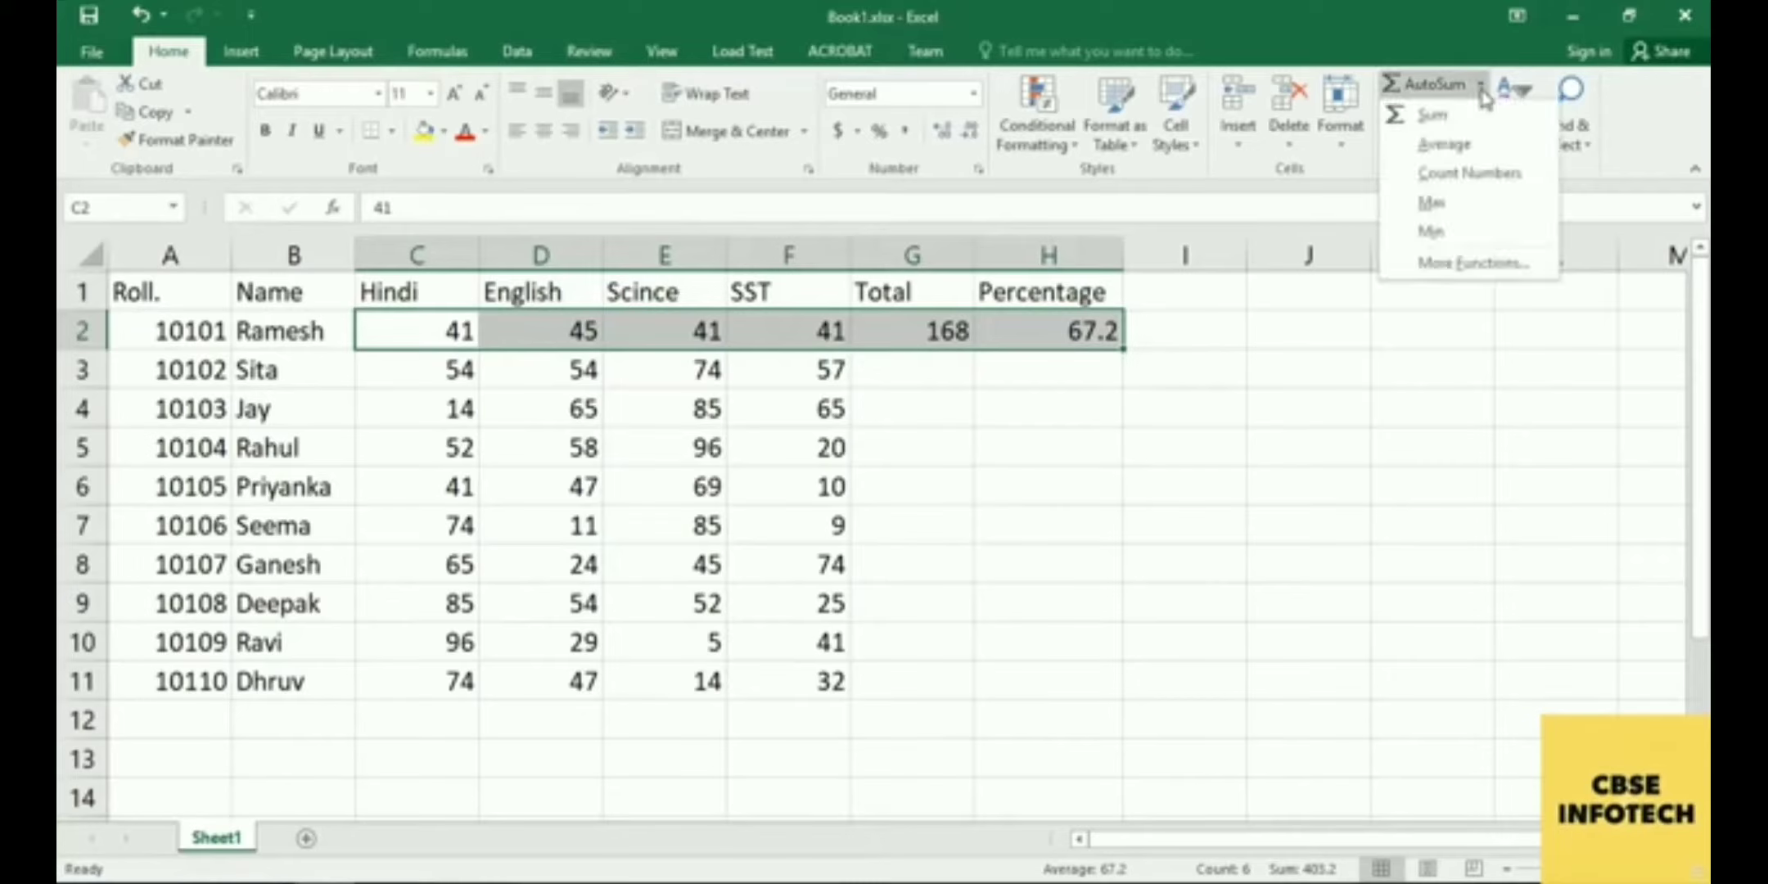
left_click(1465, 263)
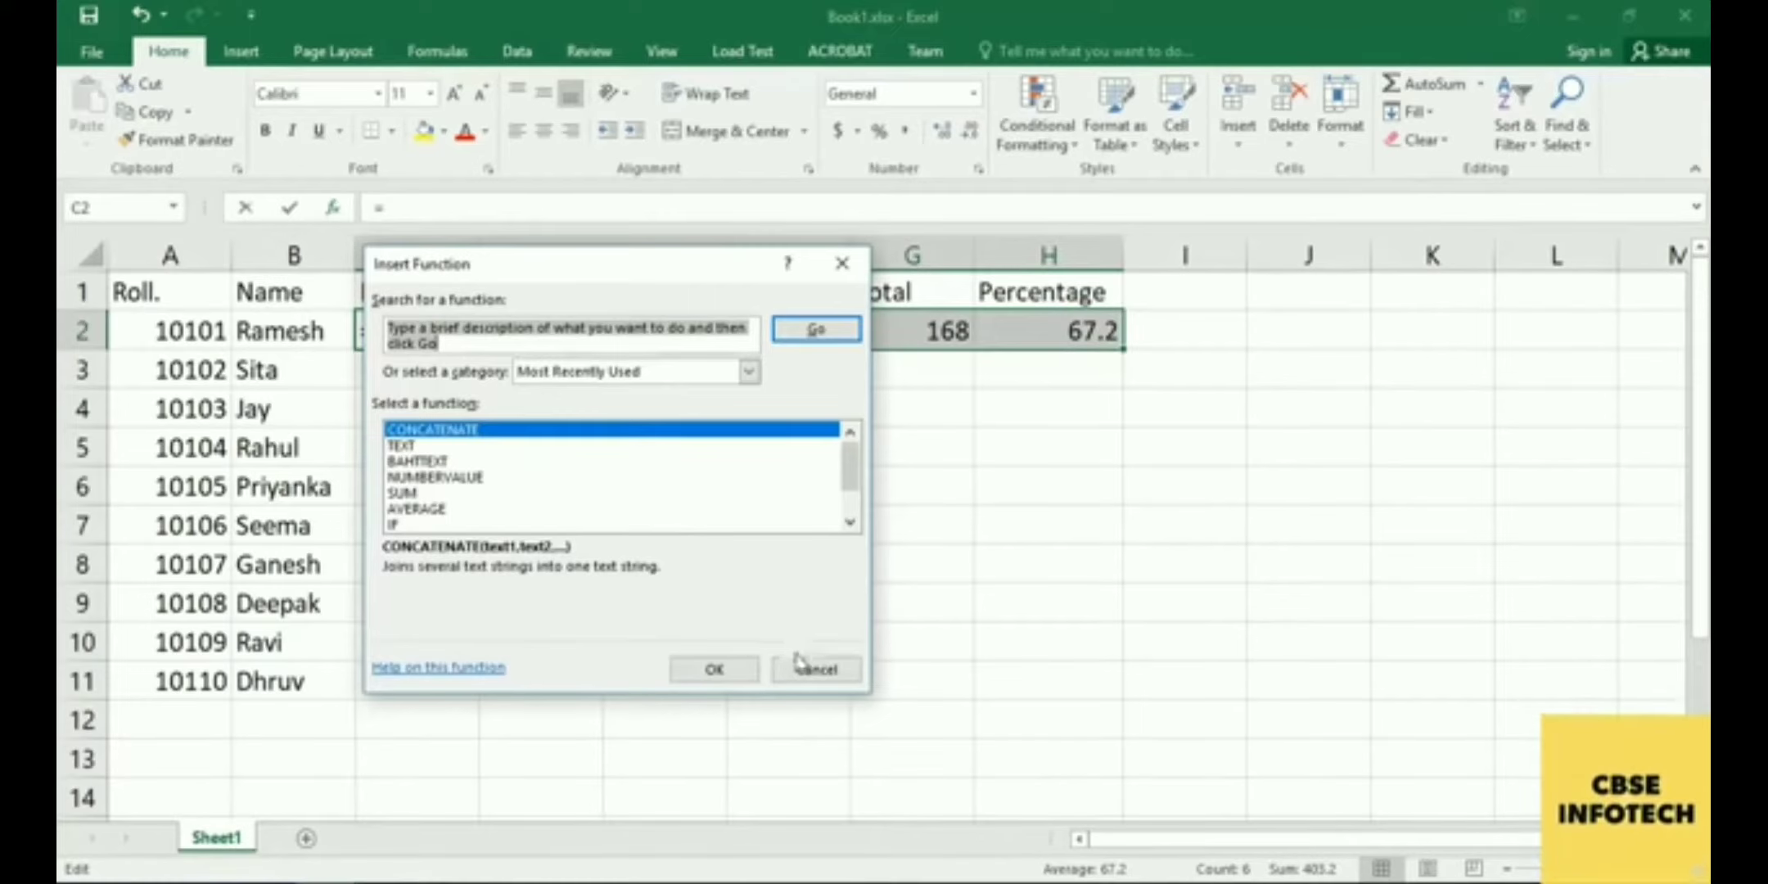
left_click(814, 668)
left_click(1028, 464)
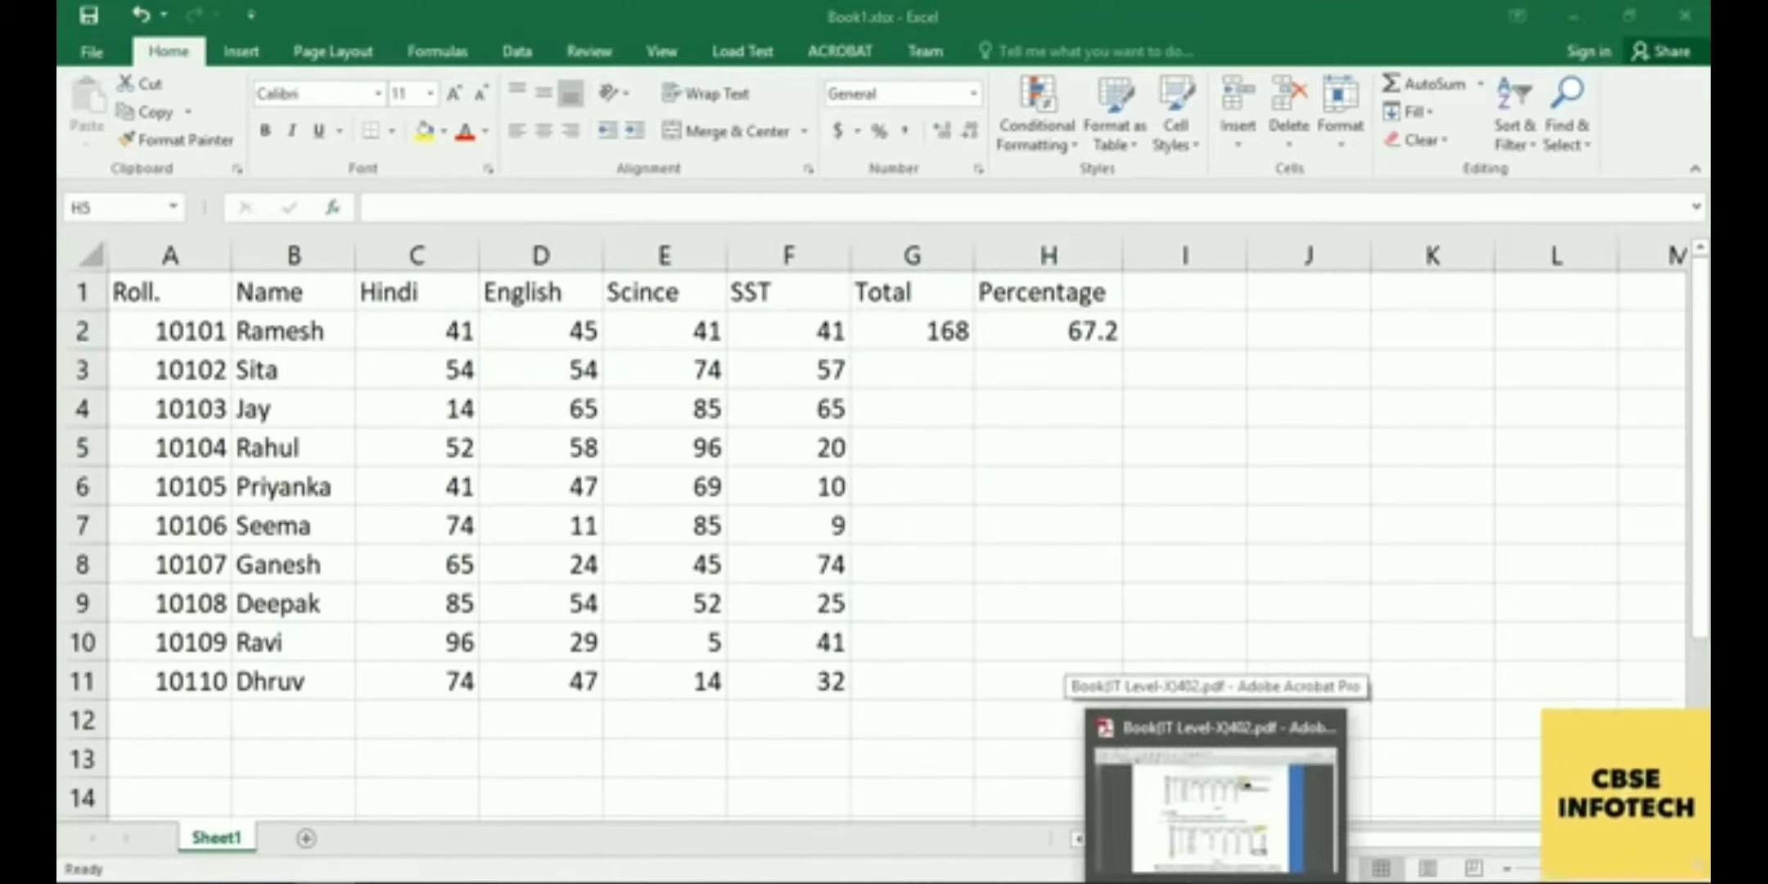
left_click(1225, 823)
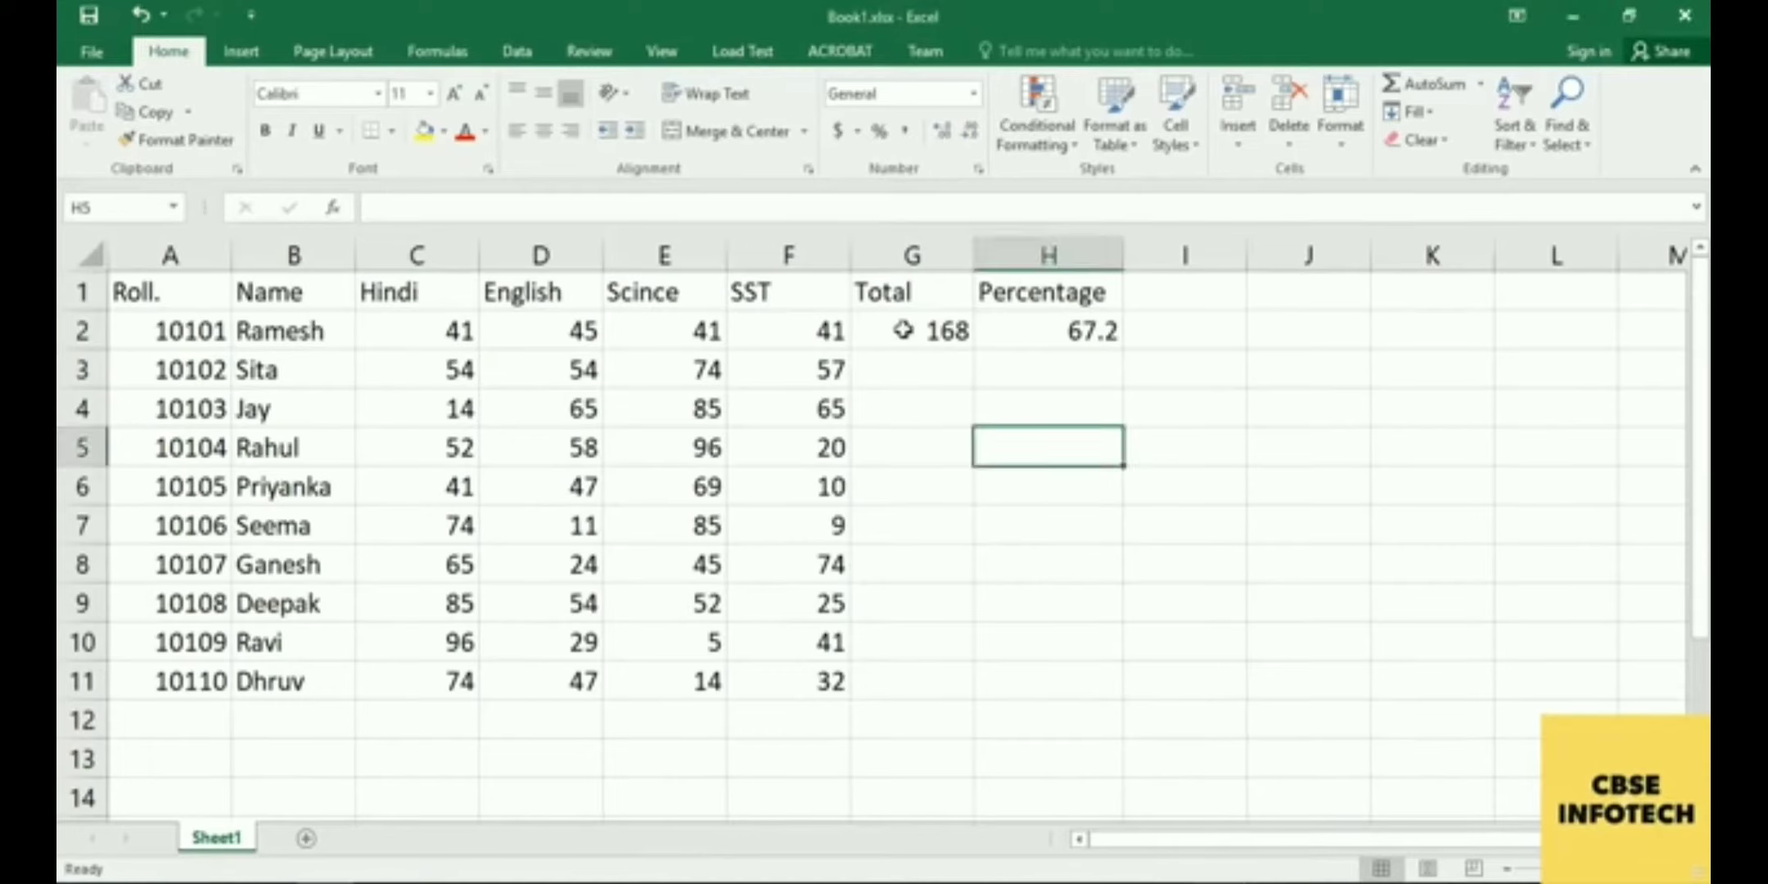
left_click(903, 330)
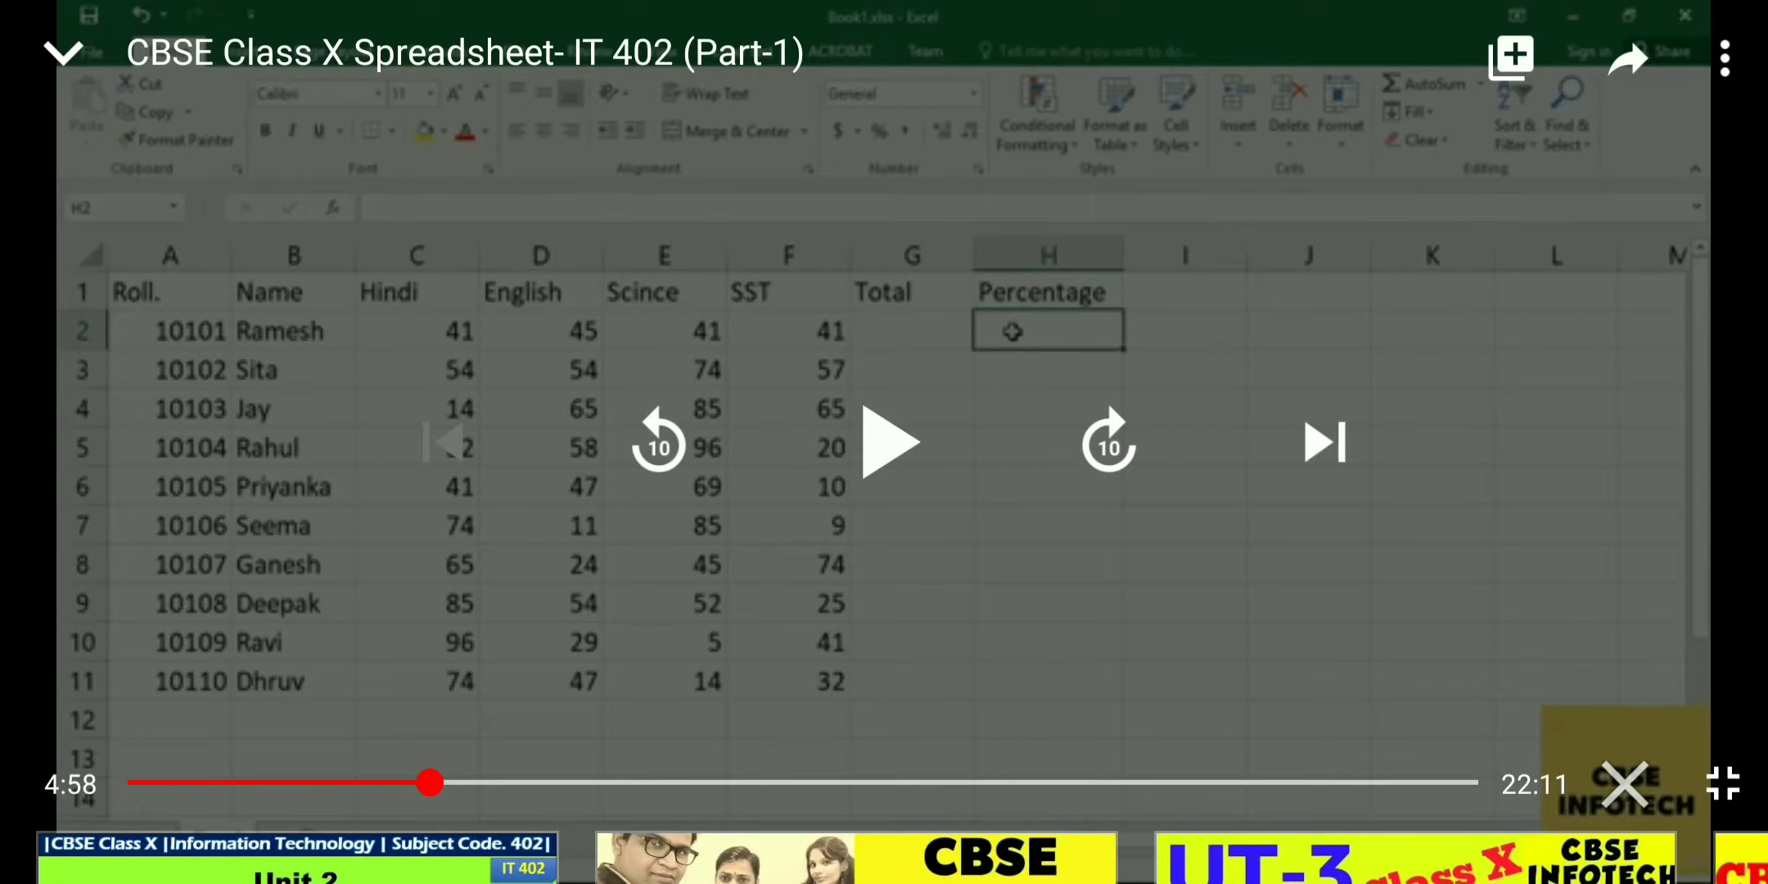
- Resume the spreadsheet tutorial video, then select all subject marks C2:F11
left_click(412, 386)
left_click_drag(164, 378, 18, 487)
left_click(994, 401)
left_click_drag(995, 401, 1031, 116)
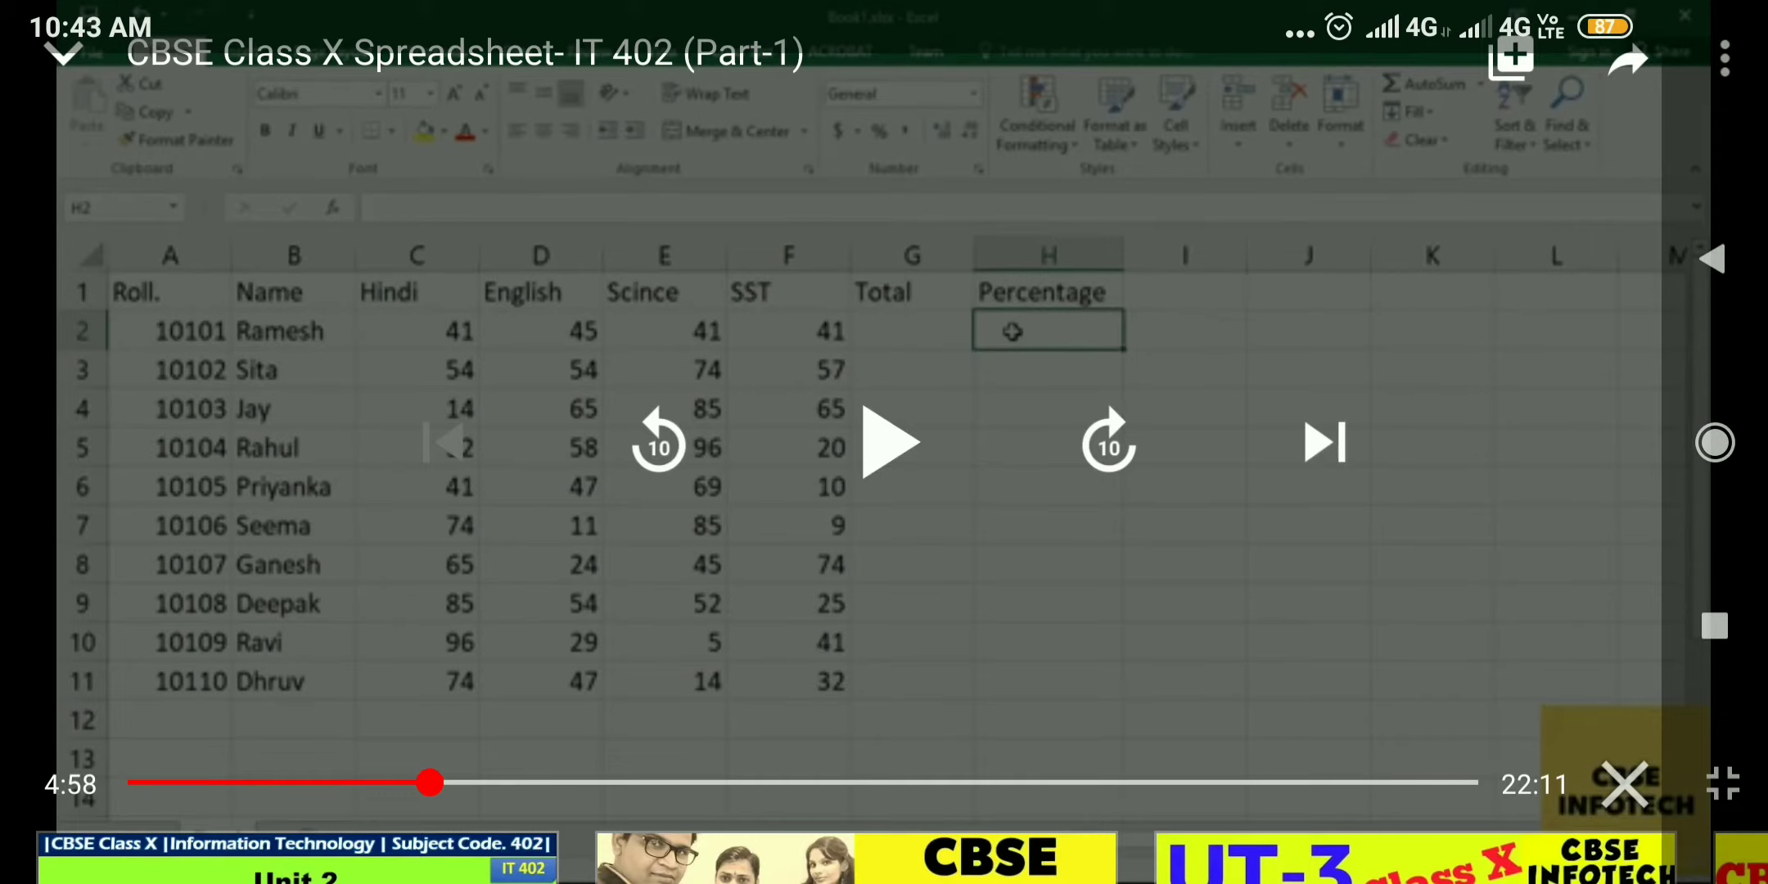
left_click(890, 442)
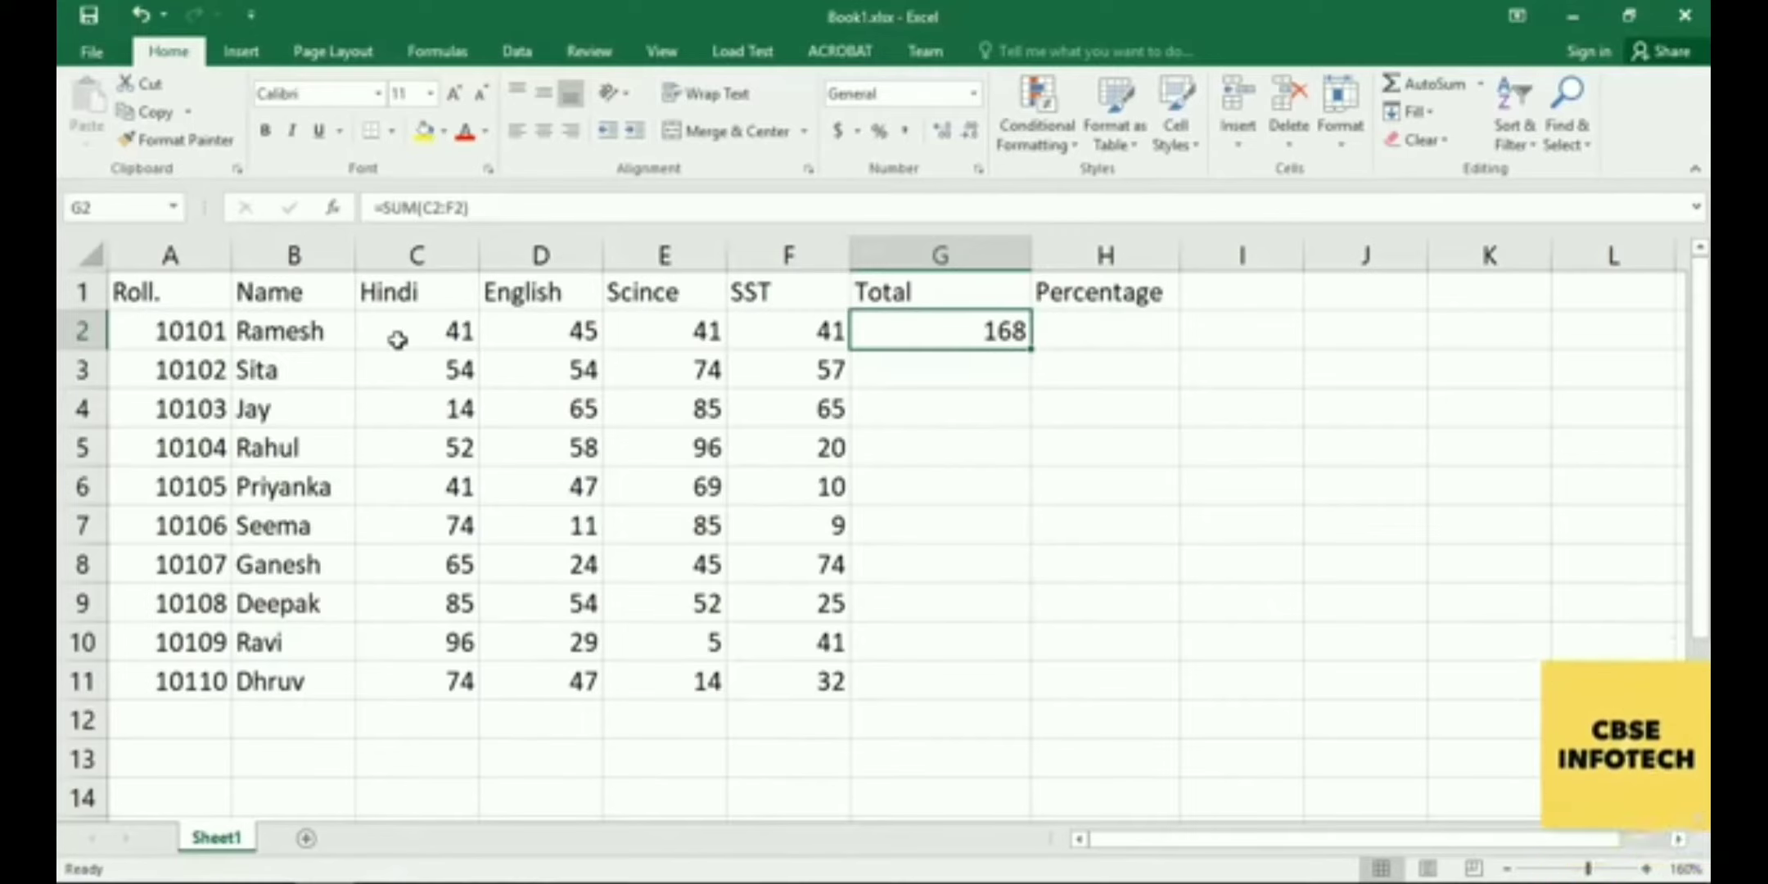
left_click_drag(396, 331, 793, 679)
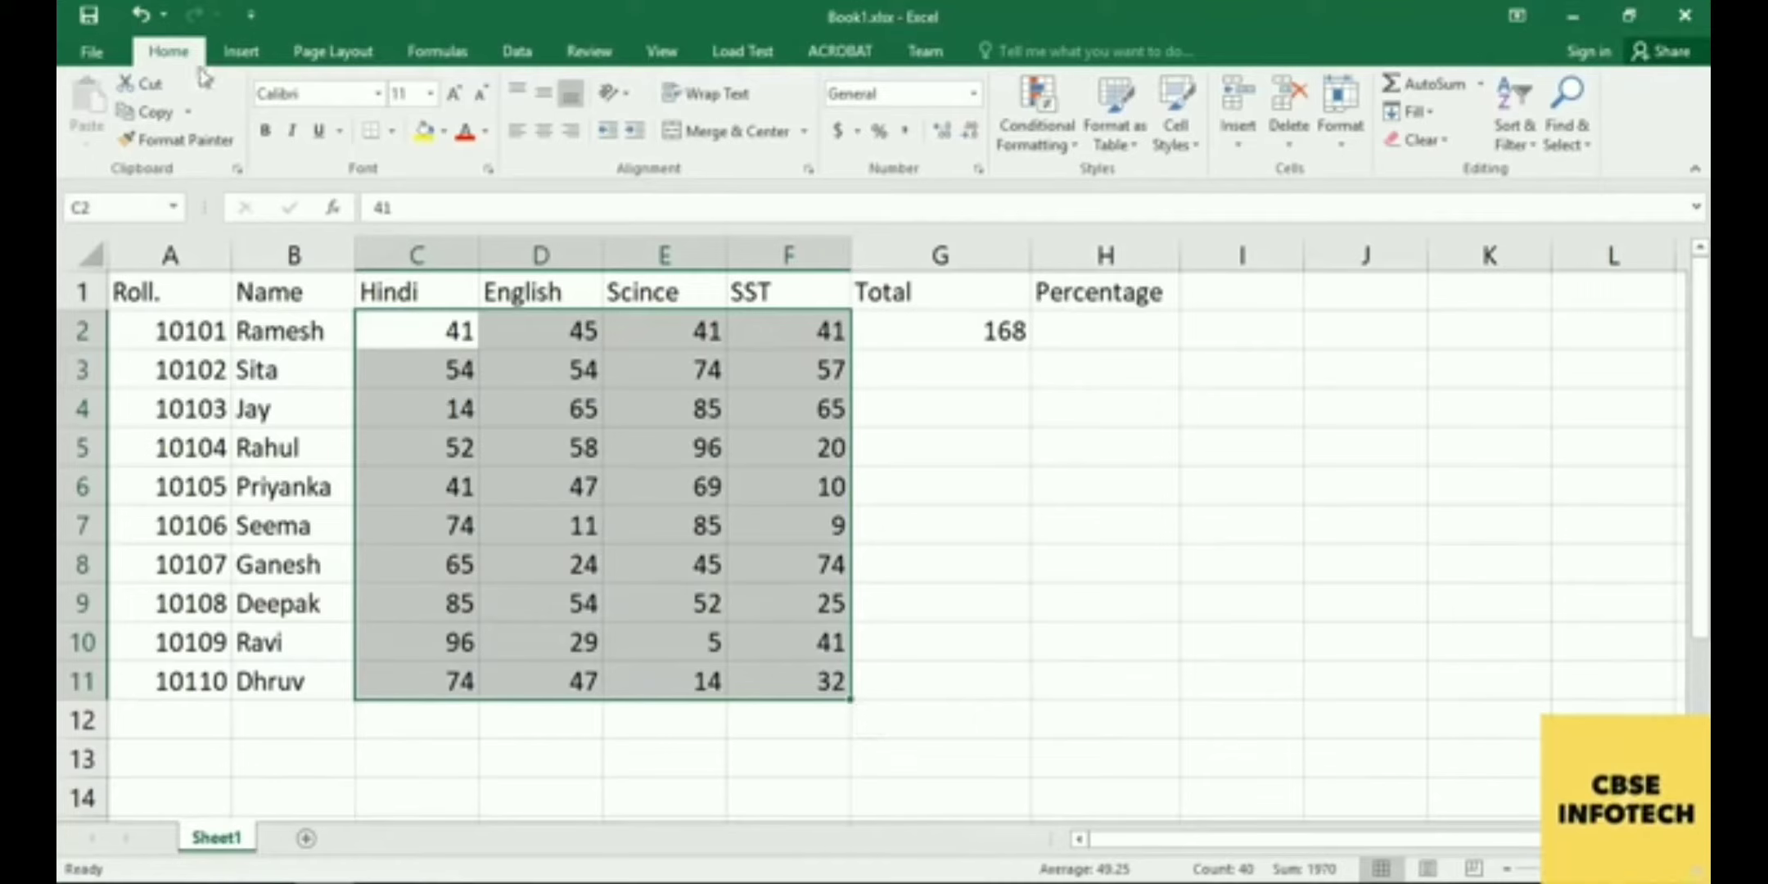
- Open the Conditional Formatting menu for the selected marks C2:F11
left_click(1074, 147)
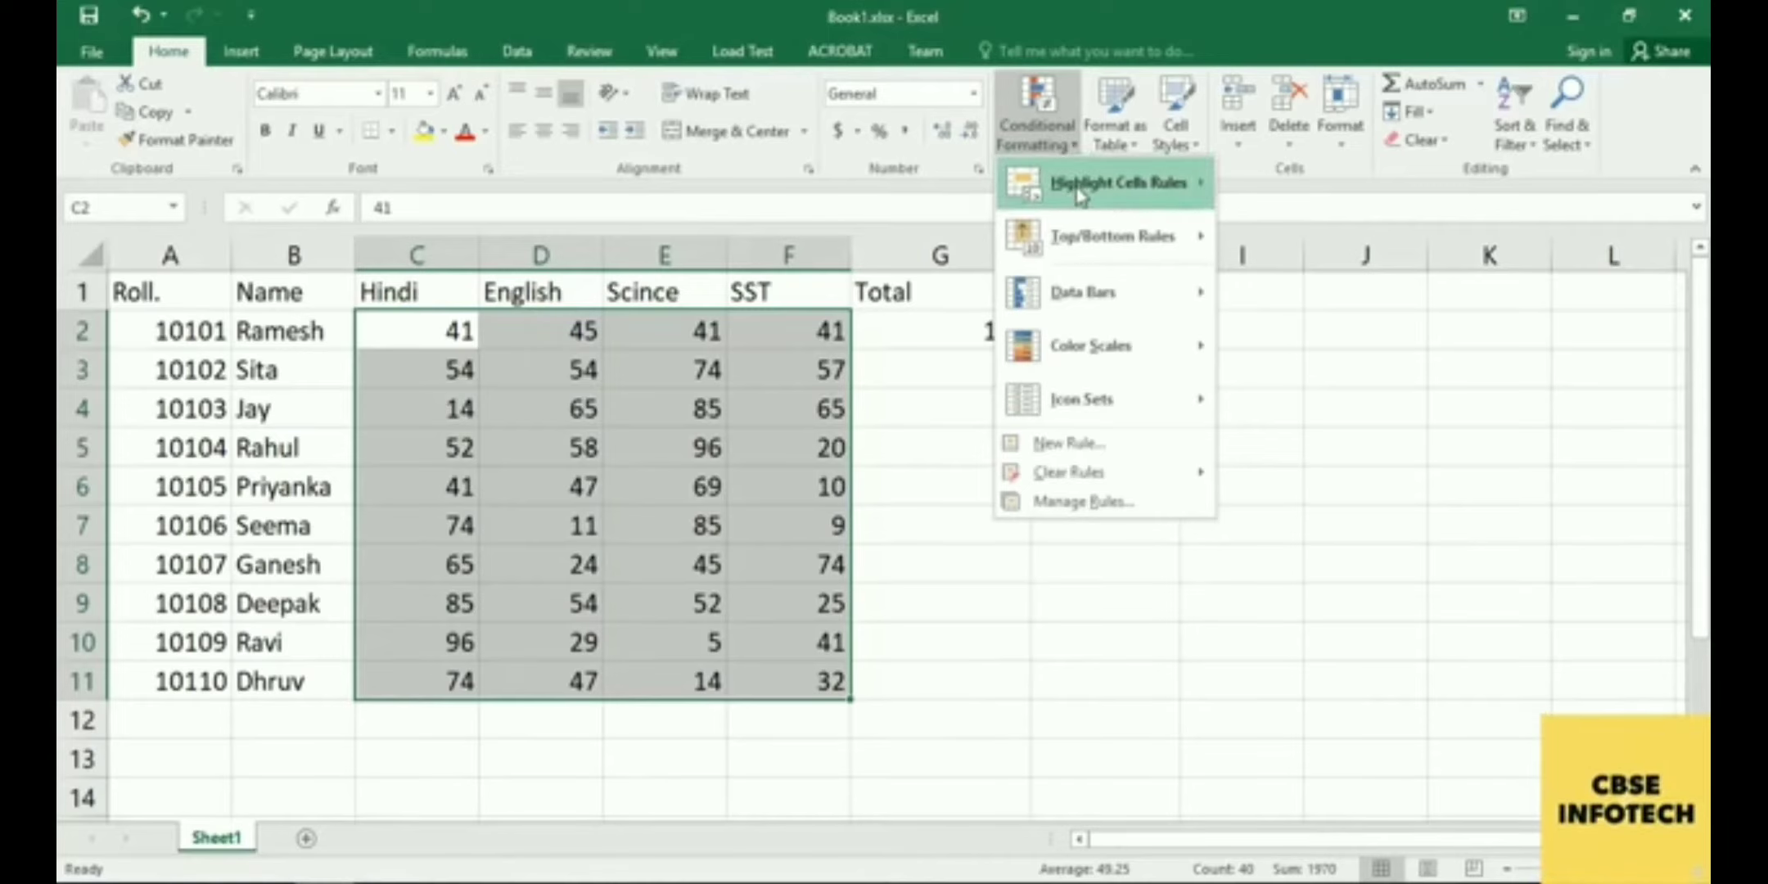
- Browse the Conditional Formatting categories and open the Highlight Cells Rules submenu
mouse_move(1079, 195)
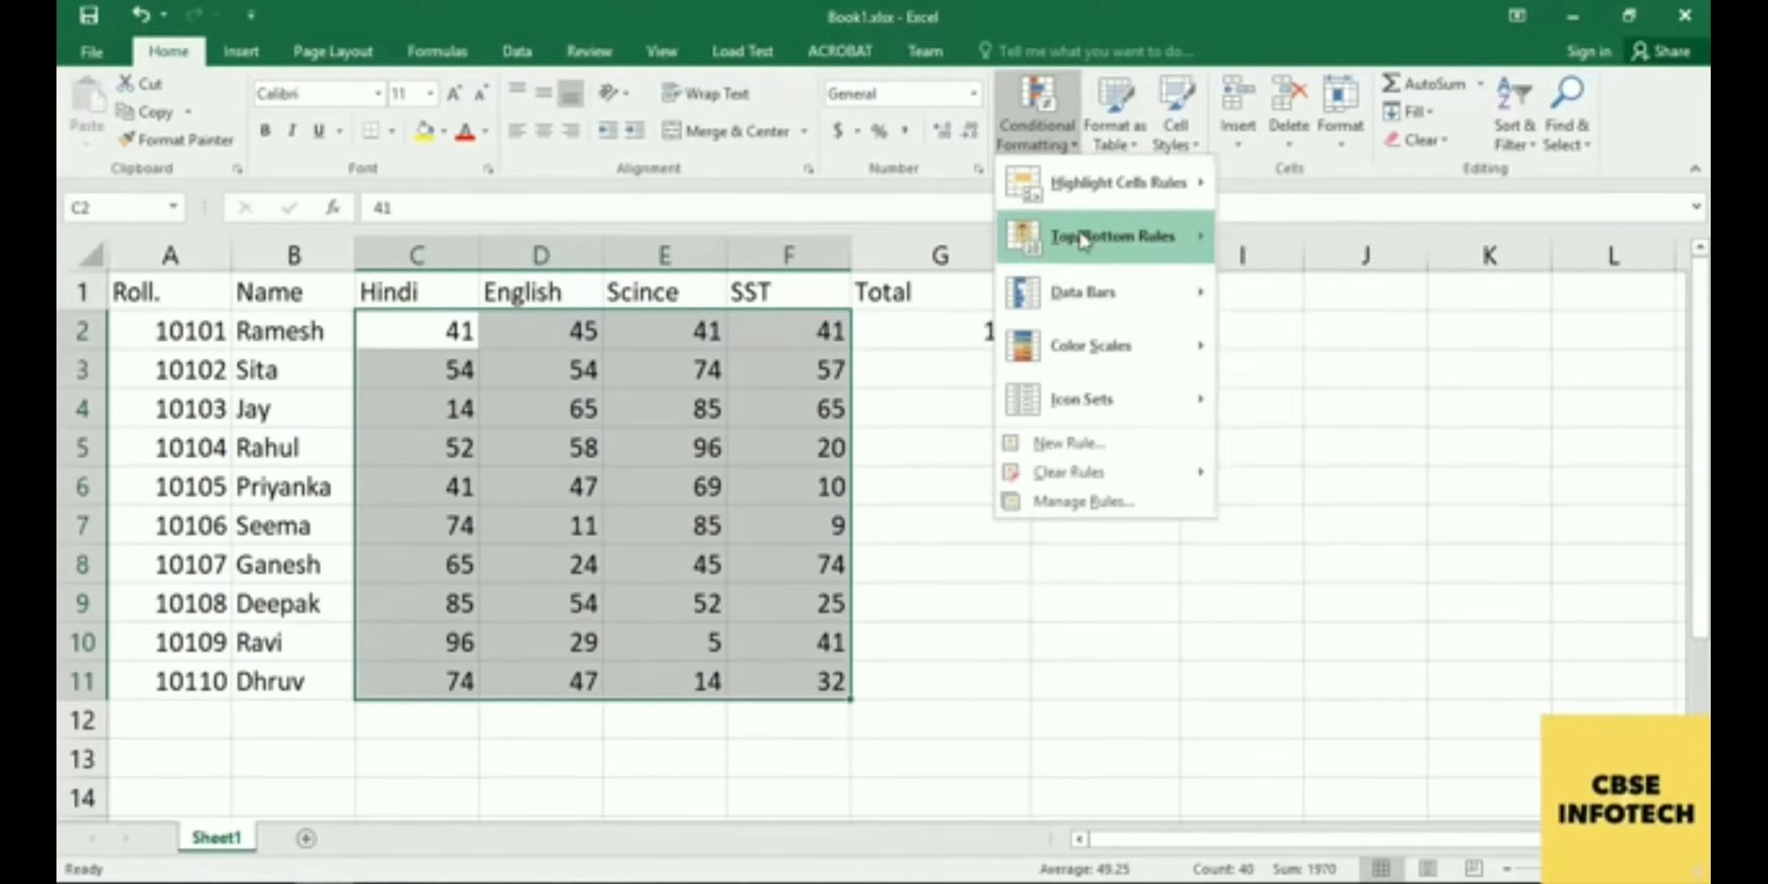
mouse_move(1082, 239)
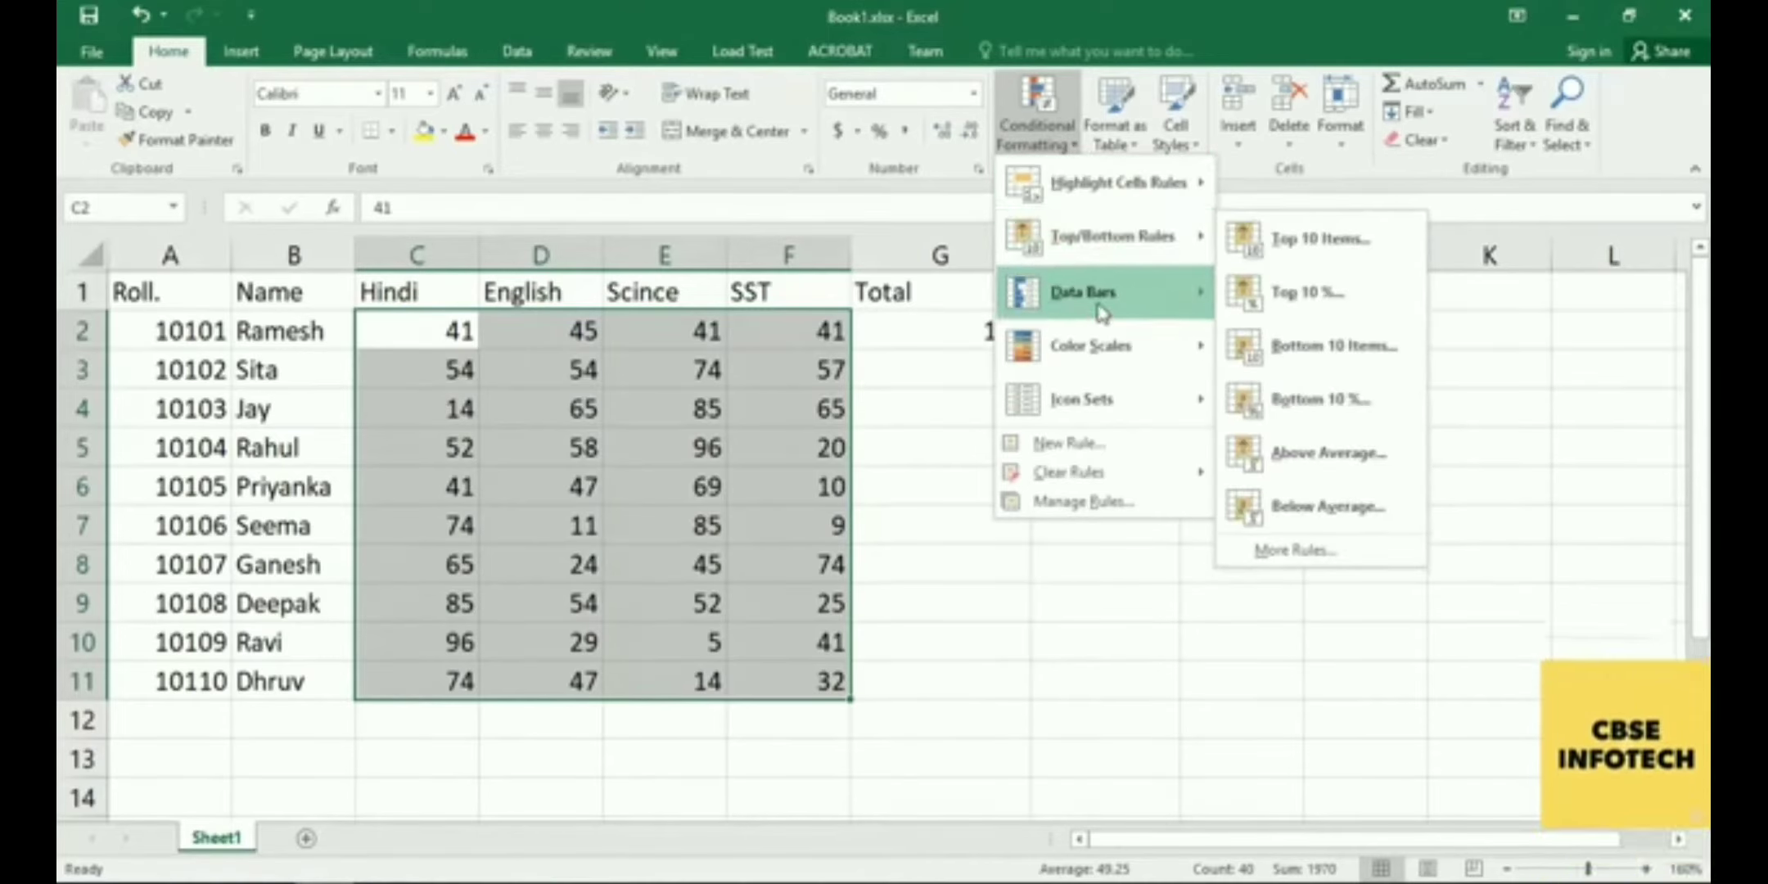
mouse_move(1101, 309)
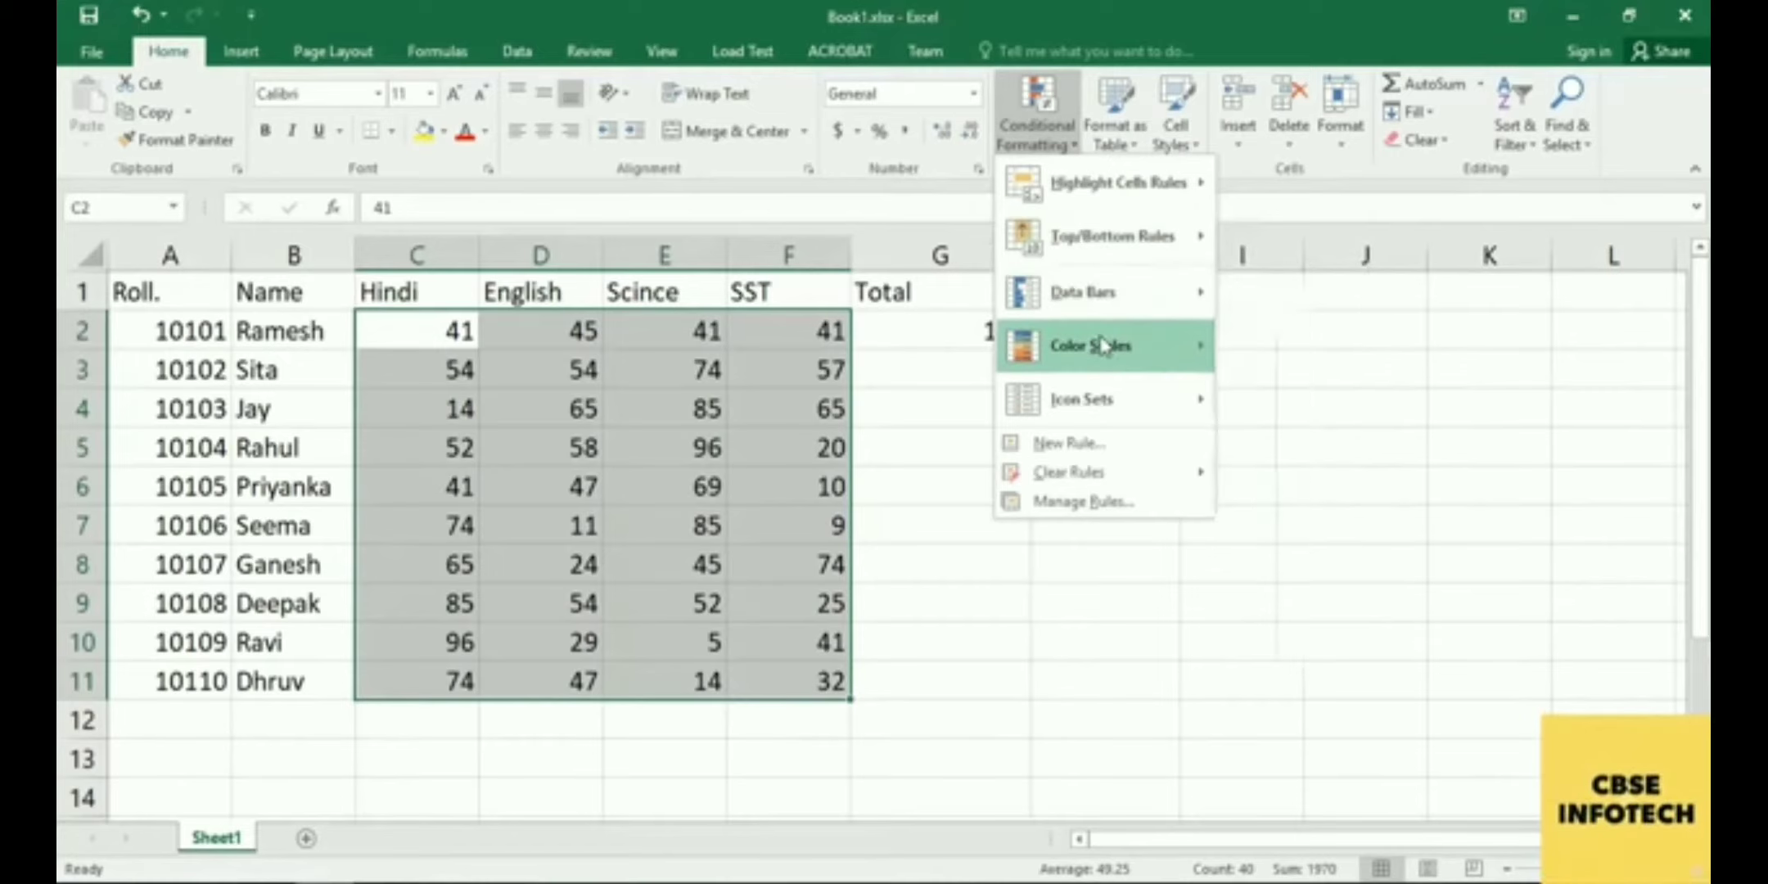
mouse_move(1101, 348)
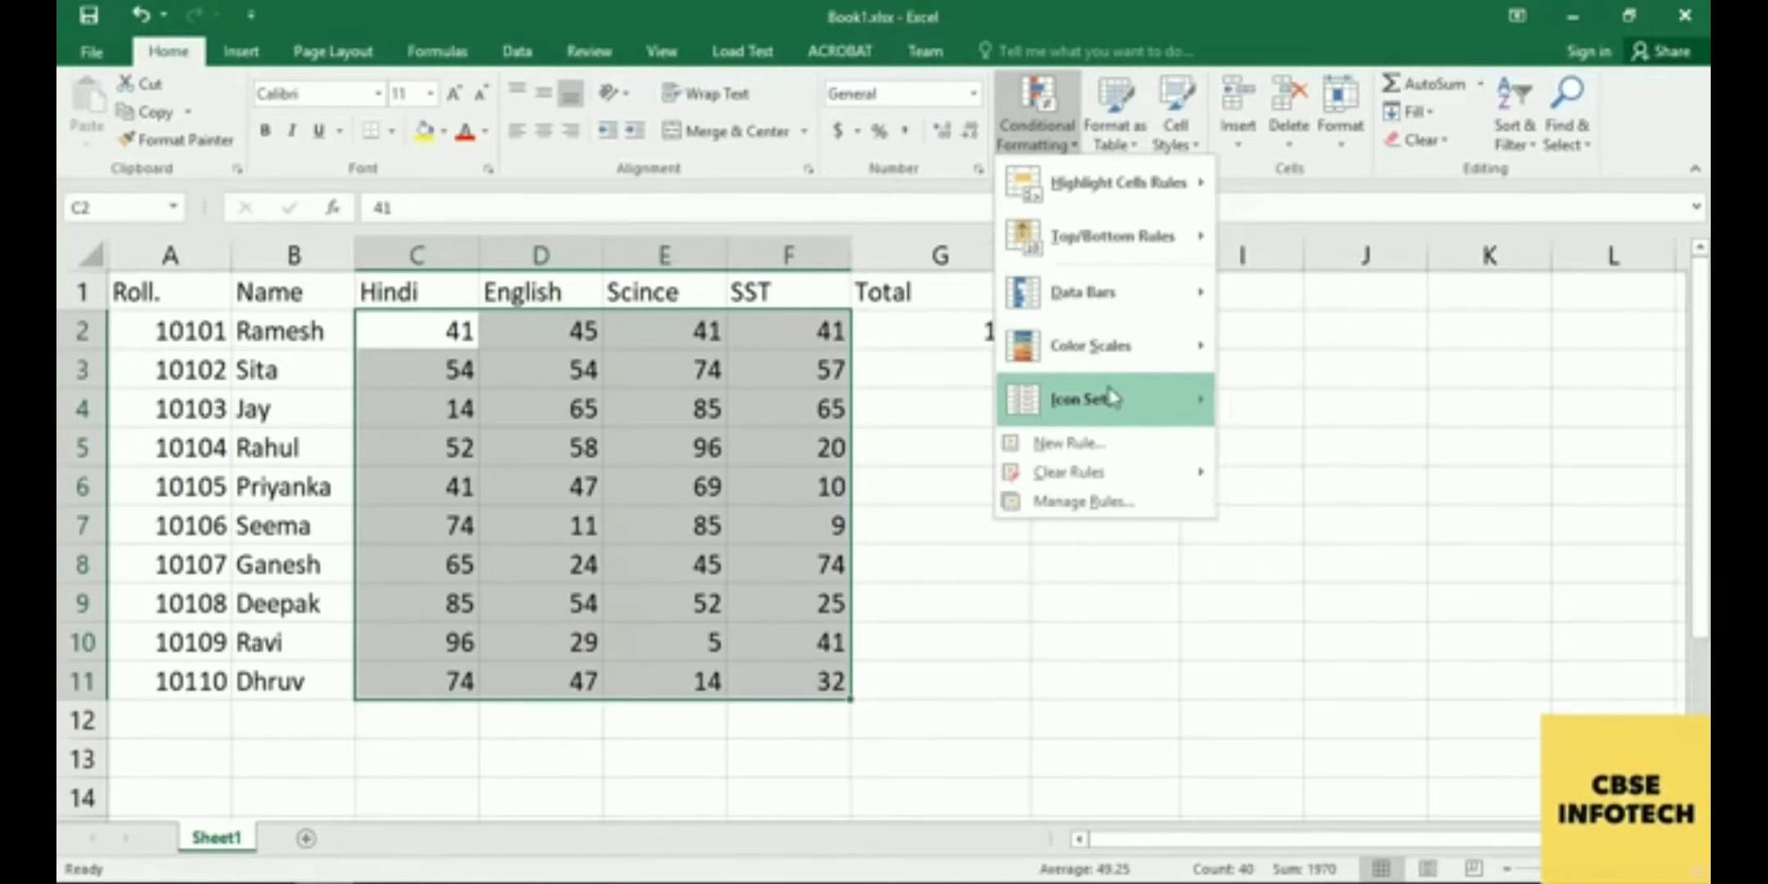
mouse_move(1113, 397)
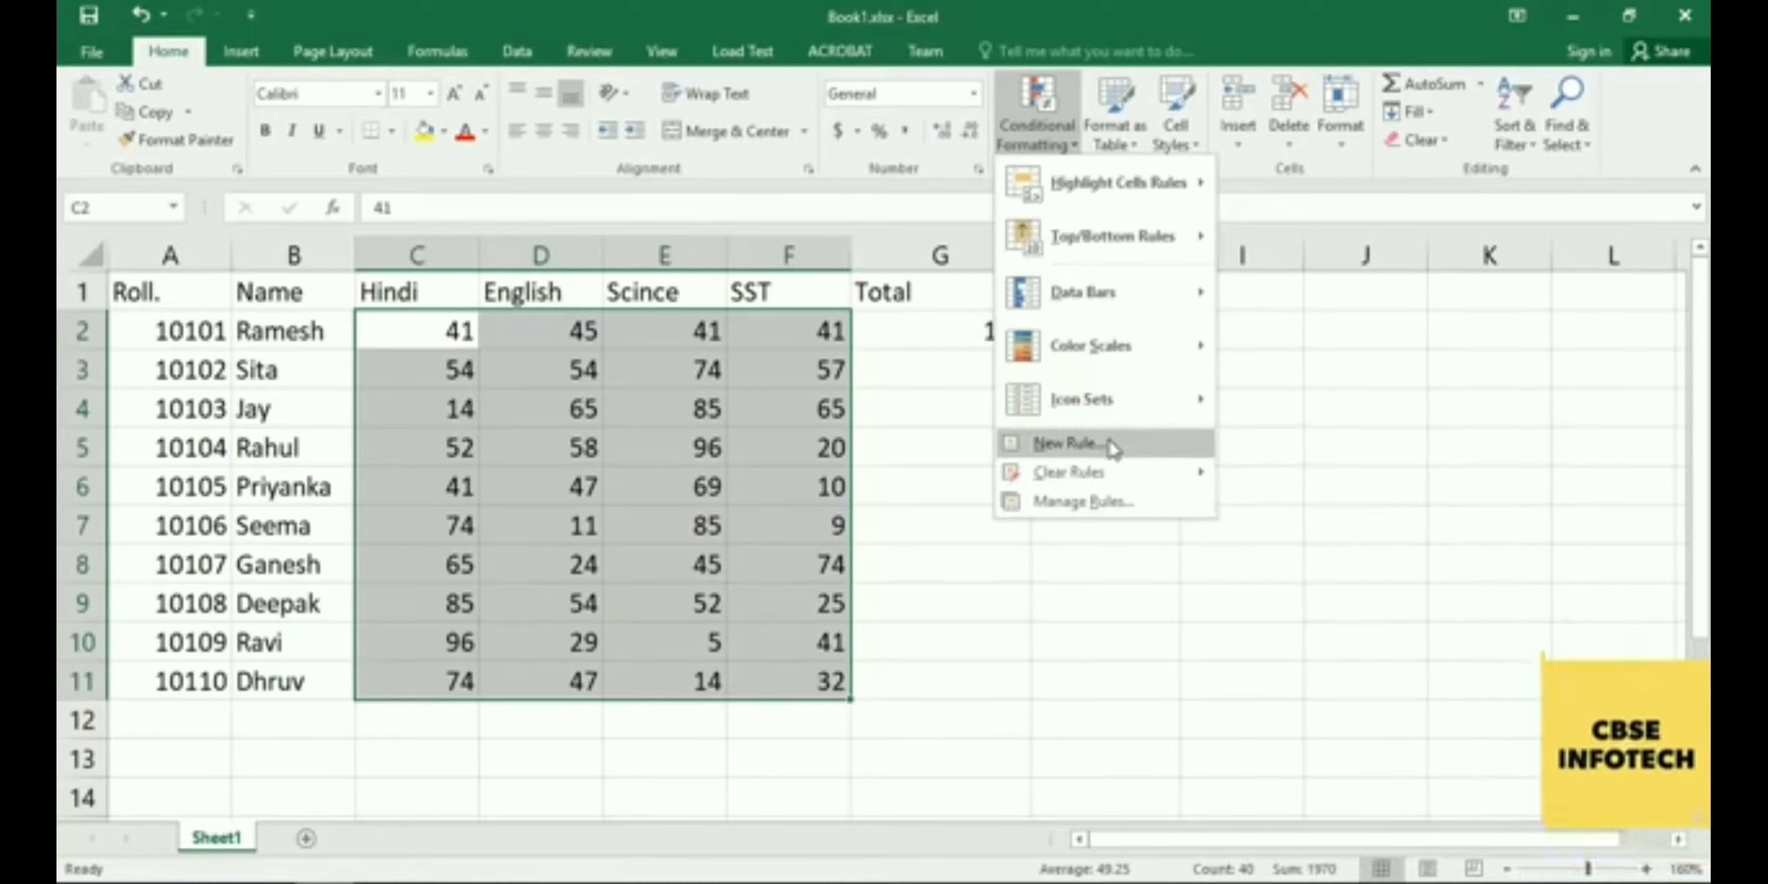
mouse_move(1111, 477)
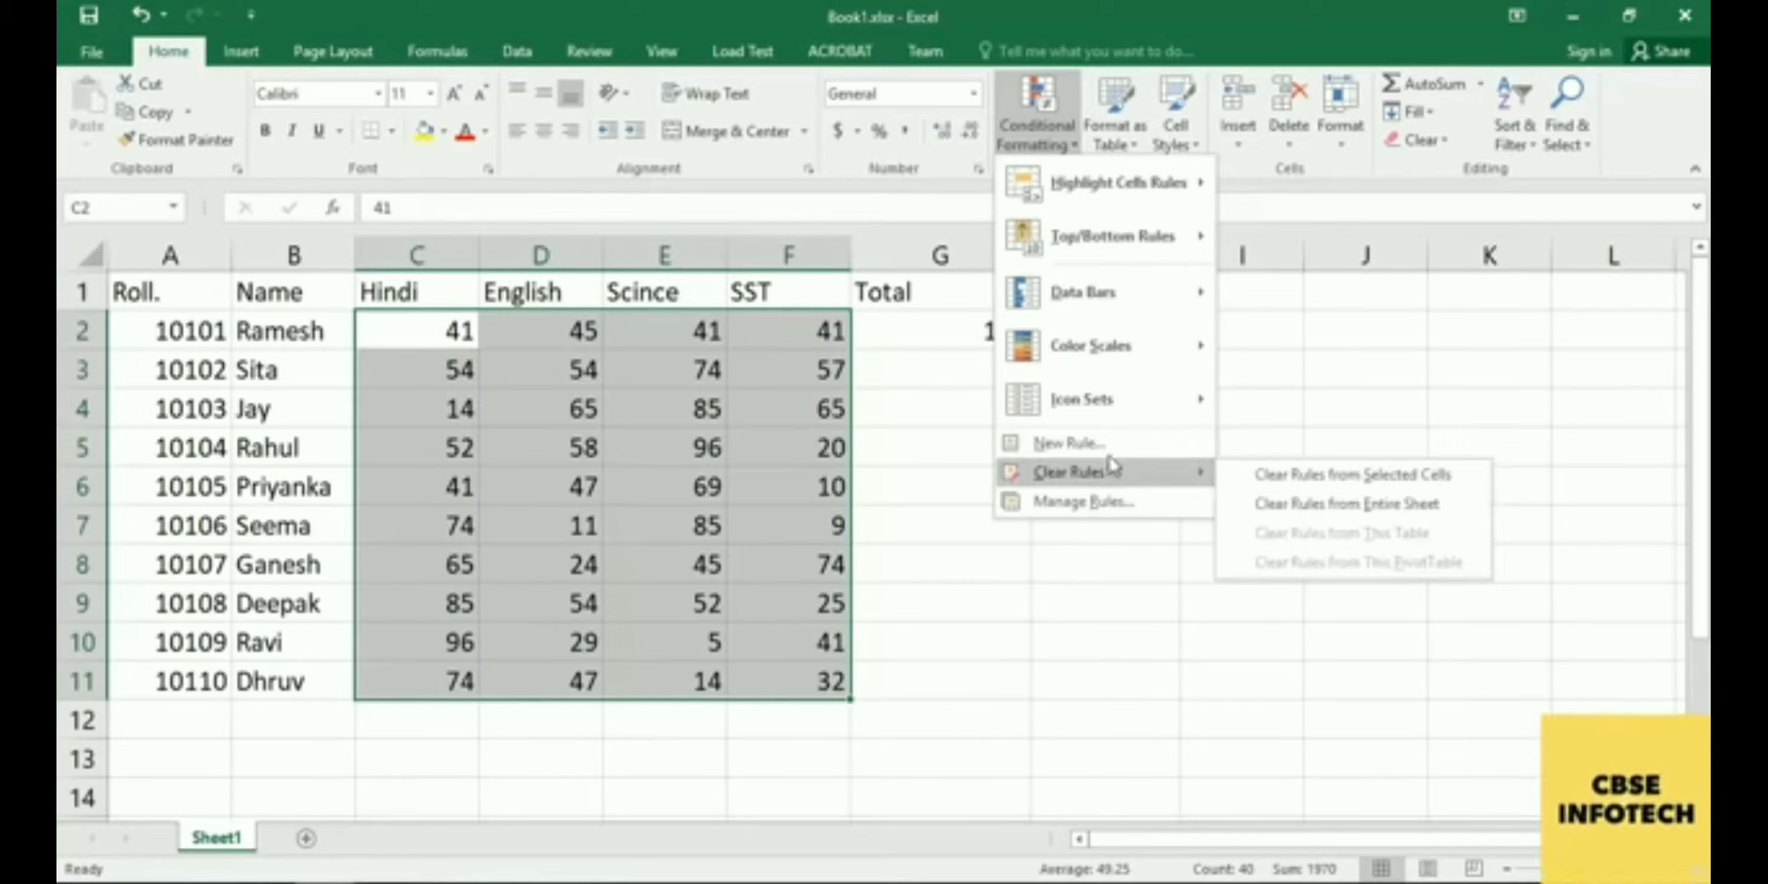
mouse_move(1121, 176)
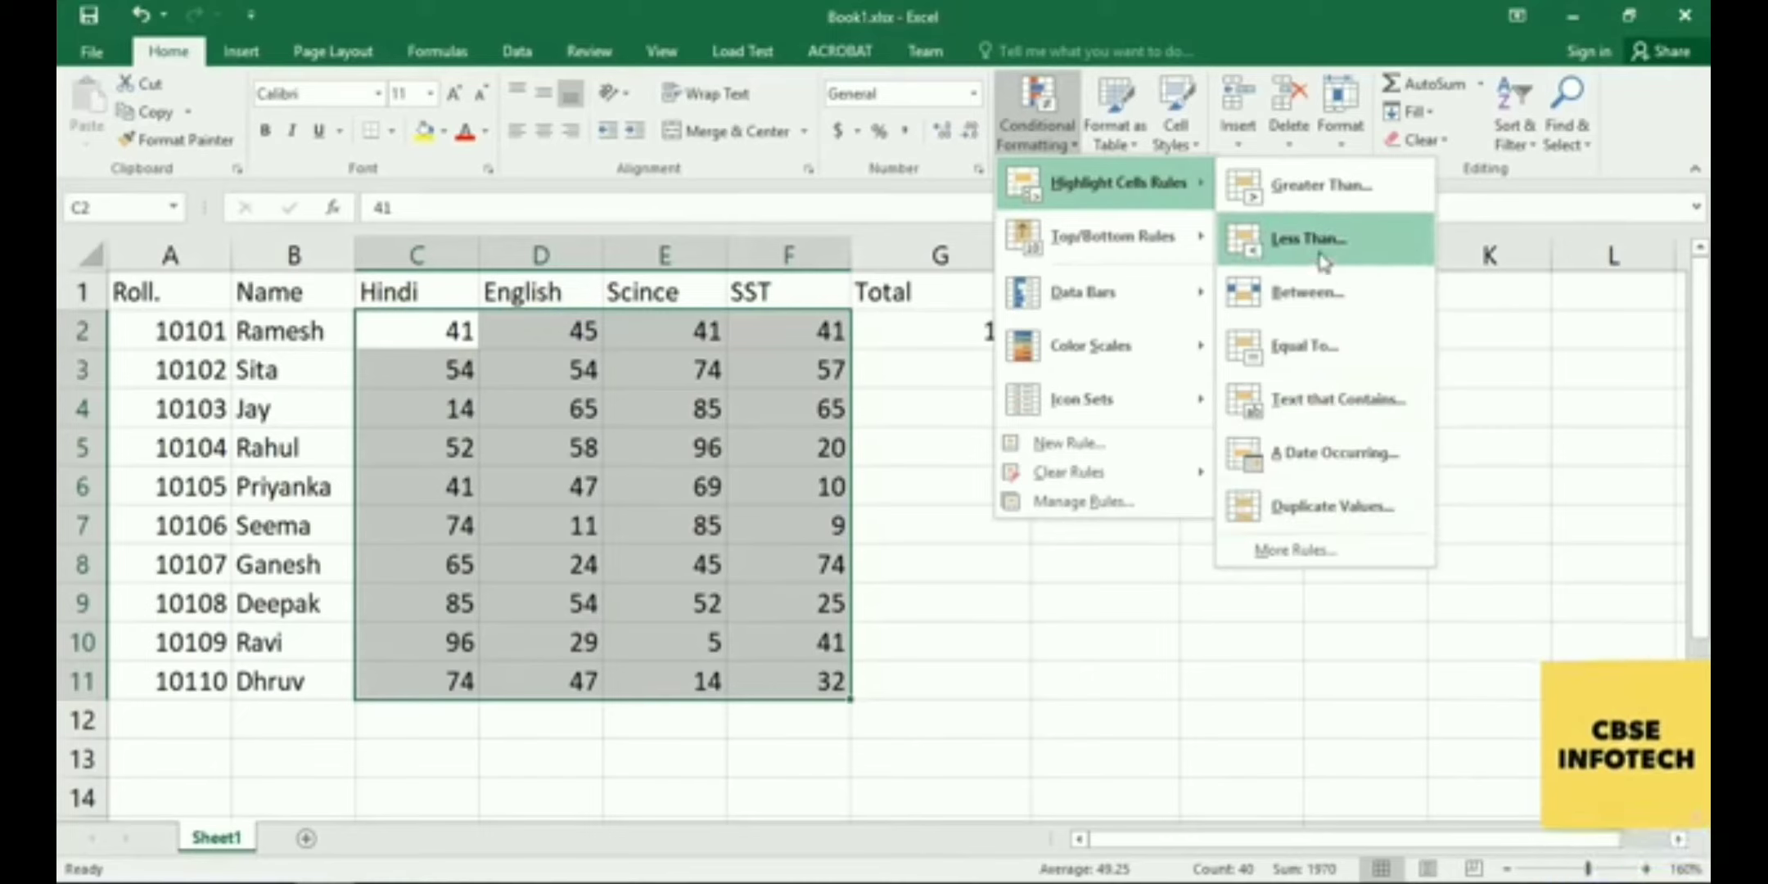
- Start a Less Than rule, move its dialog off the marks, and enter 17 as the threshold
key("Escape")
key("Escape")
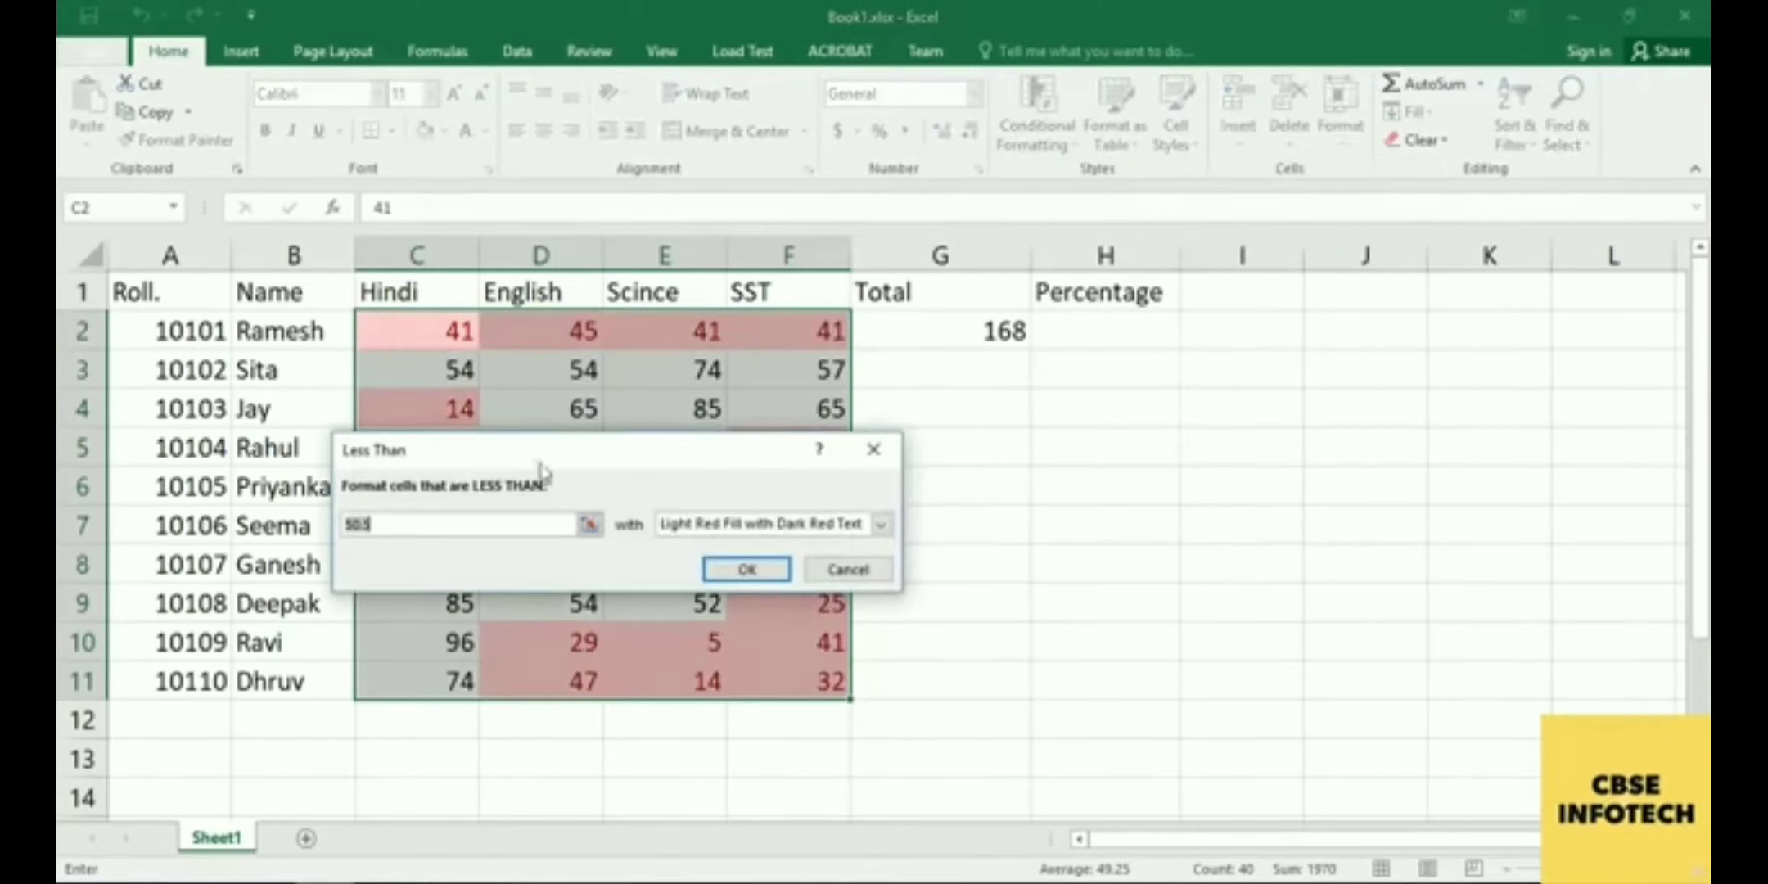
left_click_drag(1006, 444, 1068, 391)
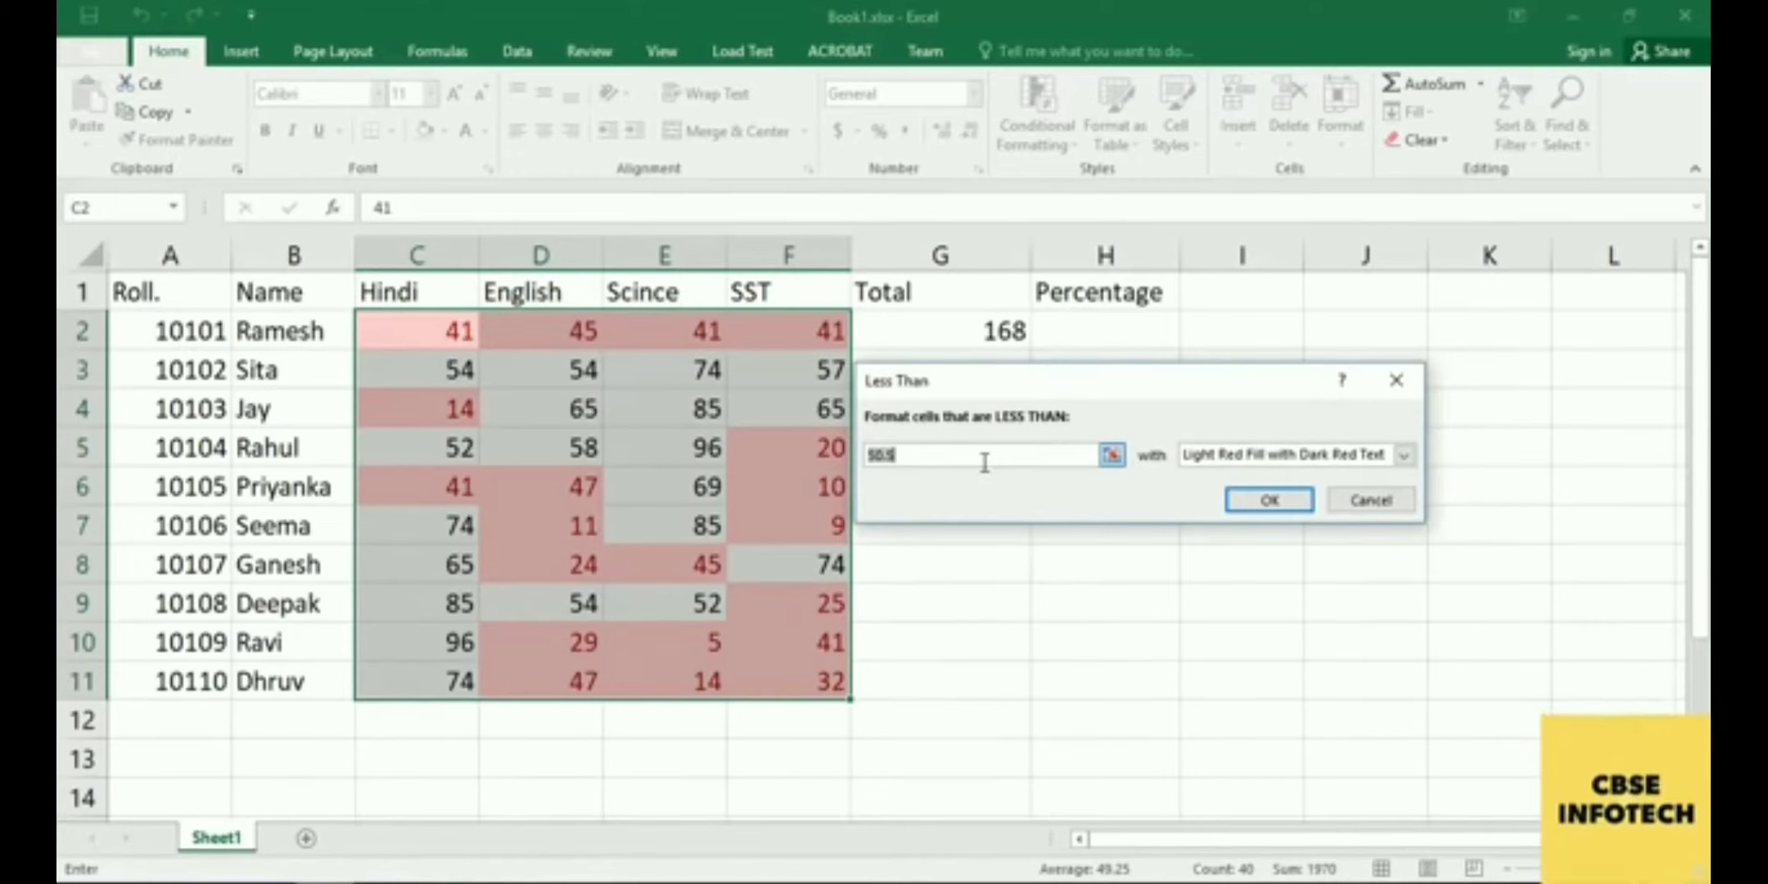
type("17")
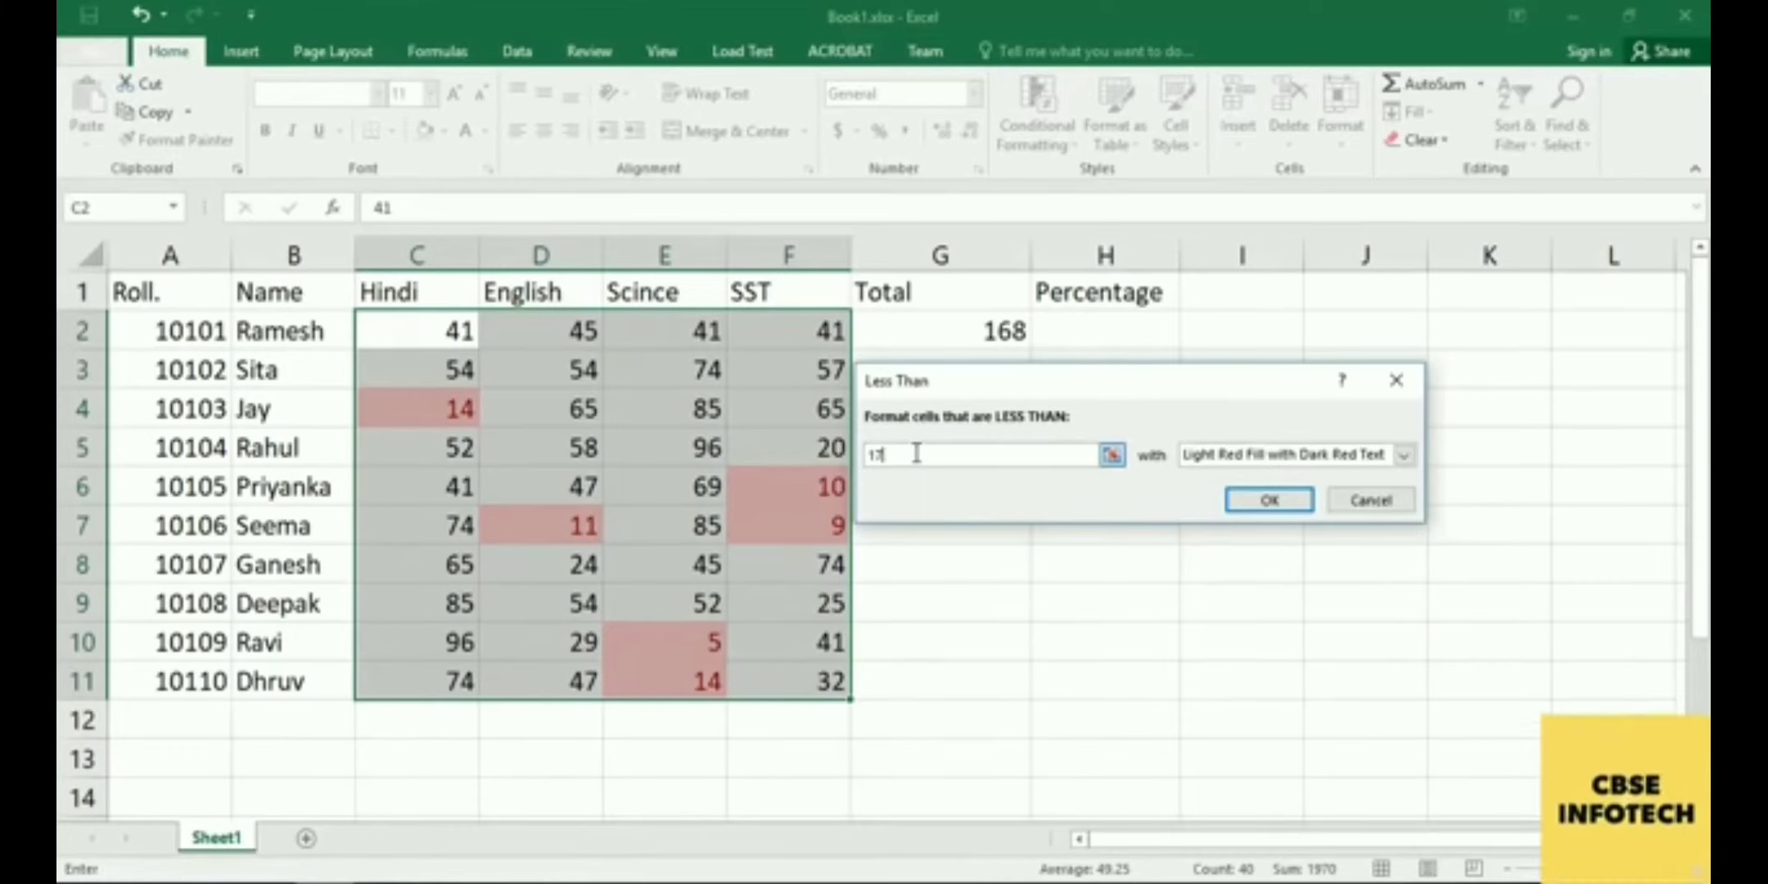
- Preview the yellow, green and light red fill presets on the marks below 17
left_click(1403, 455)
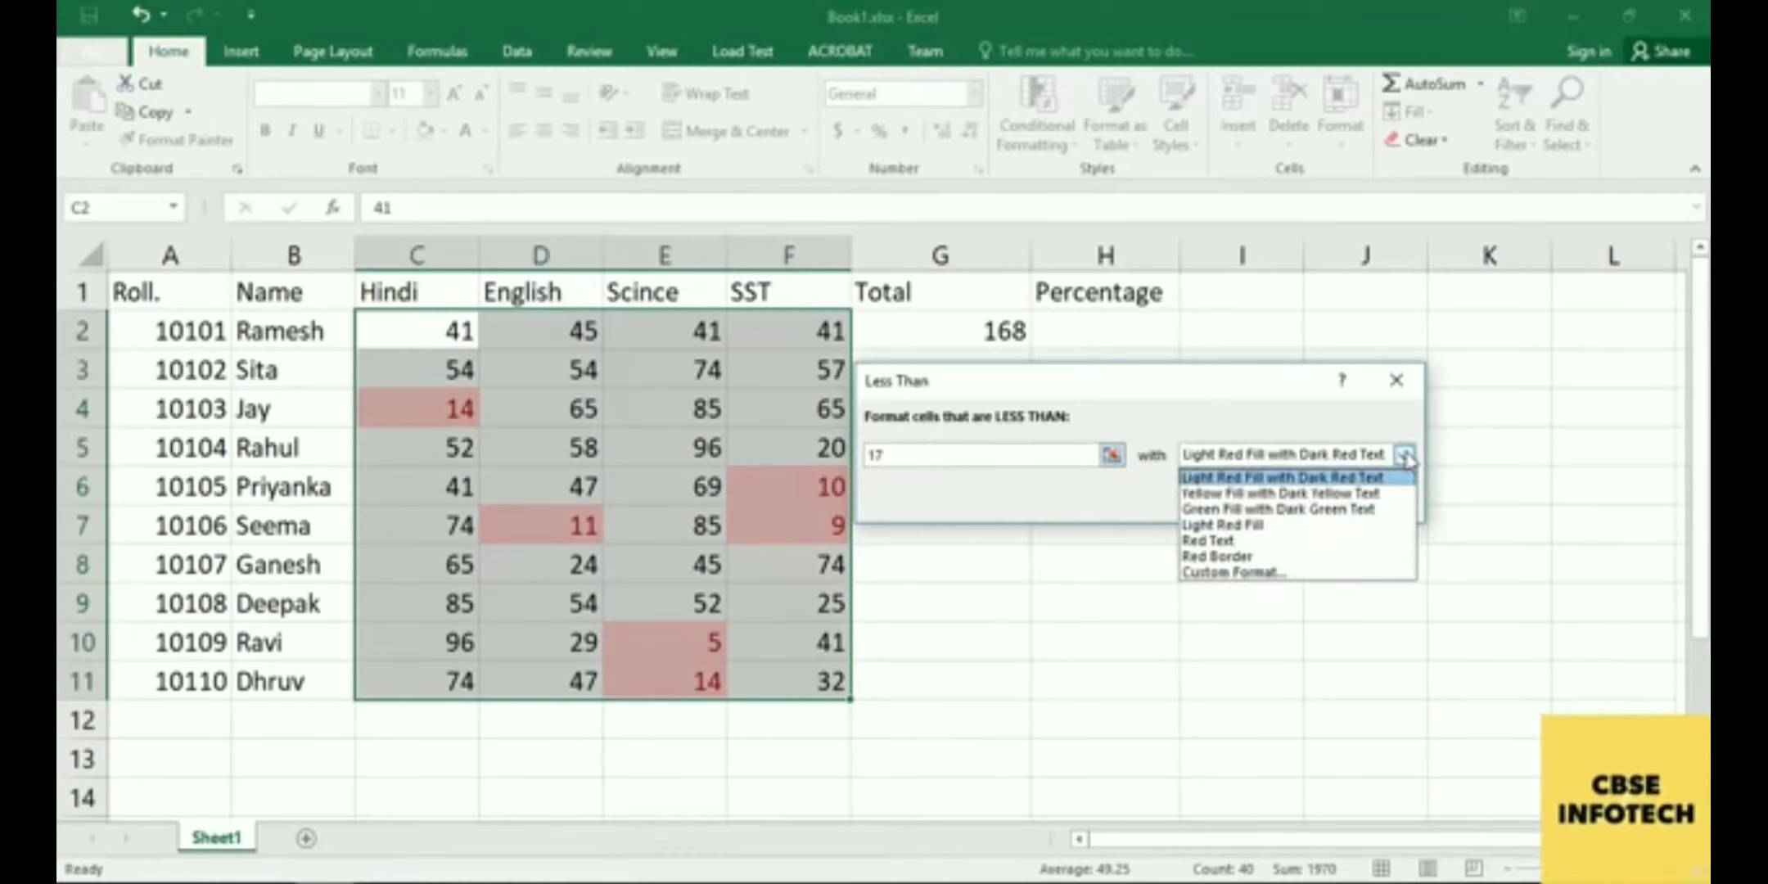
left_click(1268, 494)
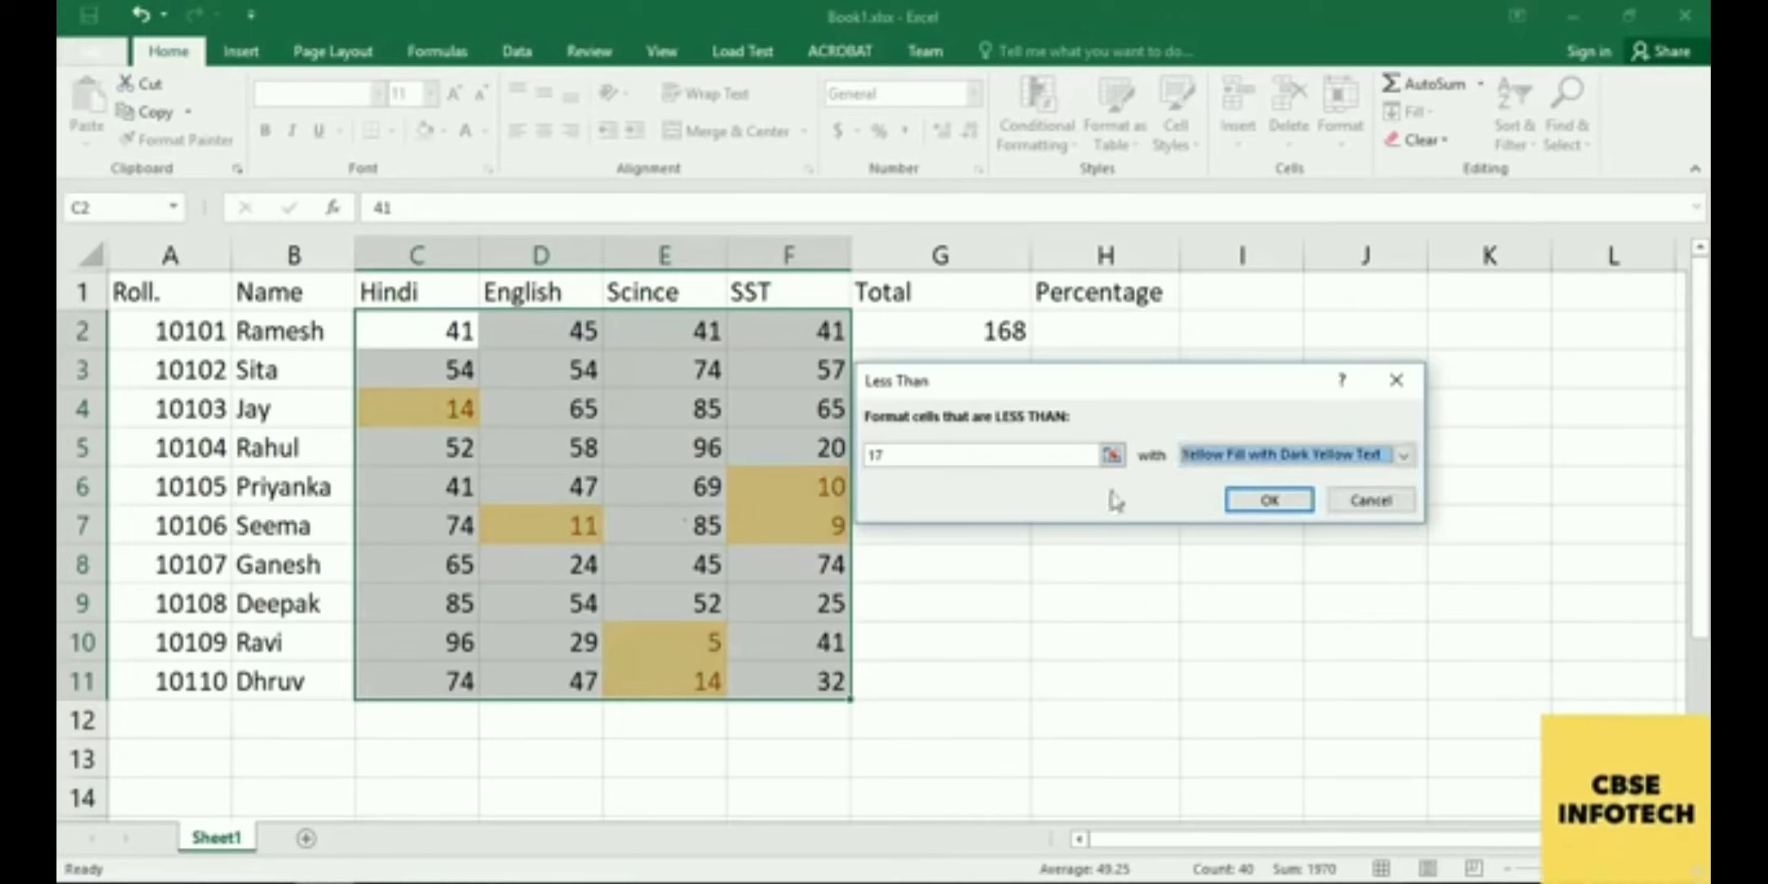
left_click(1404, 454)
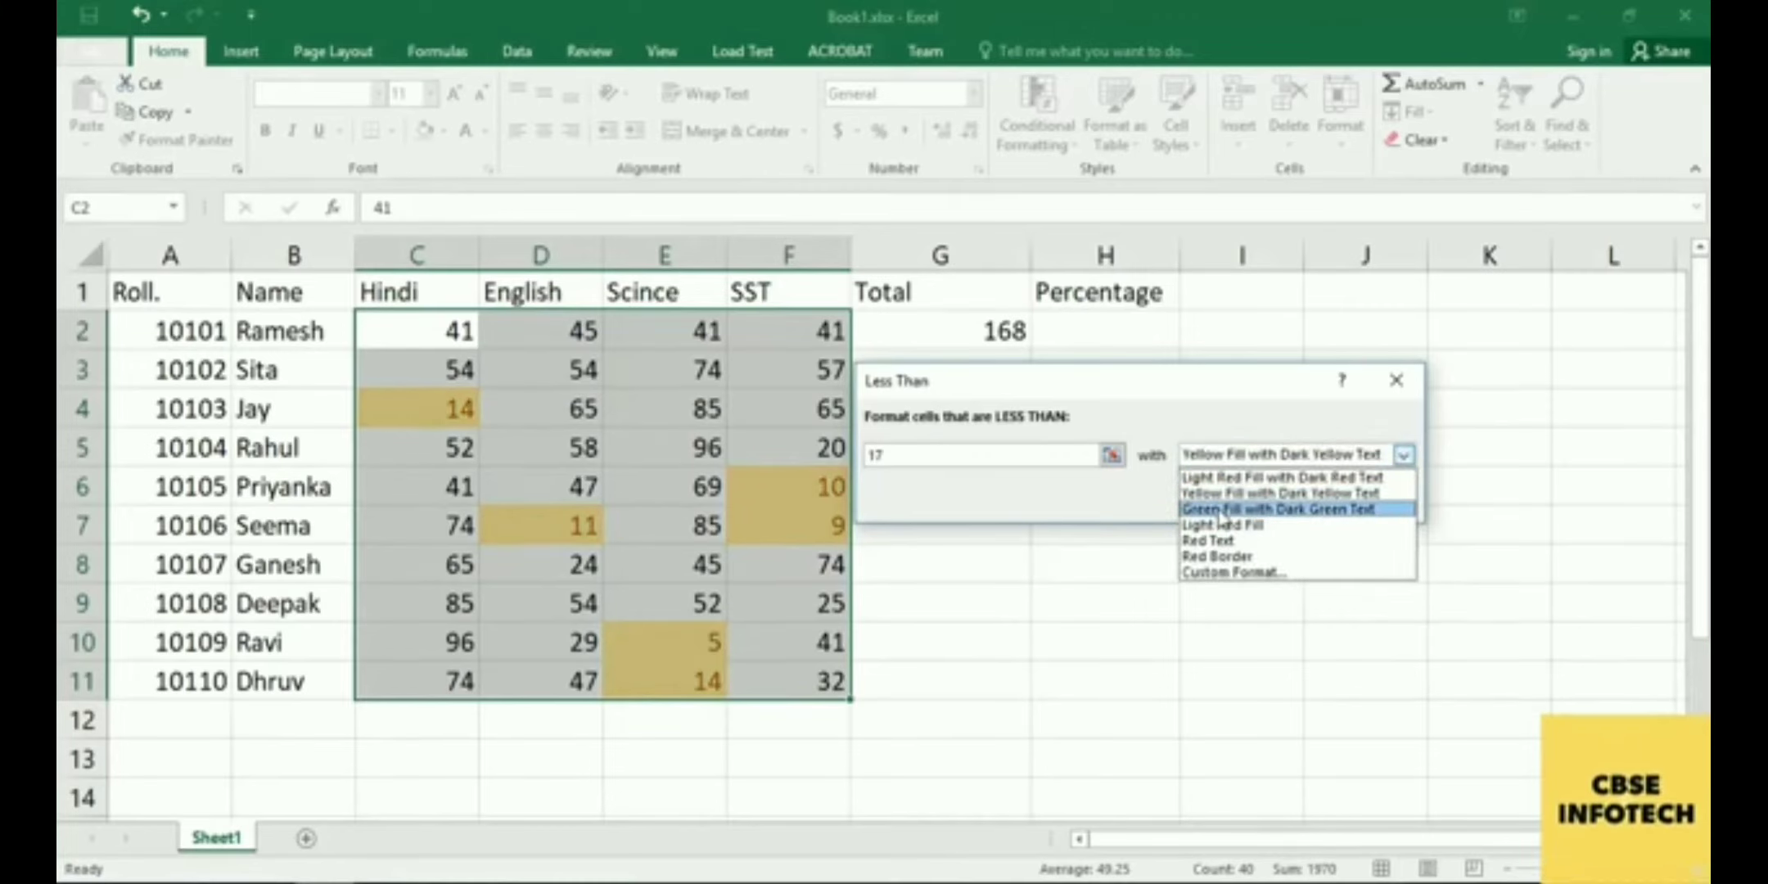
left_click(1221, 510)
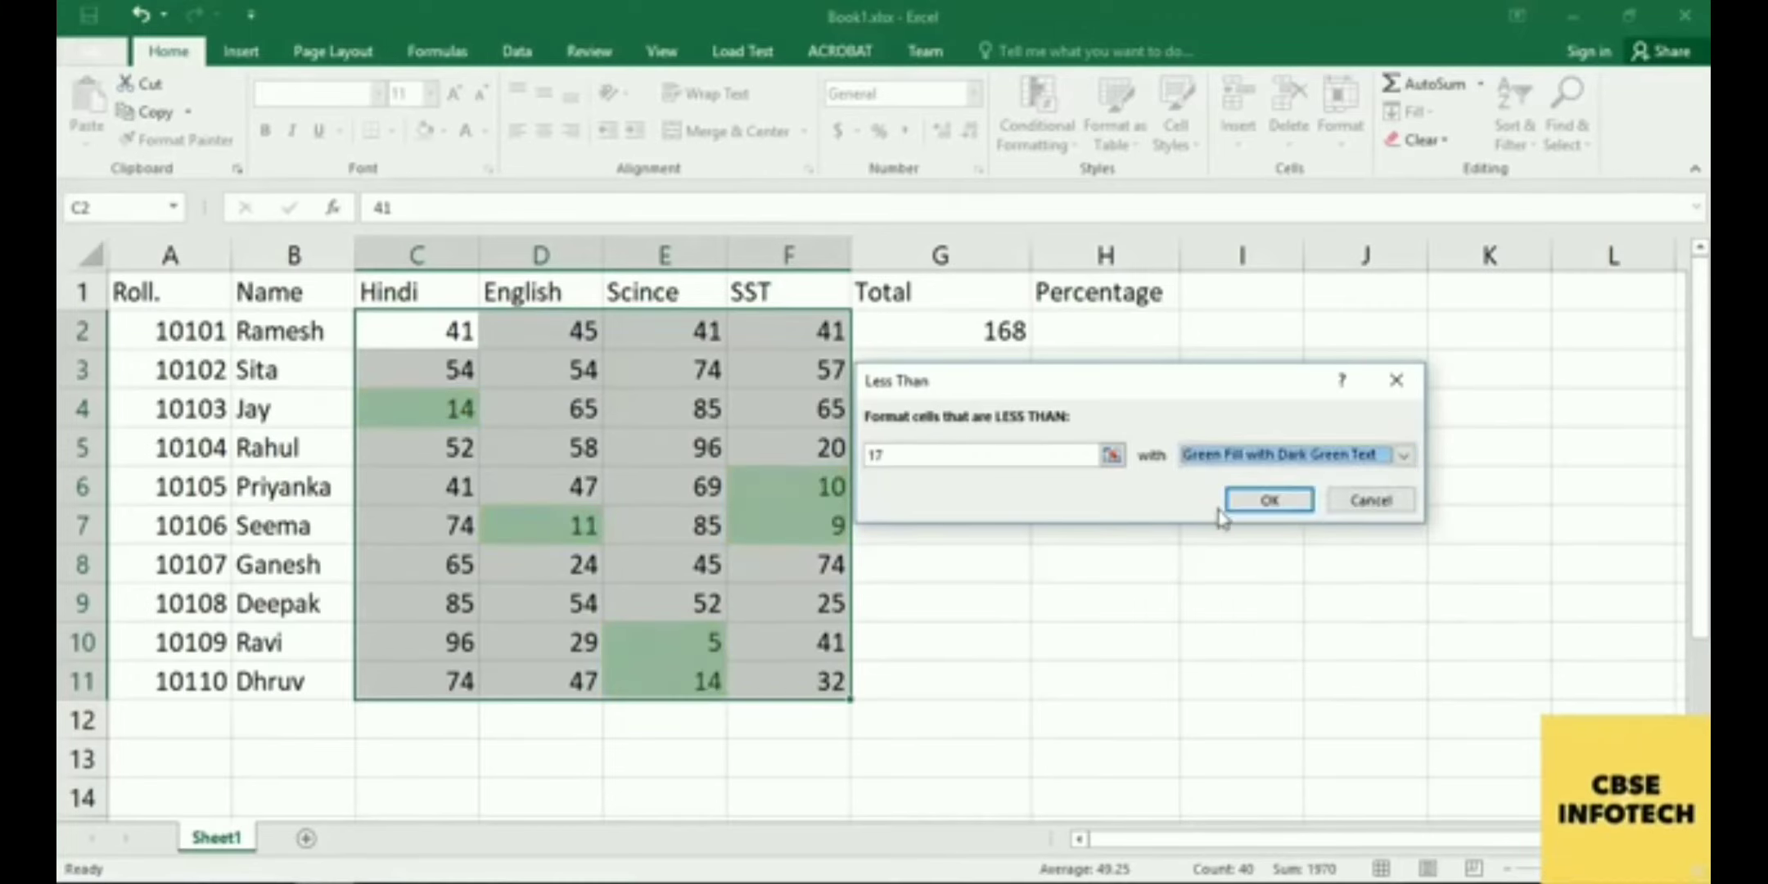
left_click(1220, 454)
left_click(1214, 518)
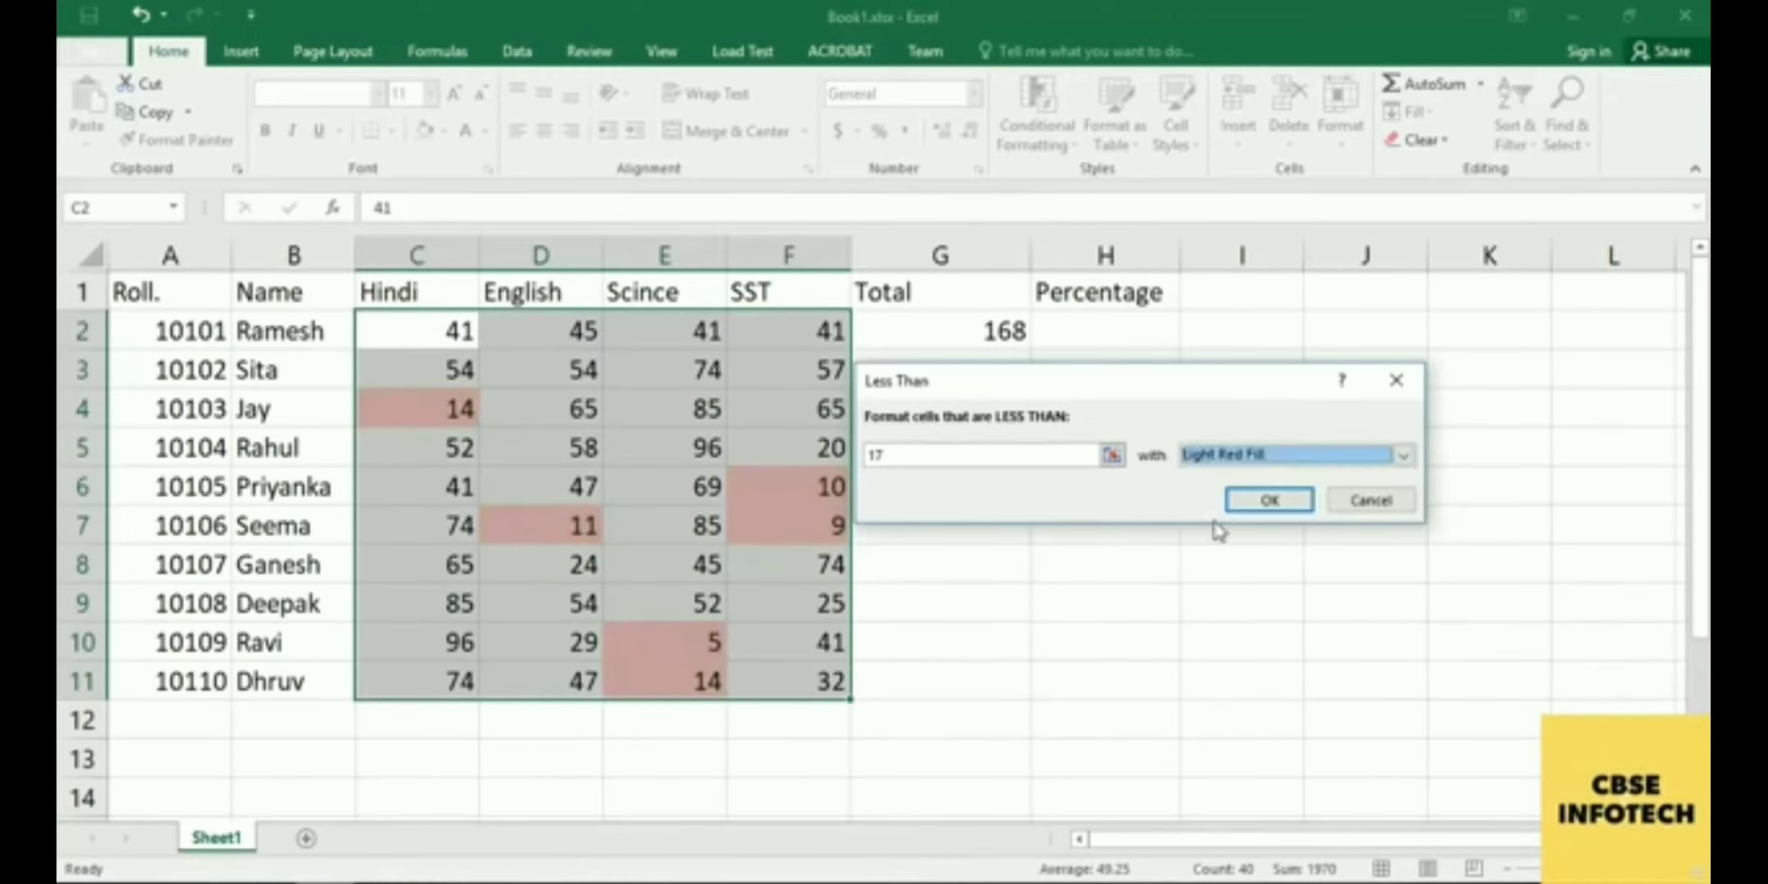
- Preview red text and red border styles, then choose Custom Format for the rule
left_click(1220, 454)
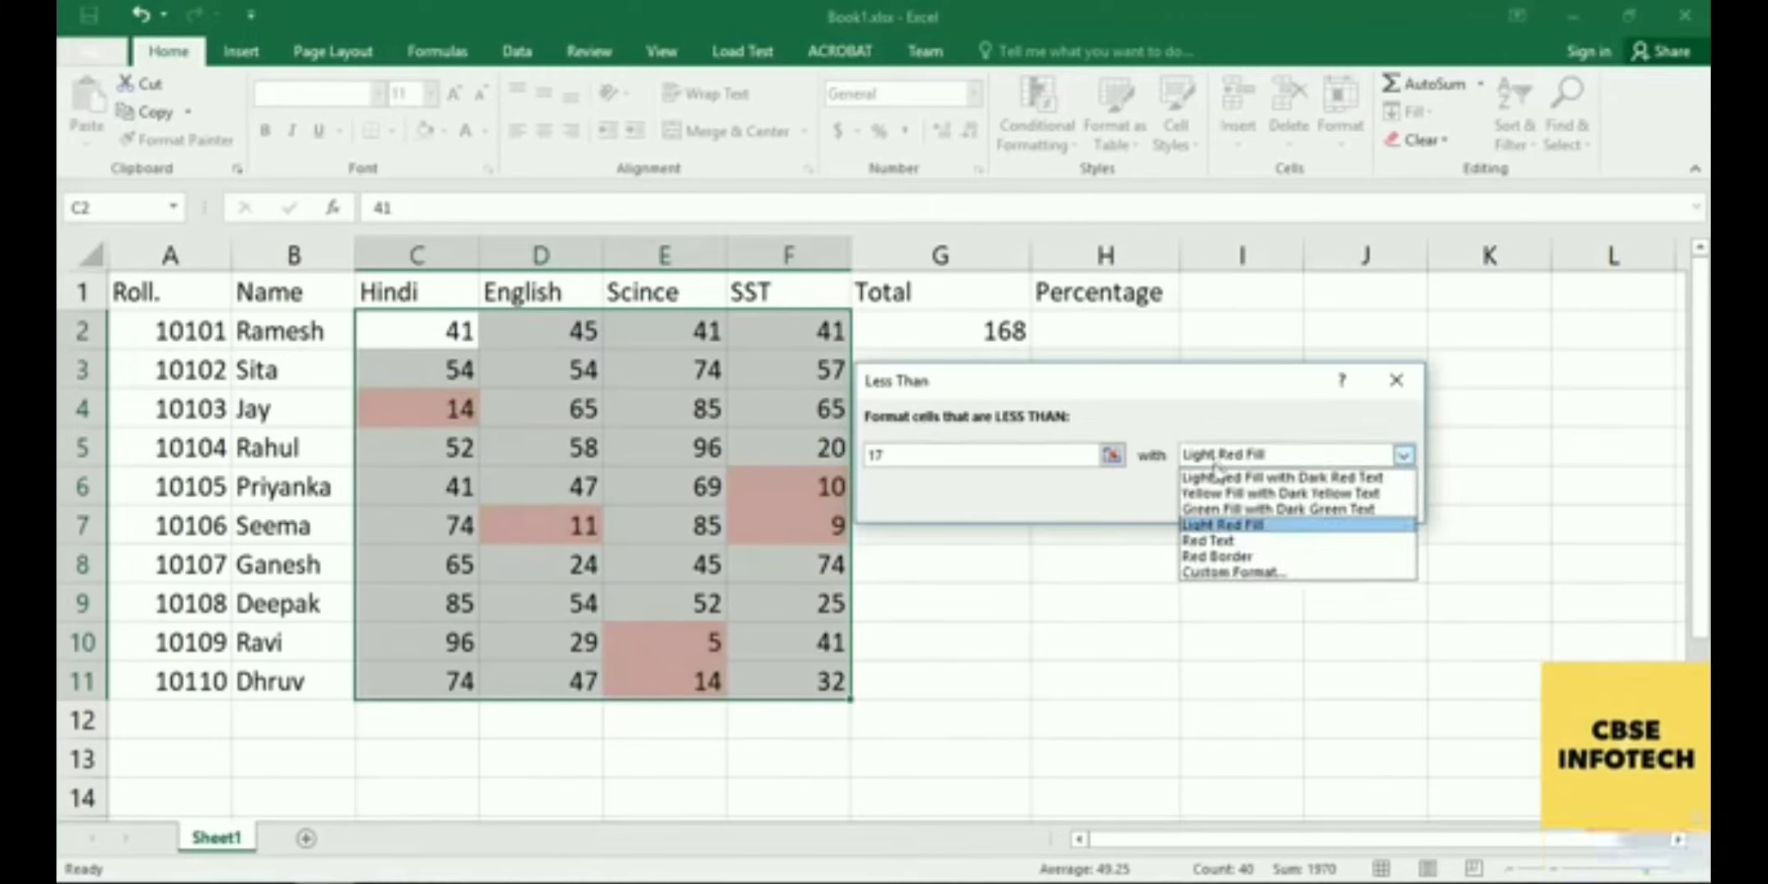
left_click(1219, 541)
left_click(1220, 455)
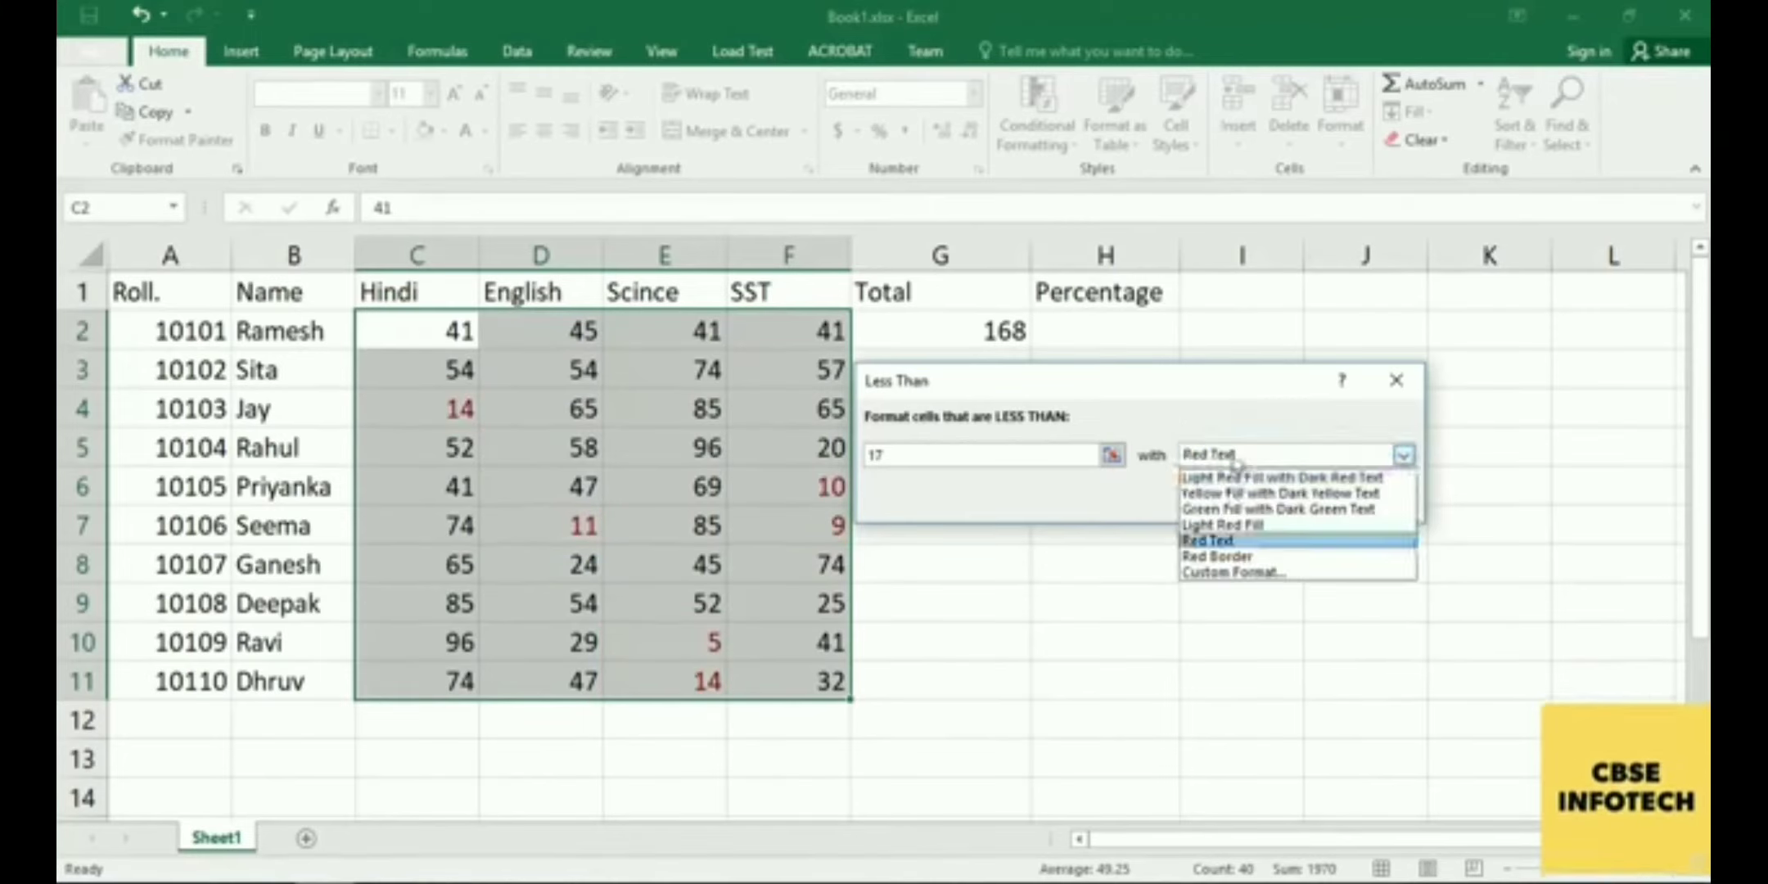
left_click(1228, 558)
left_click(1223, 455)
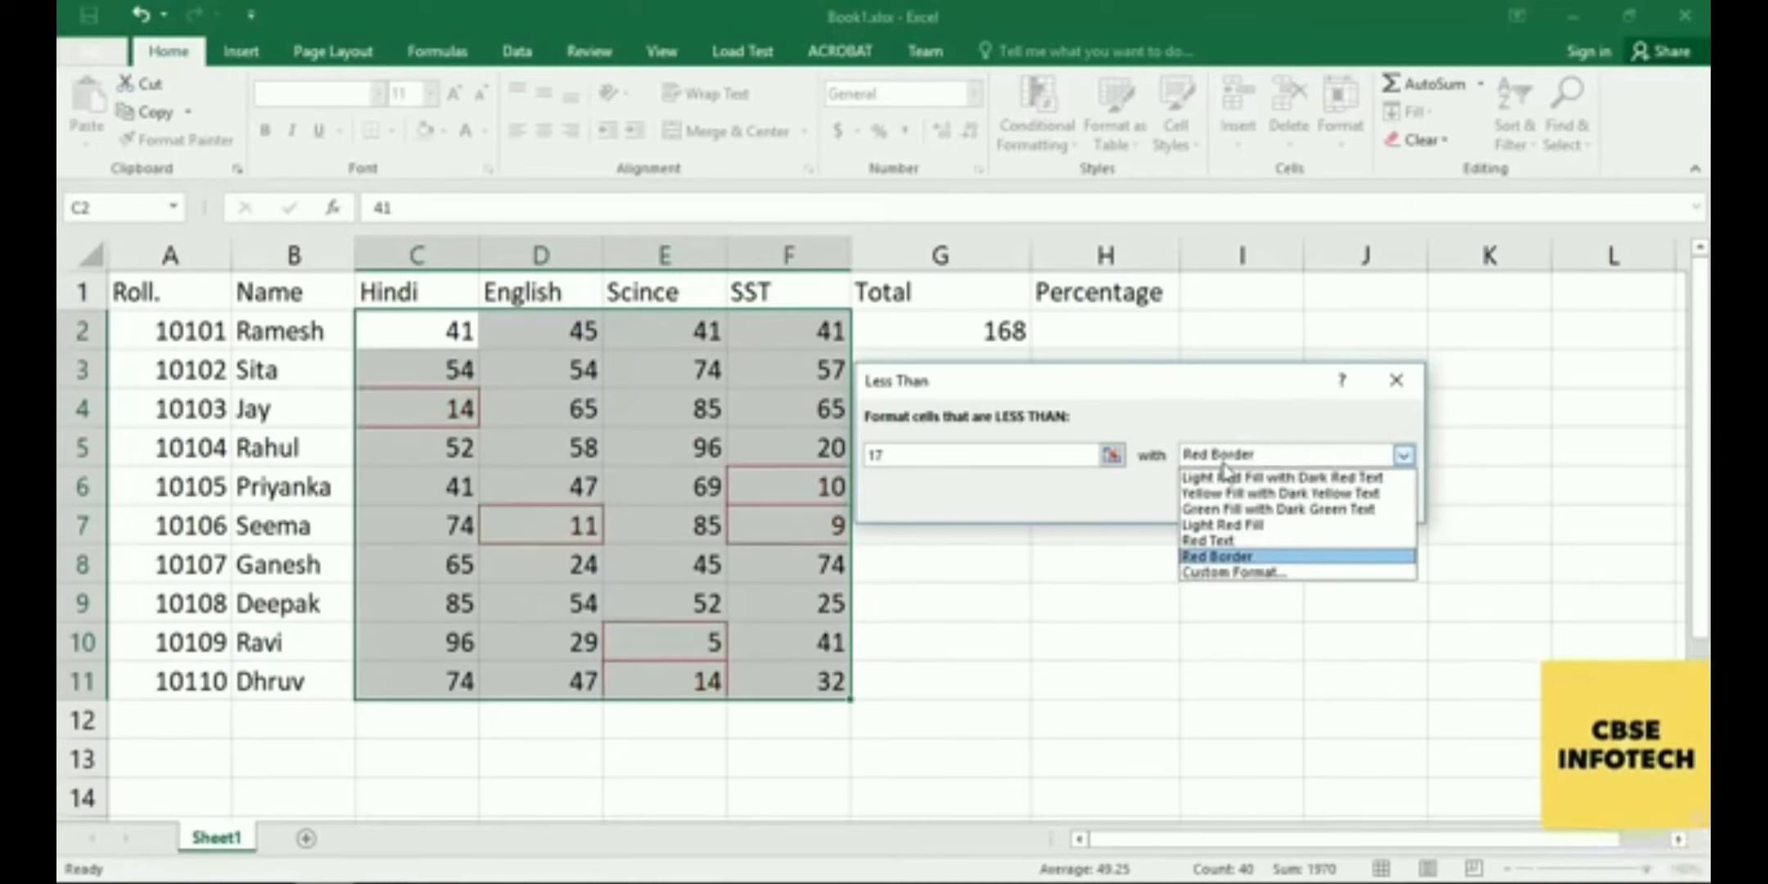
left_click(1227, 573)
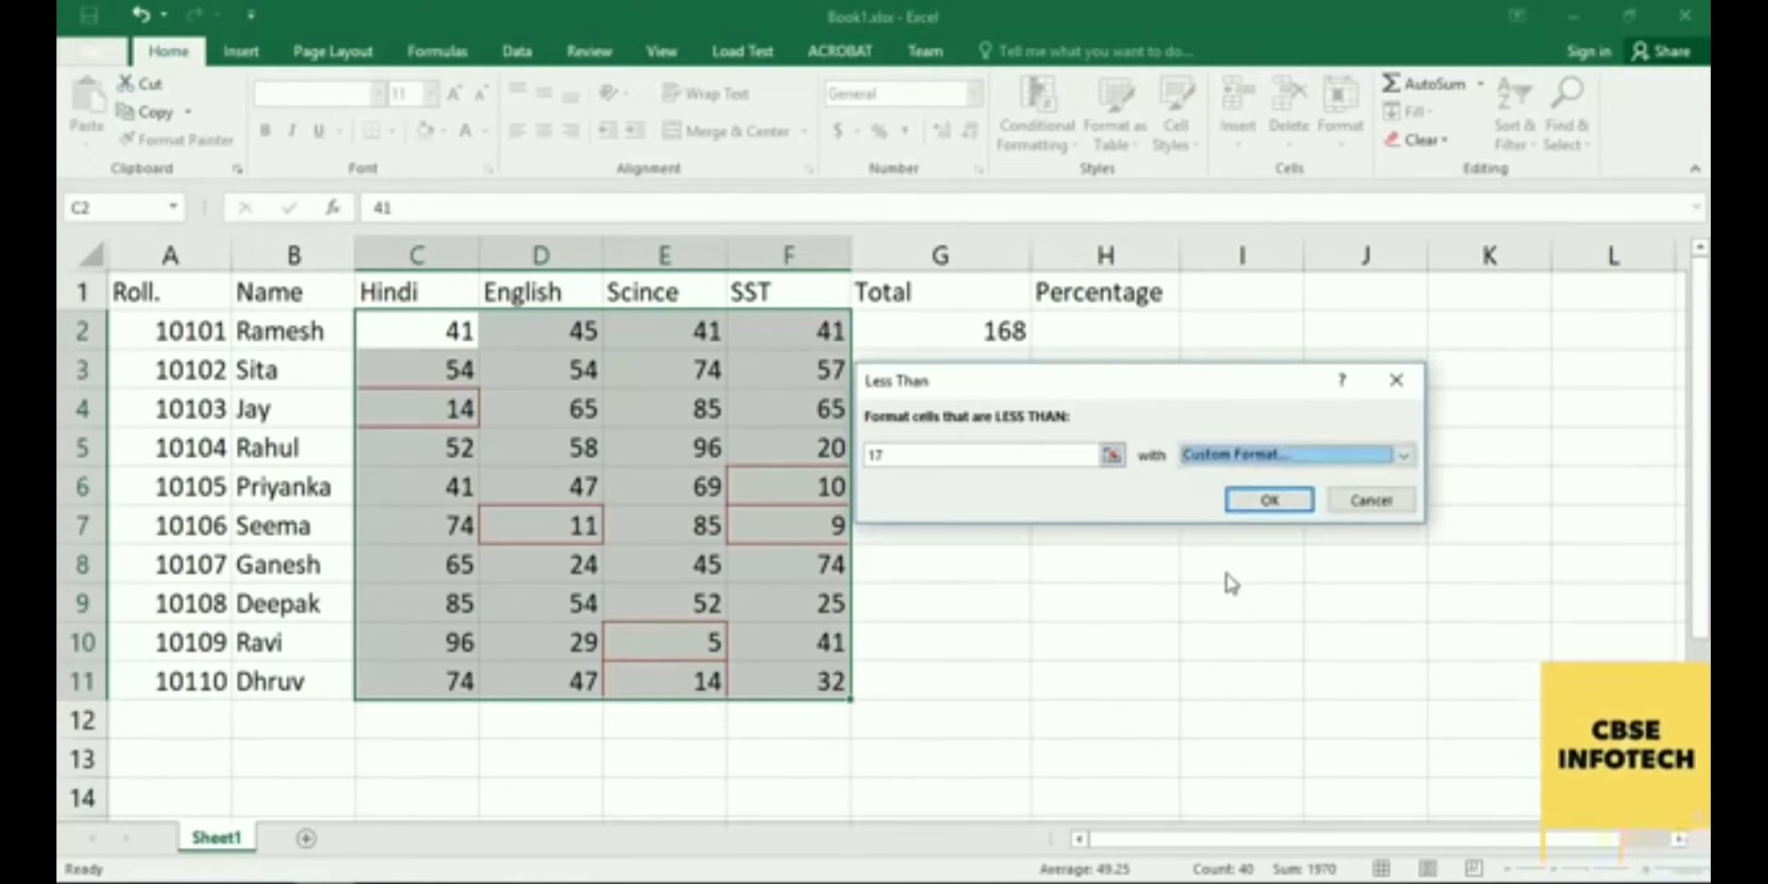
- Give the Less Than rule a custom font of Bold Italic, red colour and single underline
left_click_drag(563, 193, 1055, 190)
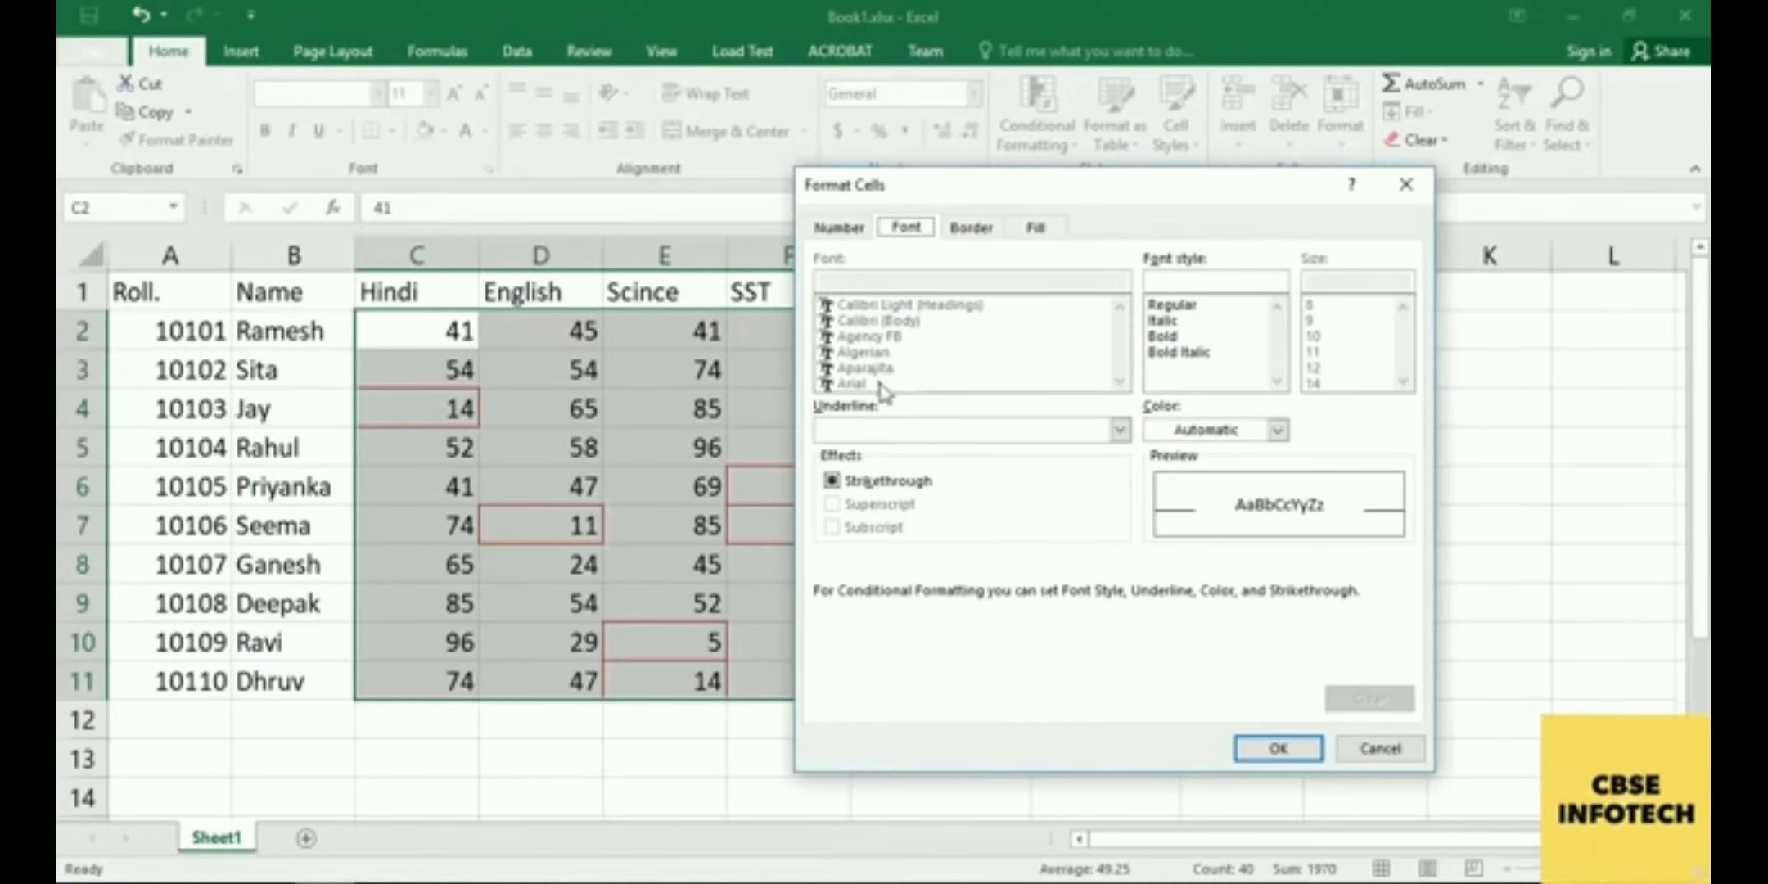
left_click(1203, 352)
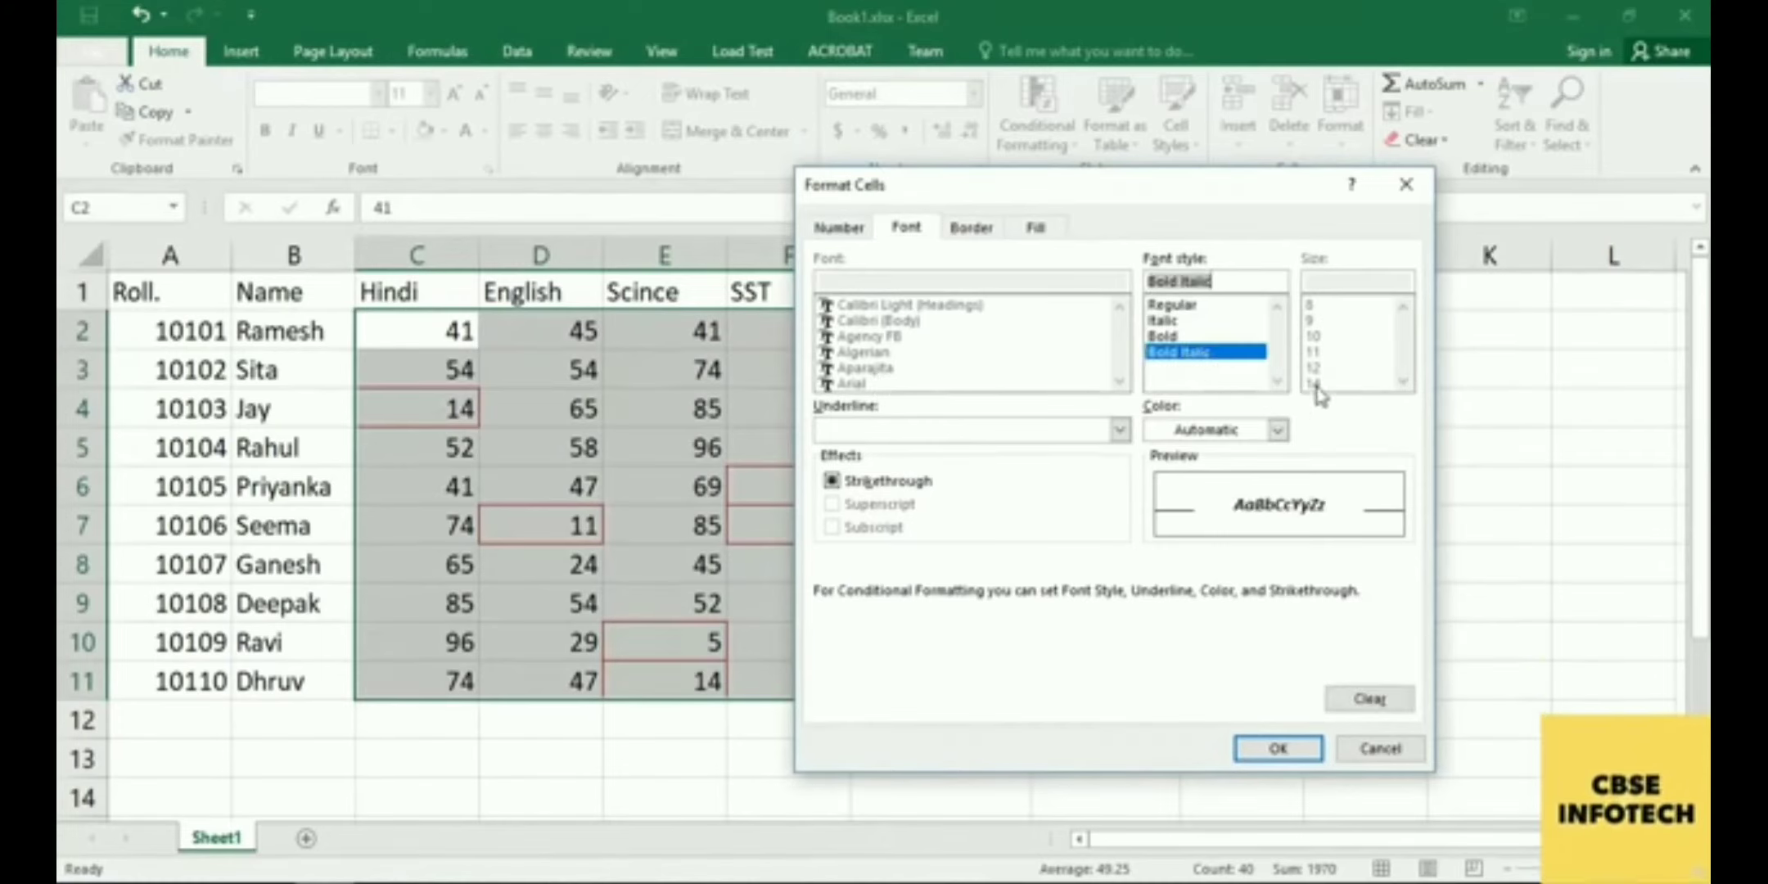
left_click(1276, 429)
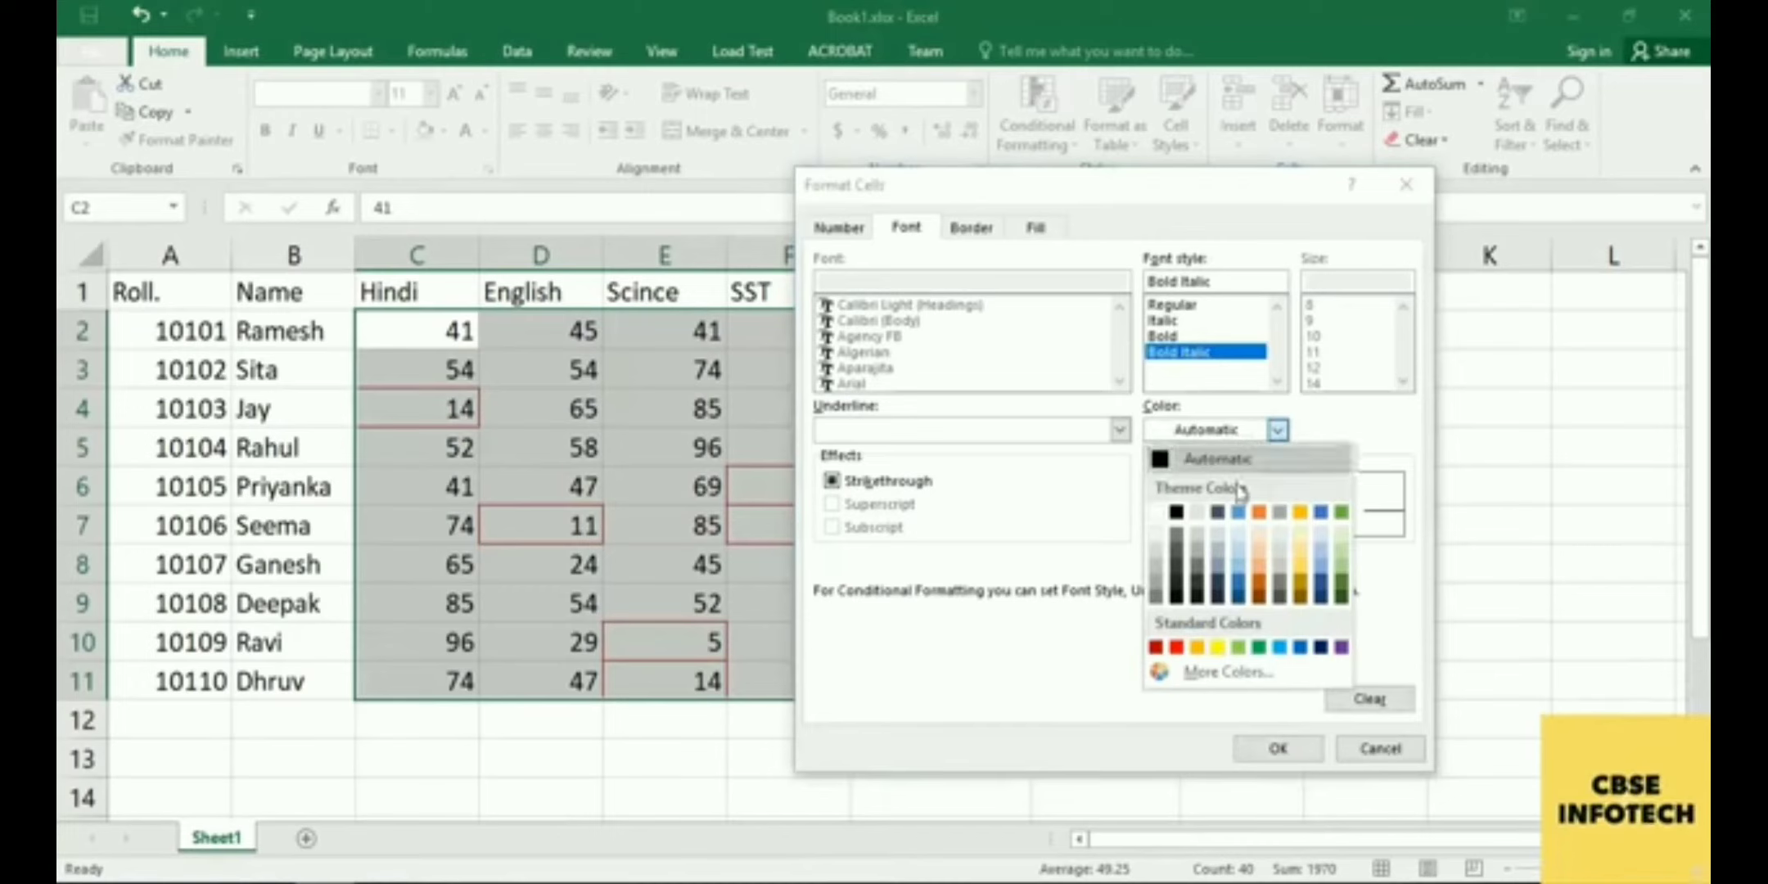
left_click(1173, 649)
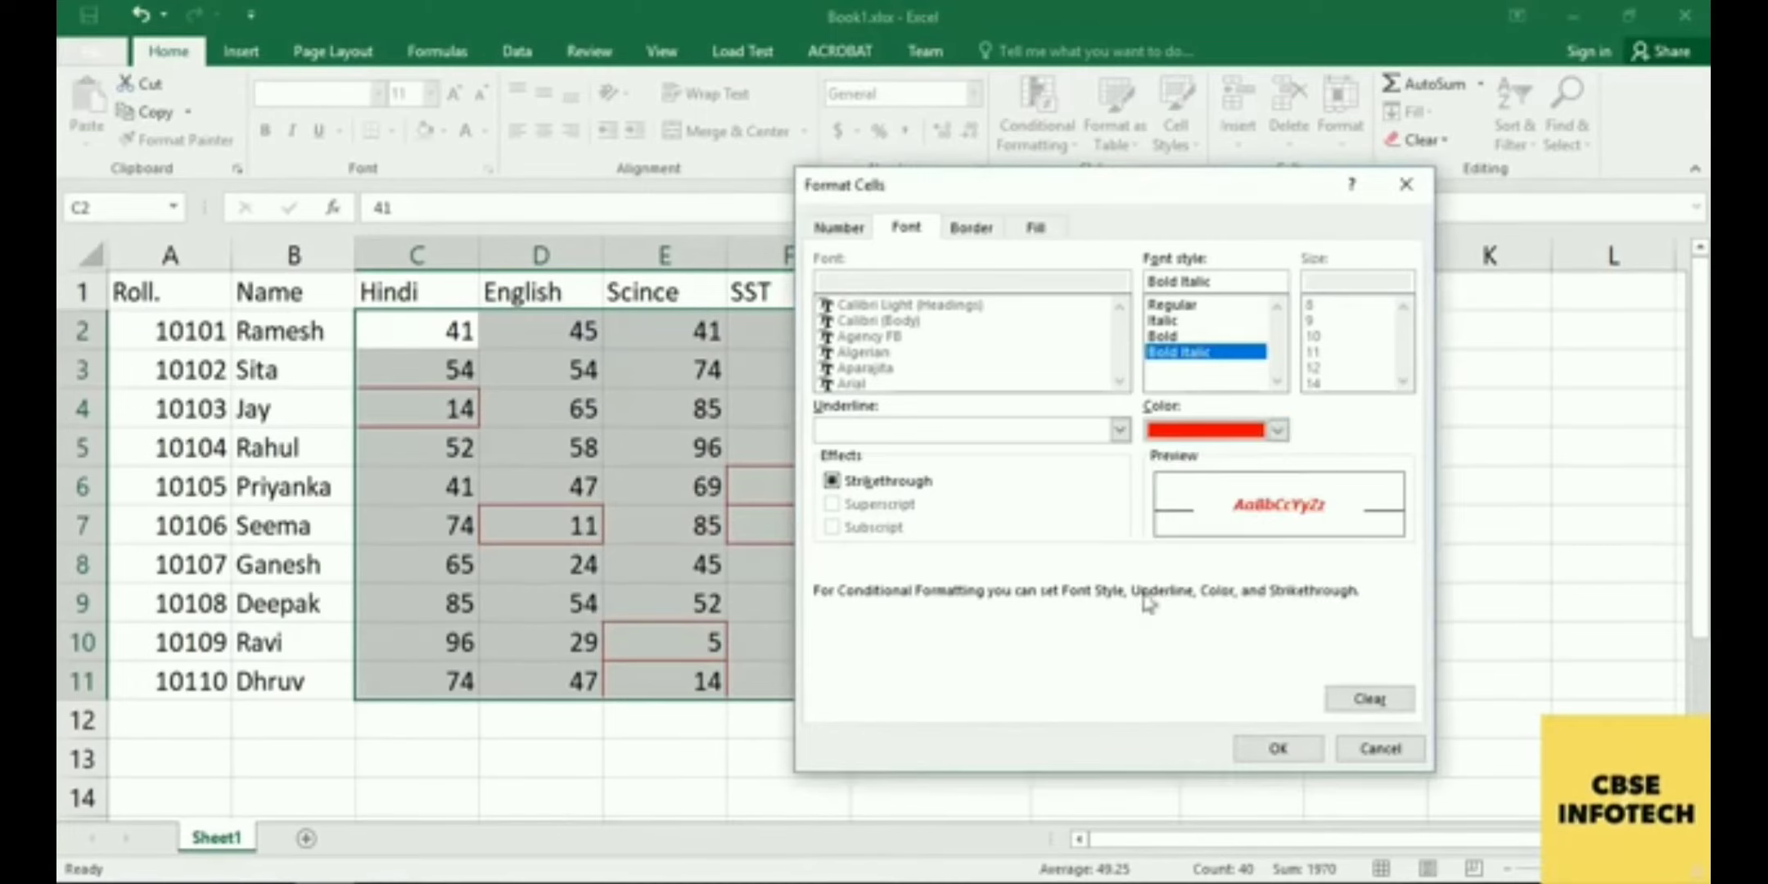
left_click(1118, 432)
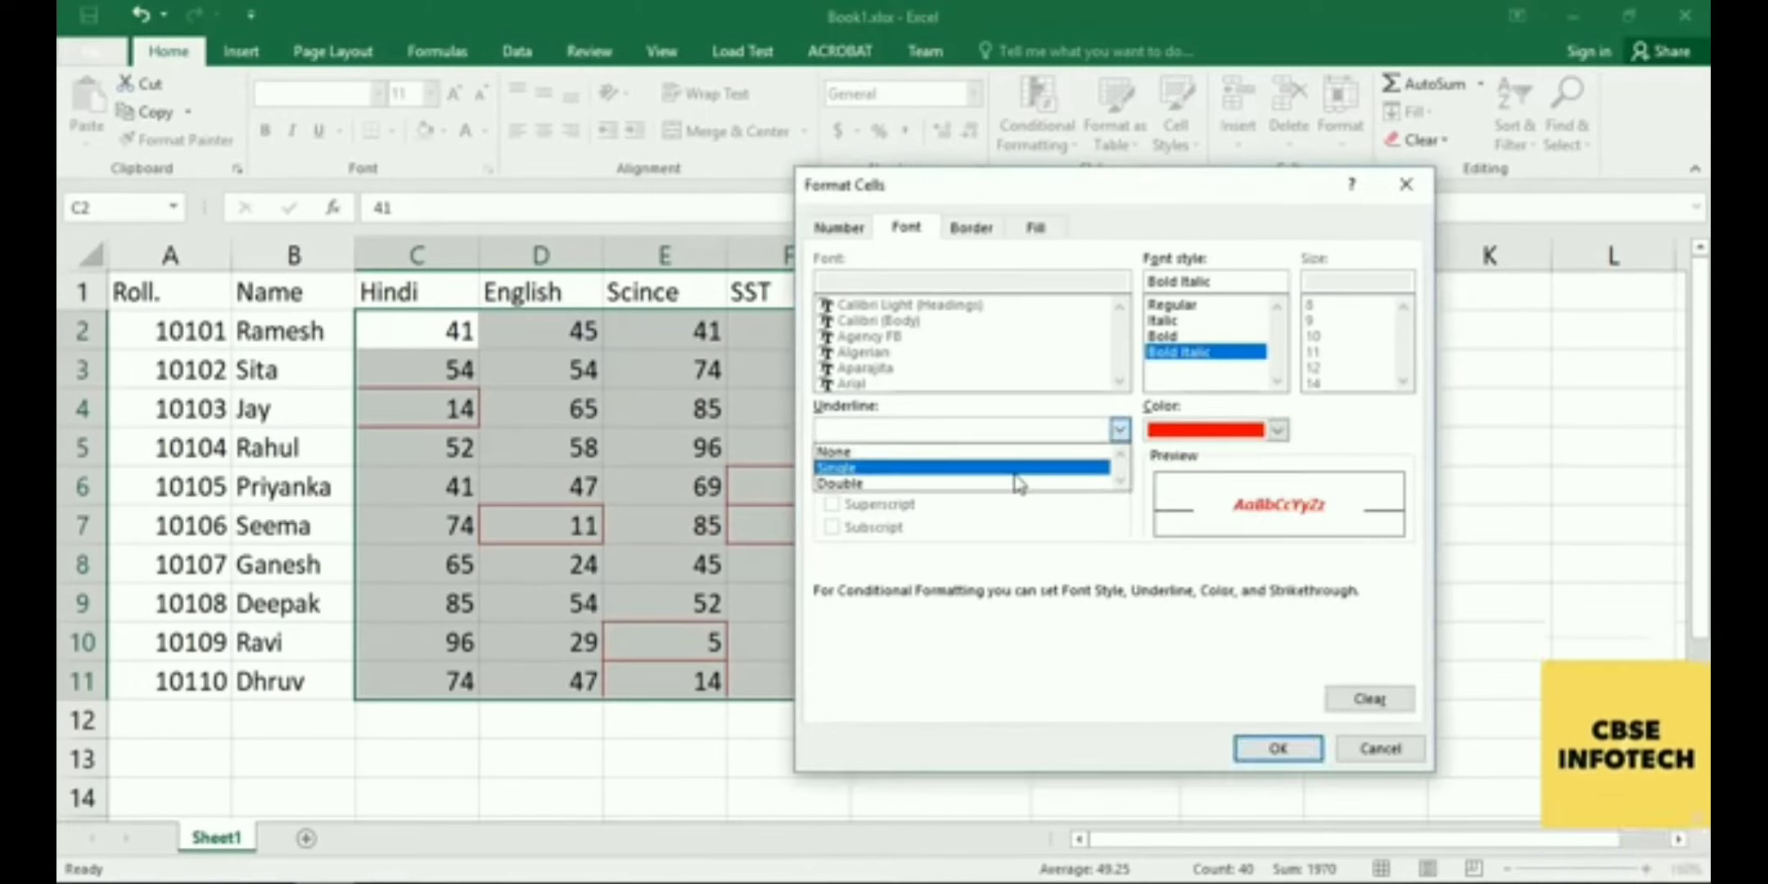
left_click(1019, 465)
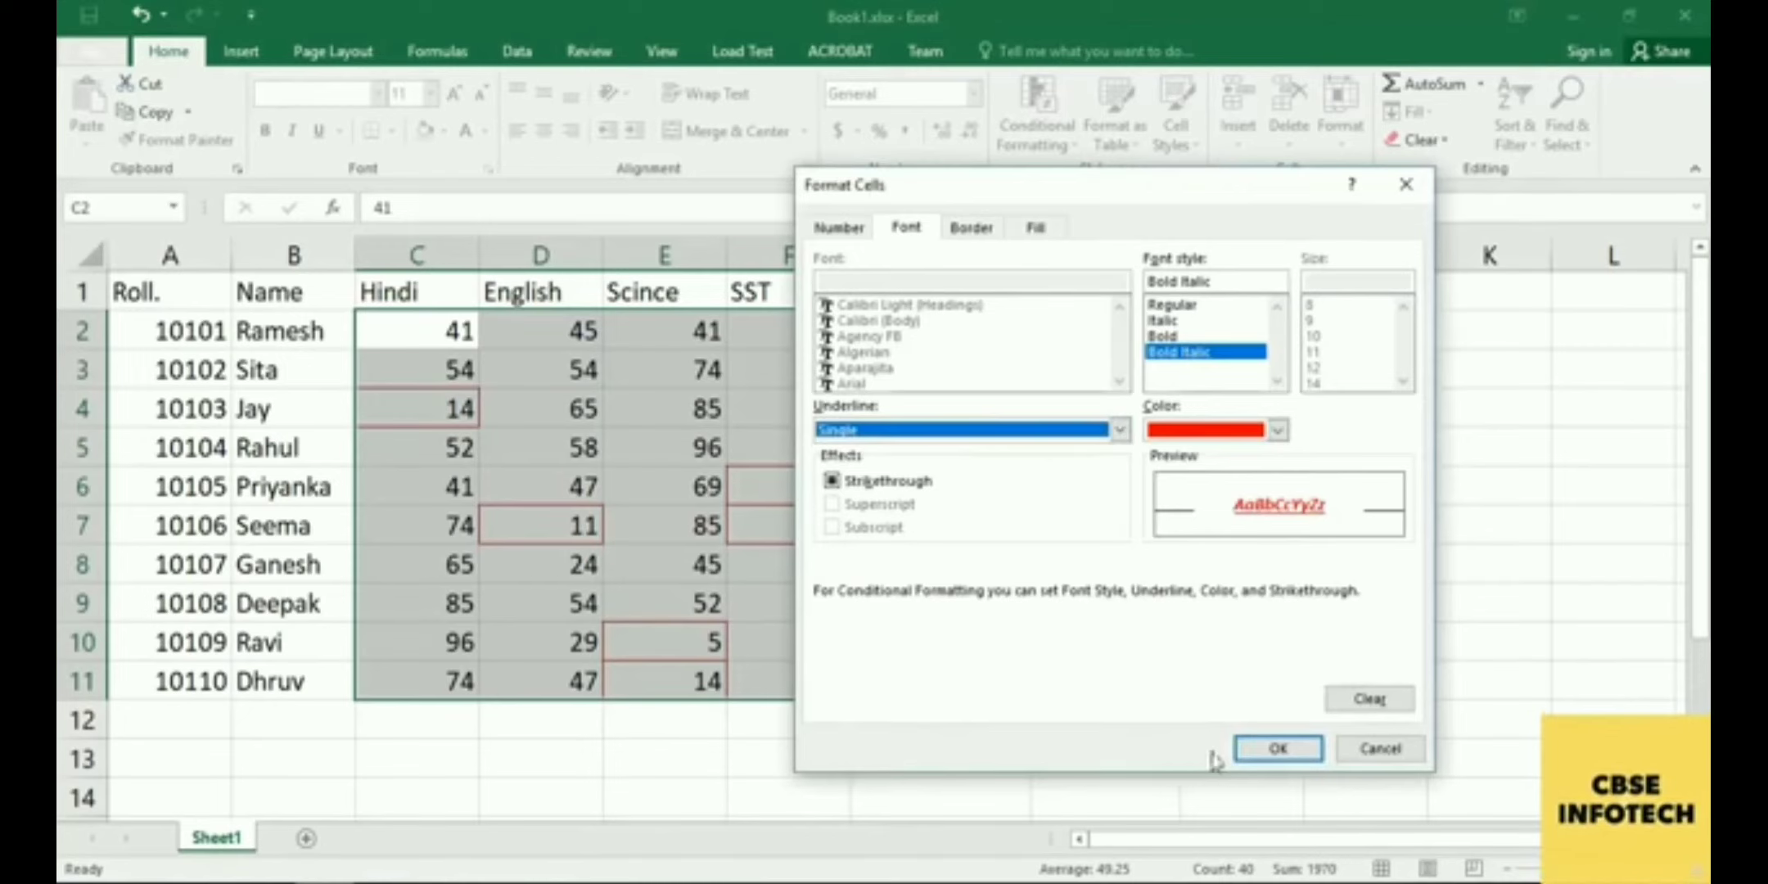
left_click(1275, 747)
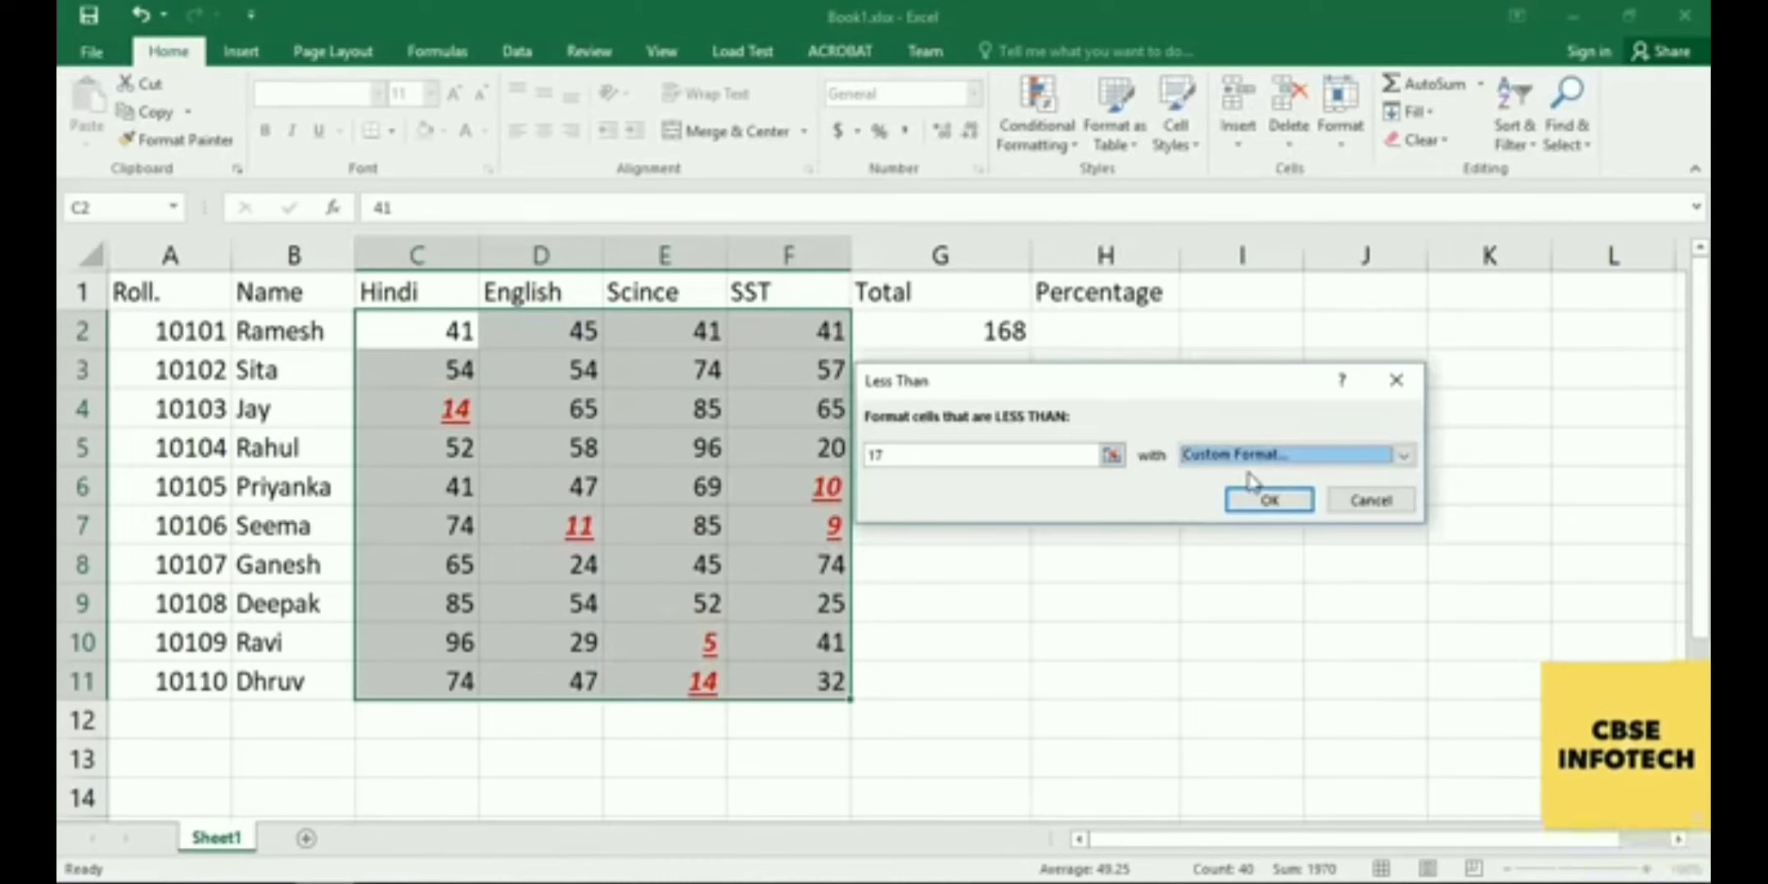
- Apply the below-17 rule to the marks, then bring up Highlight Cells Rules again
left_click(1267, 499)
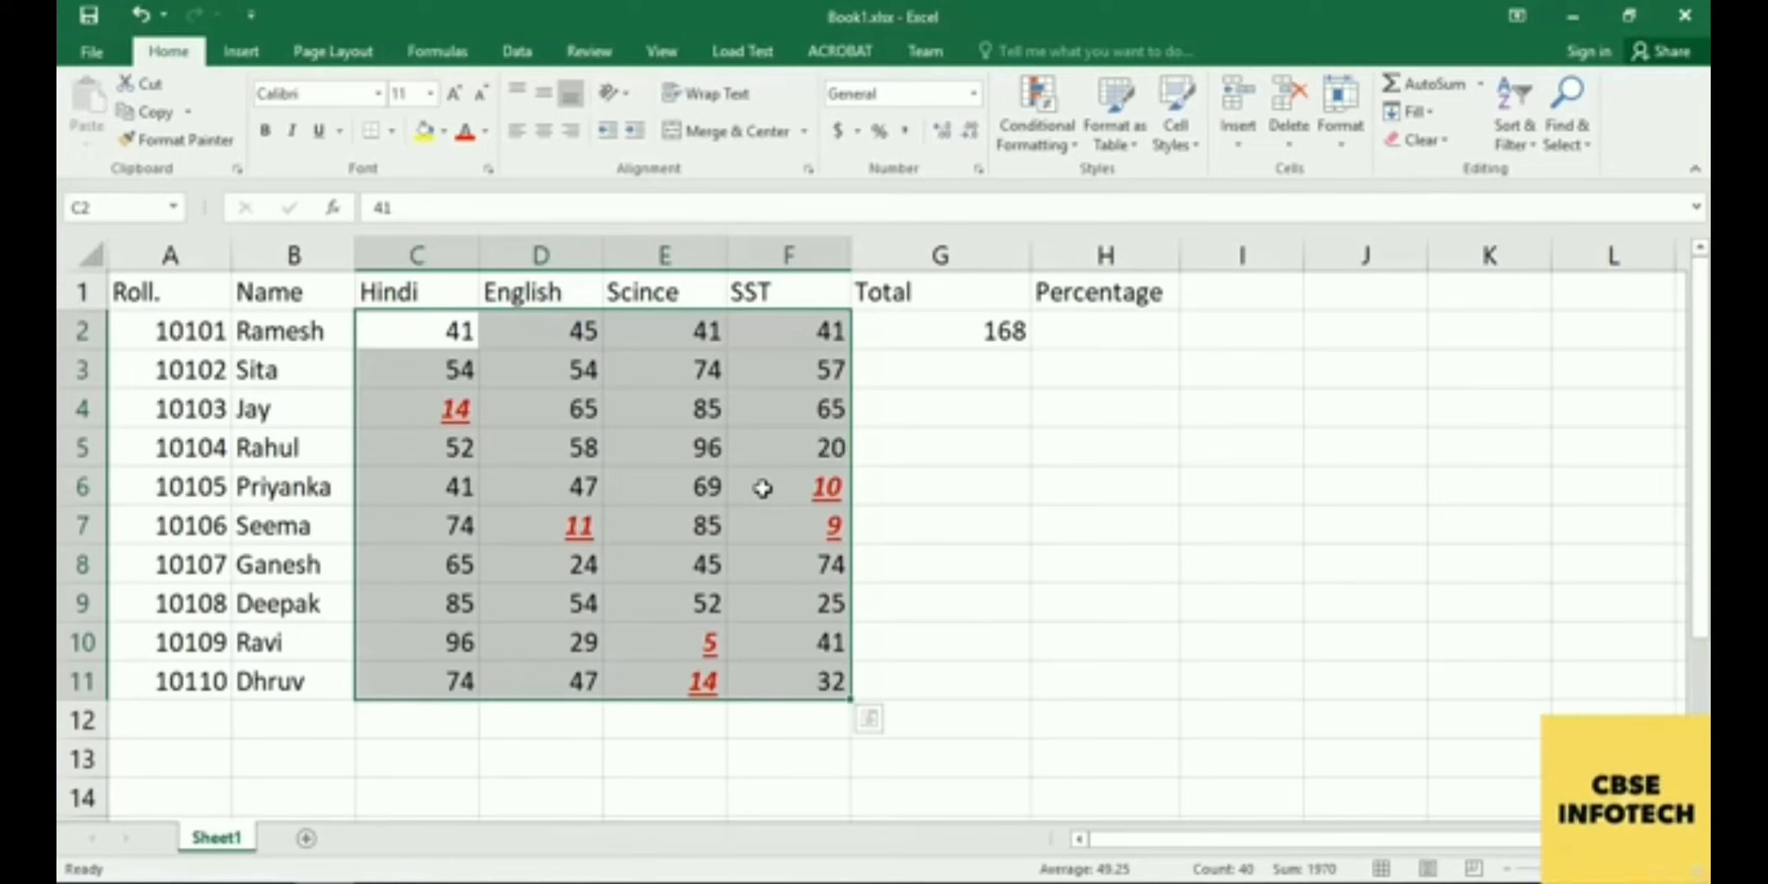
left_click(1038, 135)
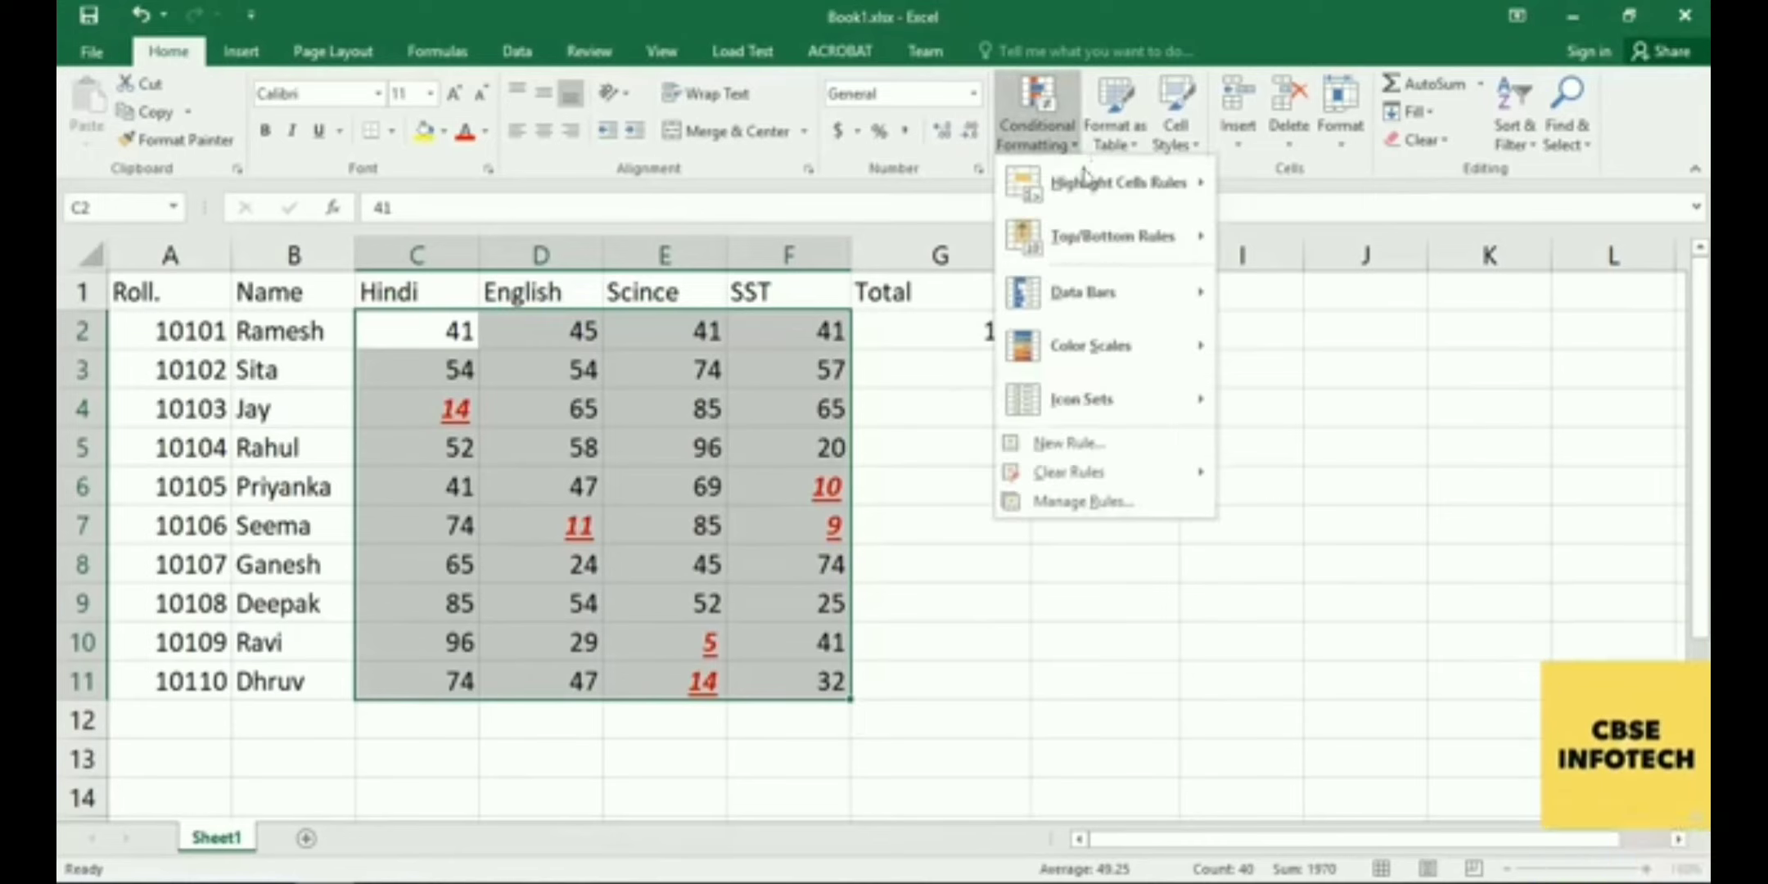
mouse_move(1153, 183)
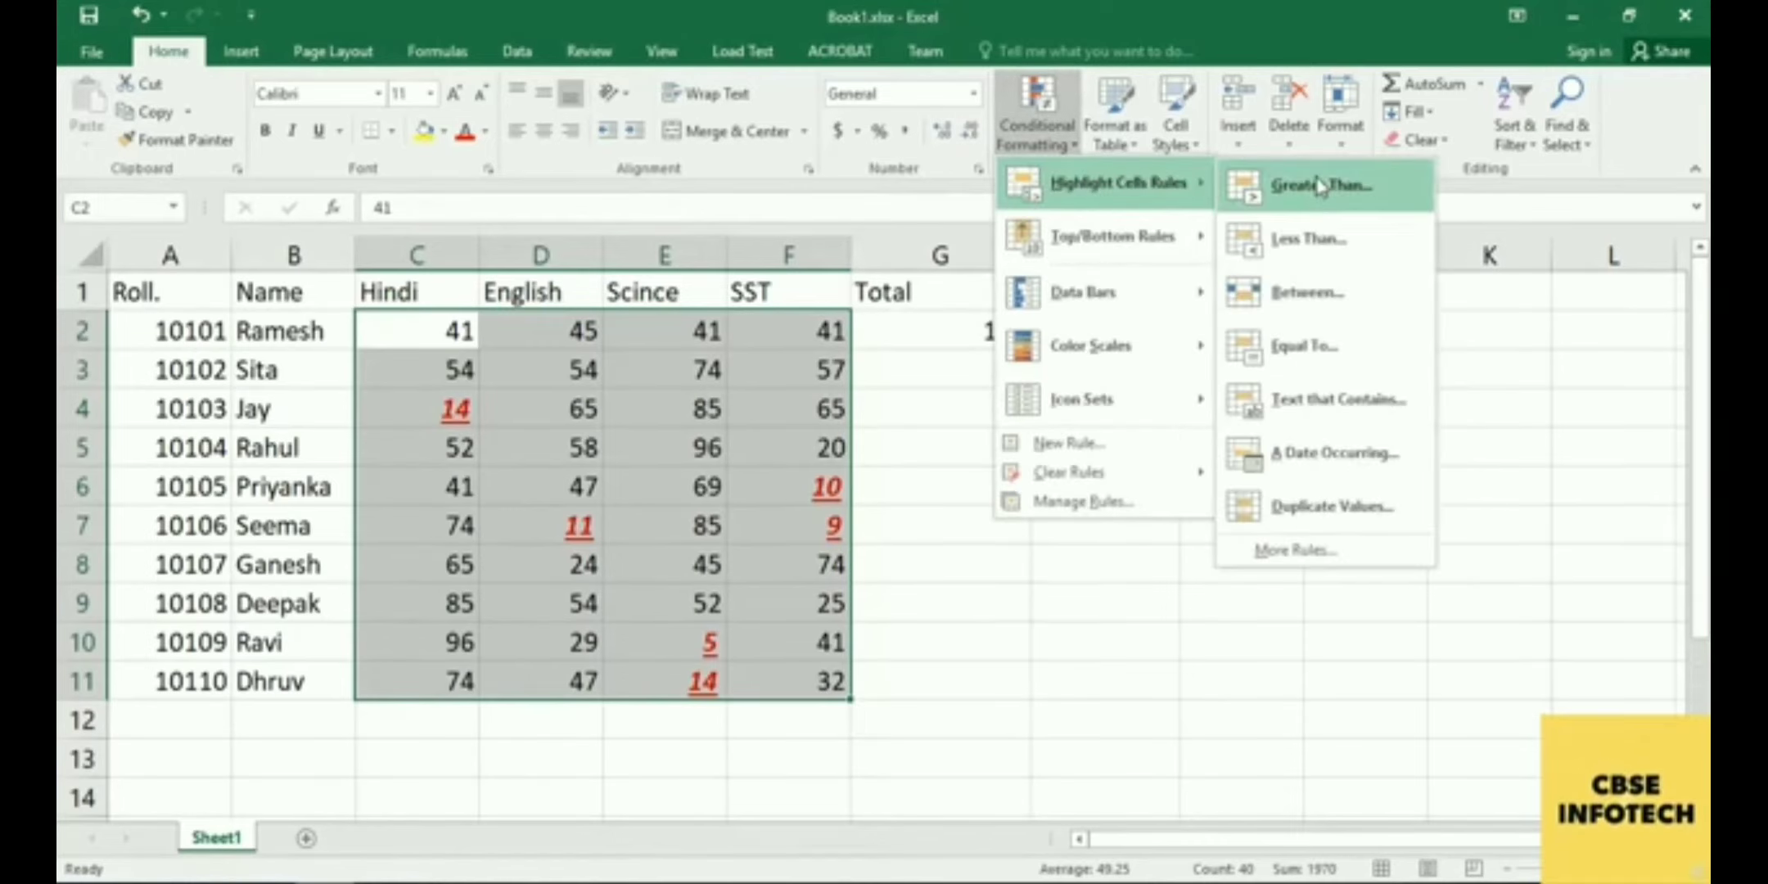